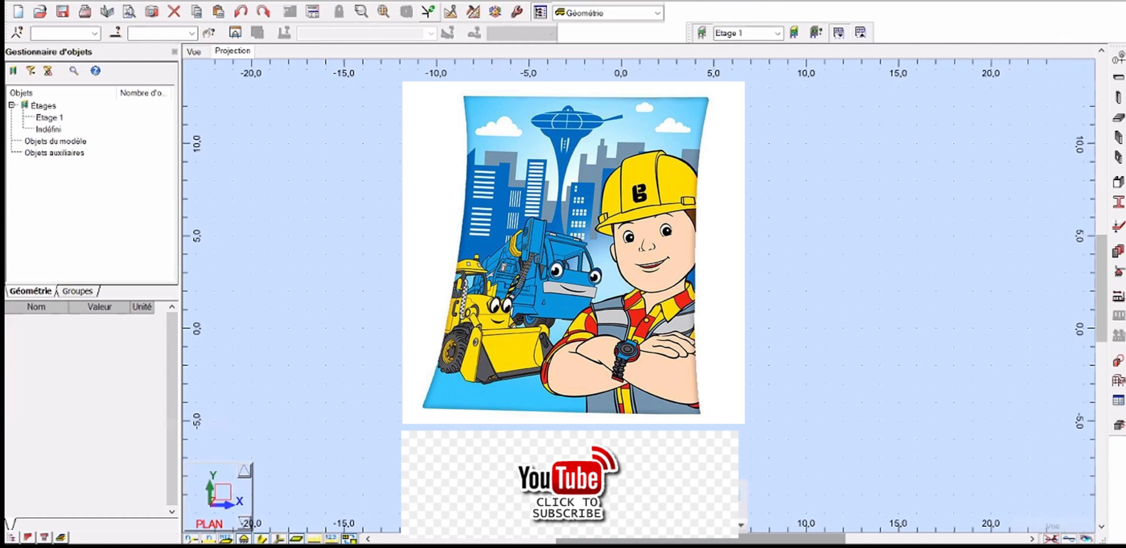
key("ctrl+s")
left_click(832, 441)
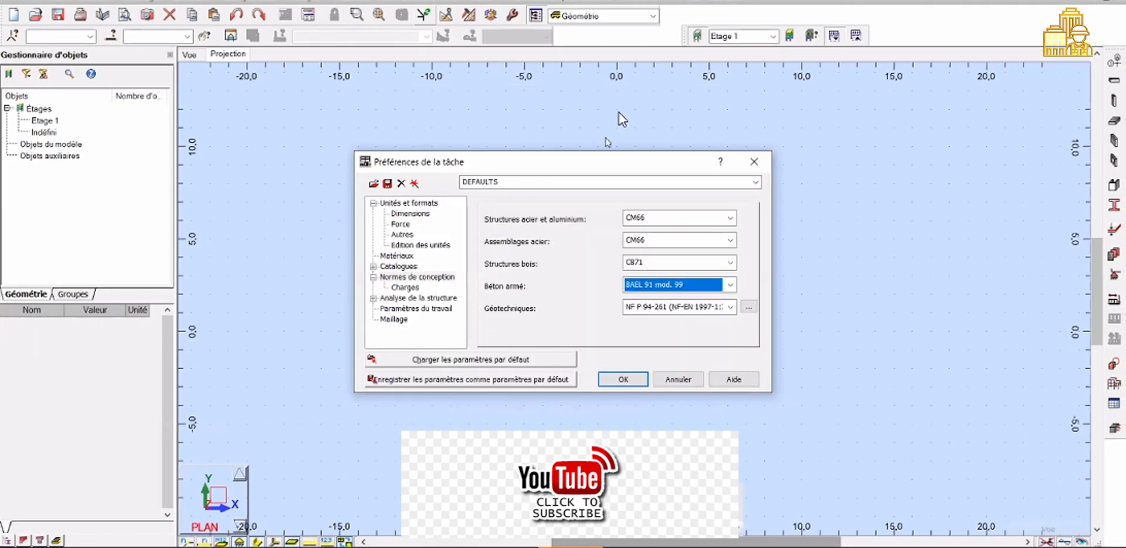
left_click(753, 161)
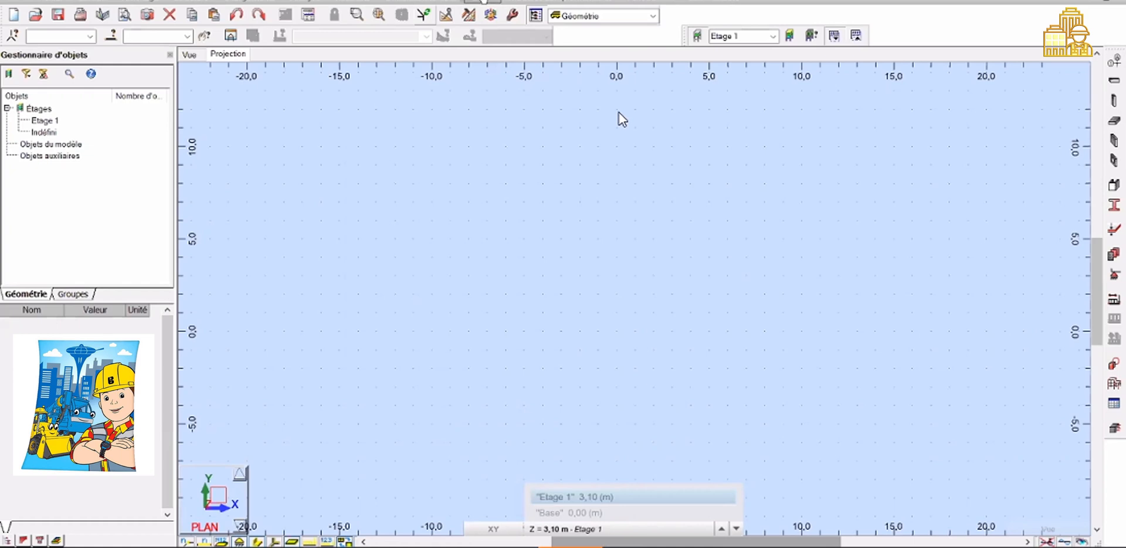
Open the job preferences and set the reinforced concrete design code to BAEL 91 mod. 99
right_click(533, 246)
left_click(533, 239)
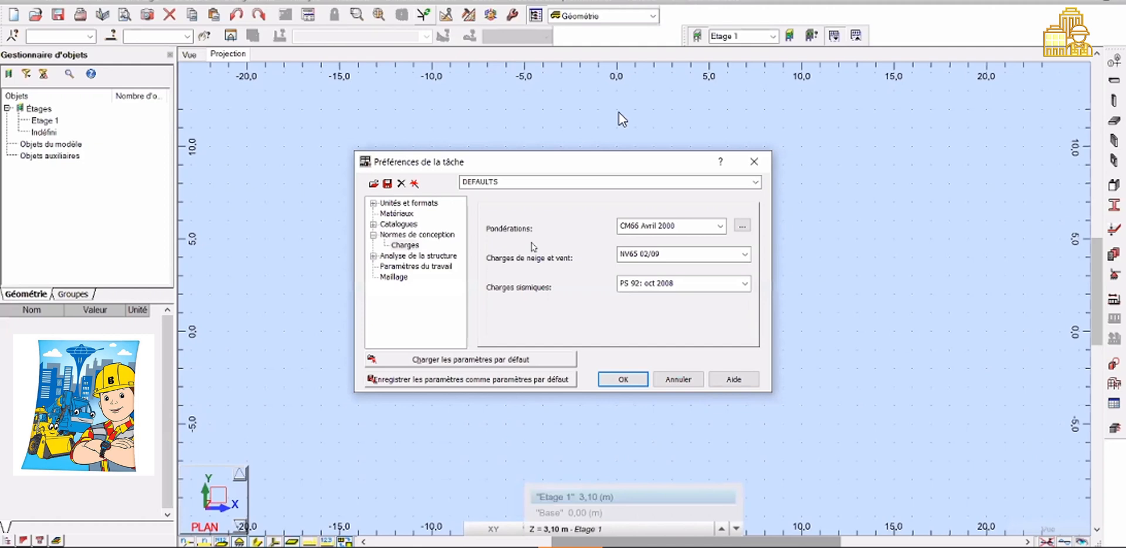
left_click(412, 235)
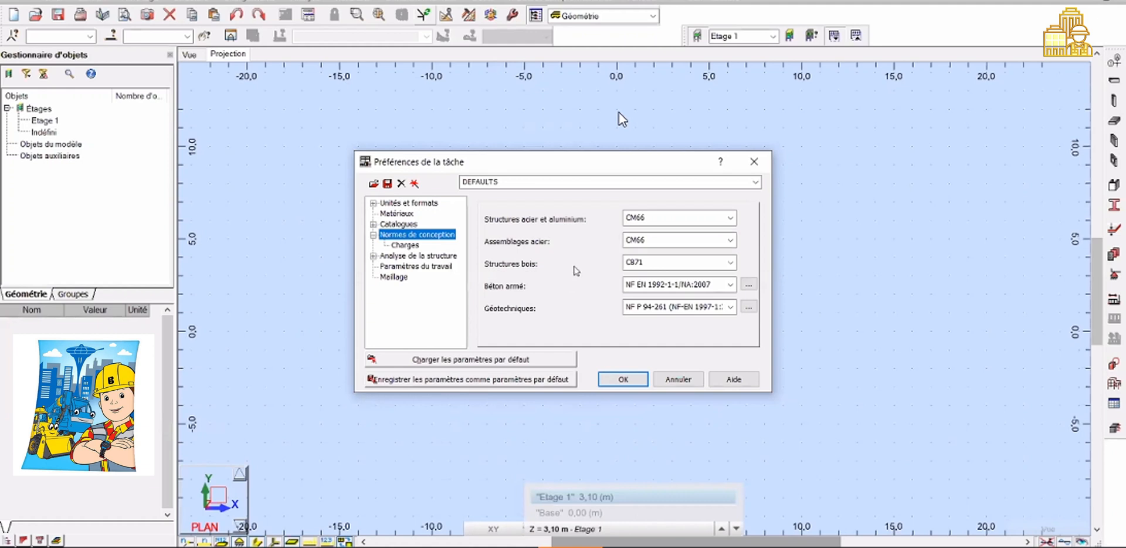
left_click(654, 286)
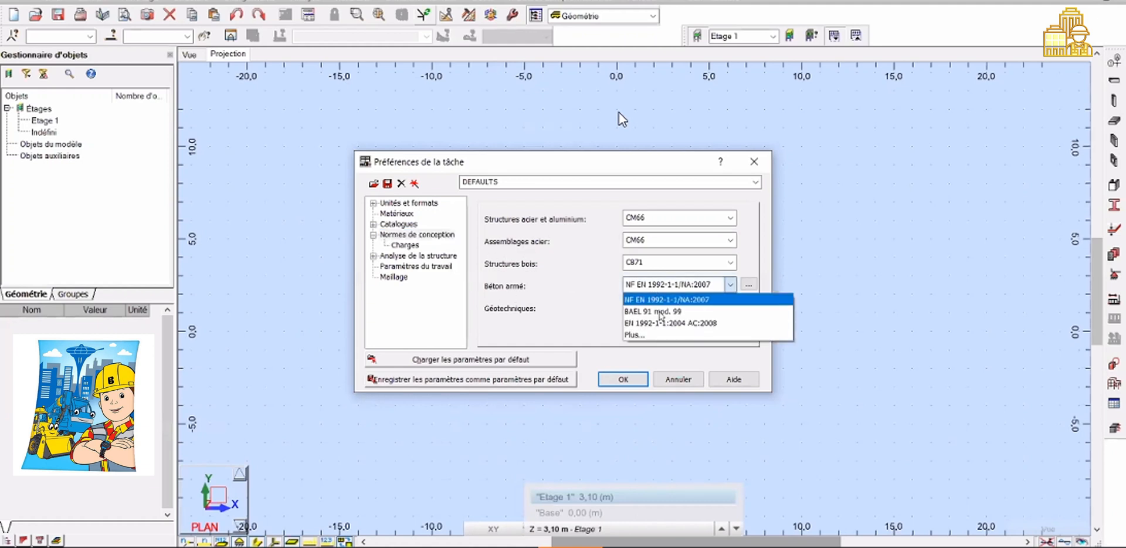
left_click(661, 312)
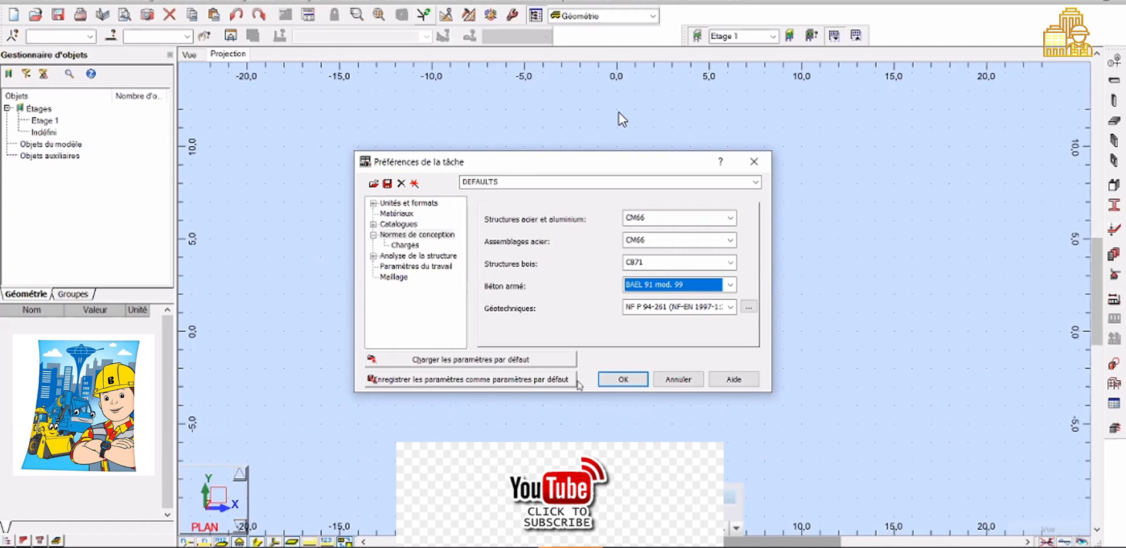
Set the geotechnical design code to DTU 13.12
left_click(730, 306)
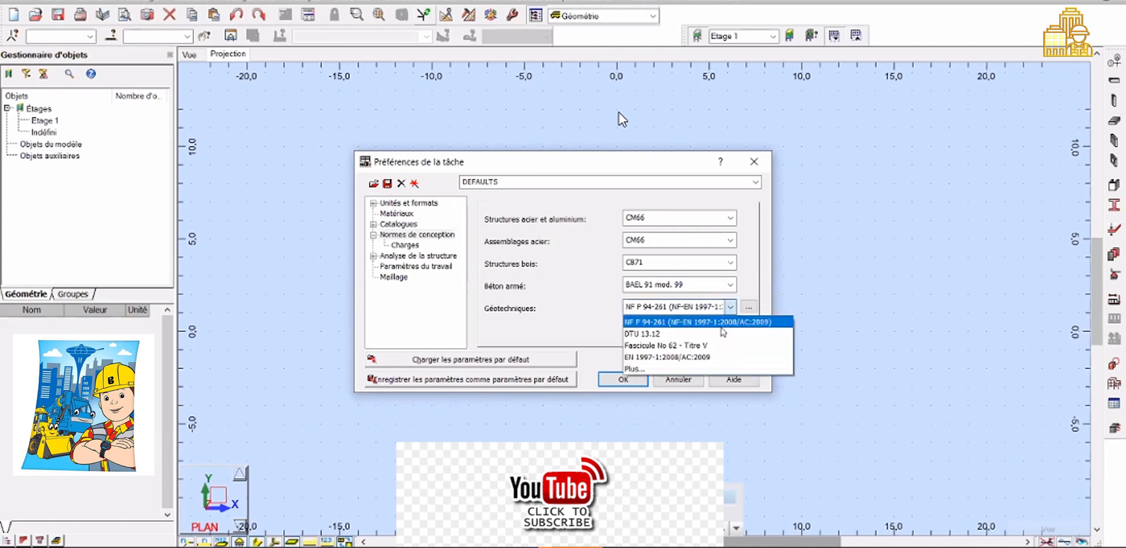
left_click(689, 339)
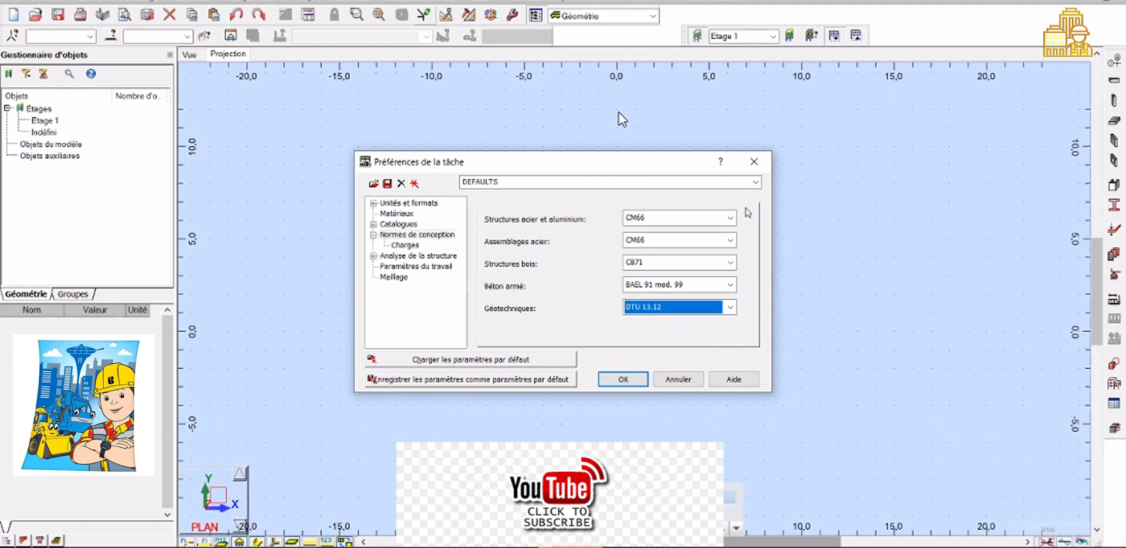
left_click(552, 2)
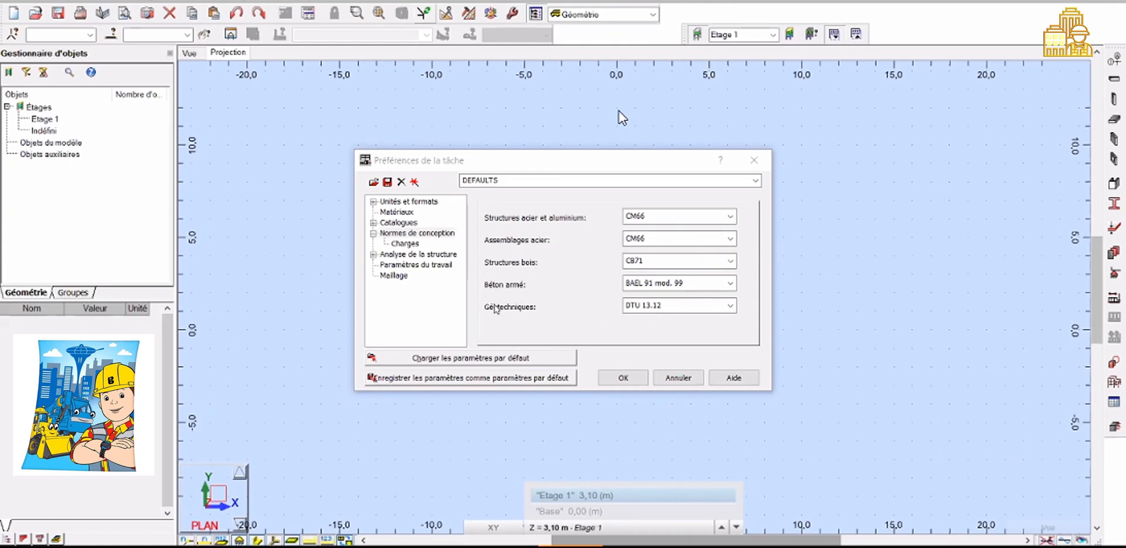
In the loads design codes, set the load combinations code to BAEL 91
left_click(406, 243)
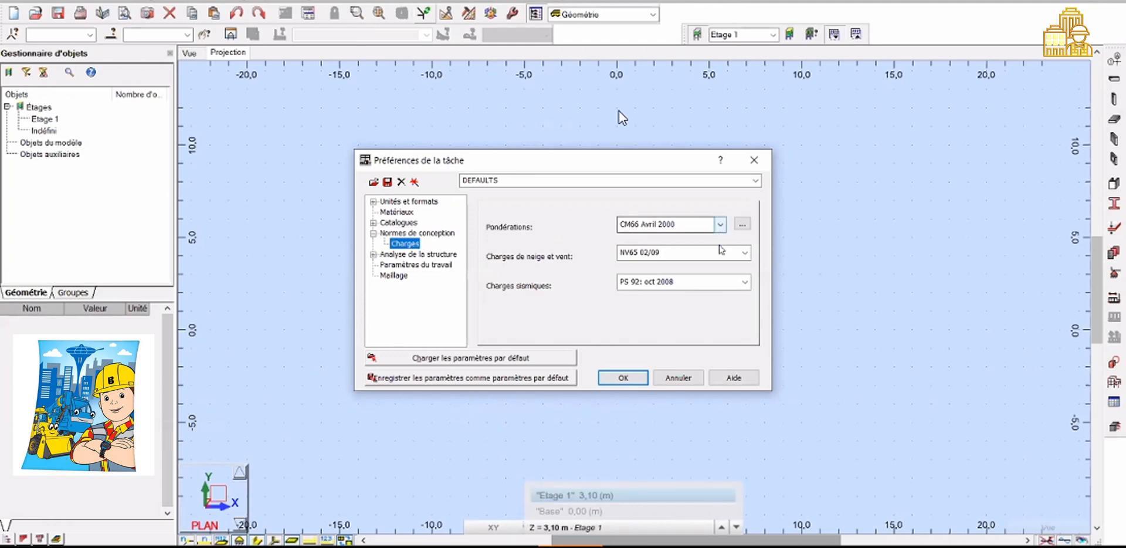
left_click(719, 224)
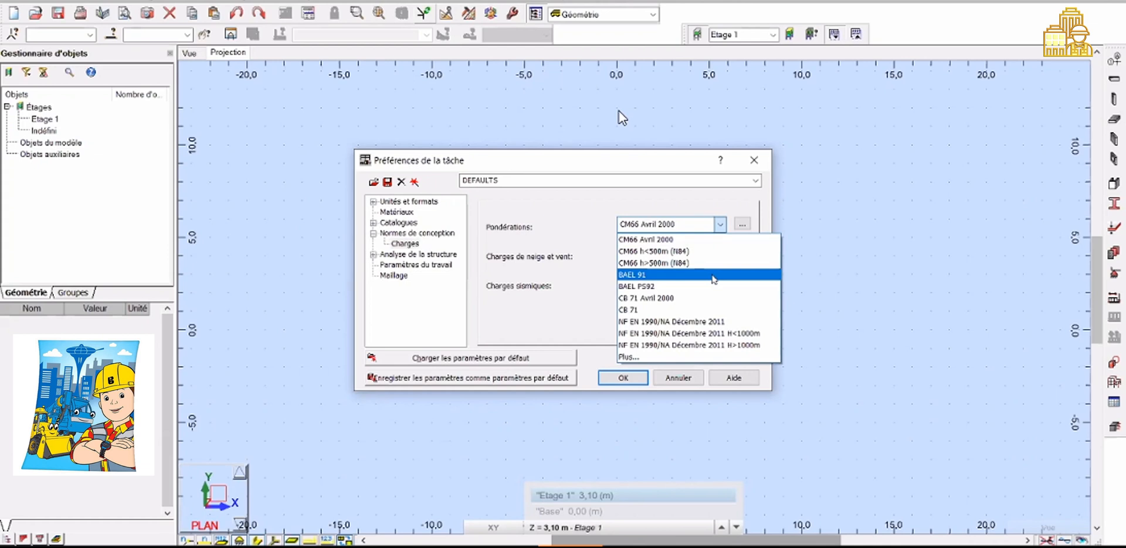
left_click(714, 276)
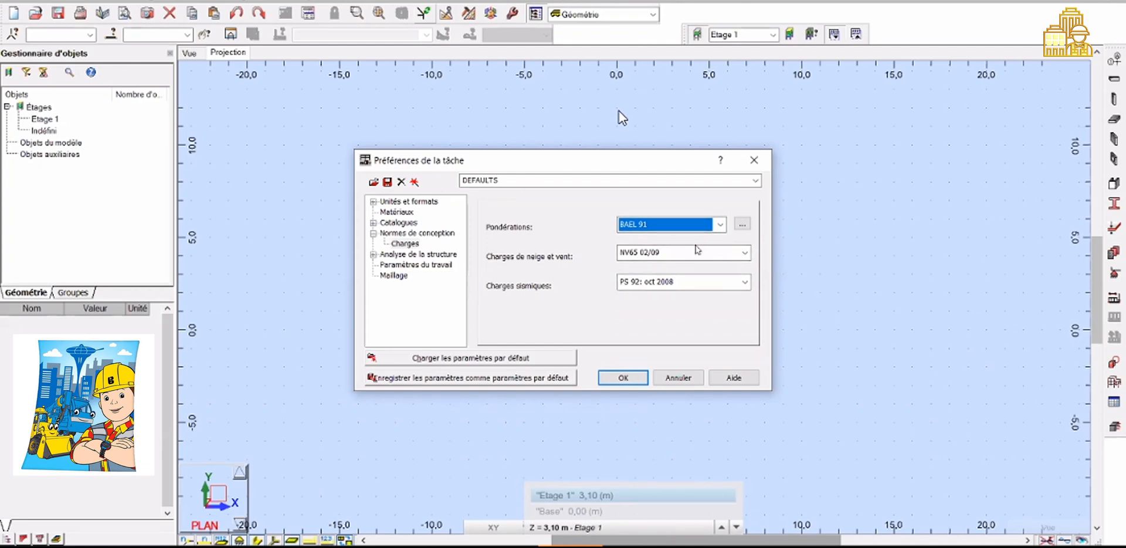
Set the snow and wind loads code to NV65 Maroc and the seismic loads code to R.P.S. 2011
left_click(696, 251)
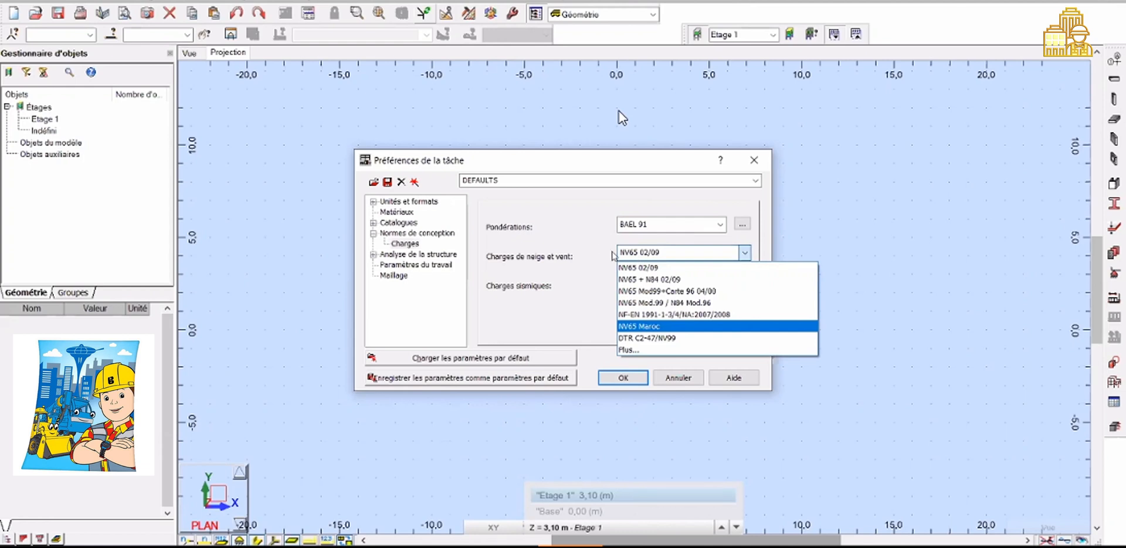
key("Return")
left_click(704, 284)
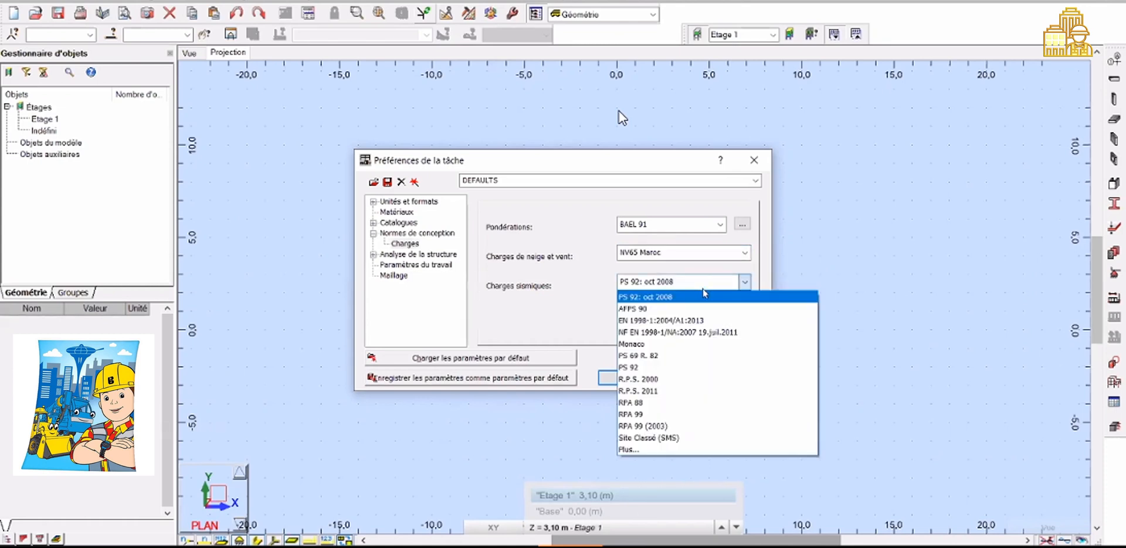
left_click(681, 391)
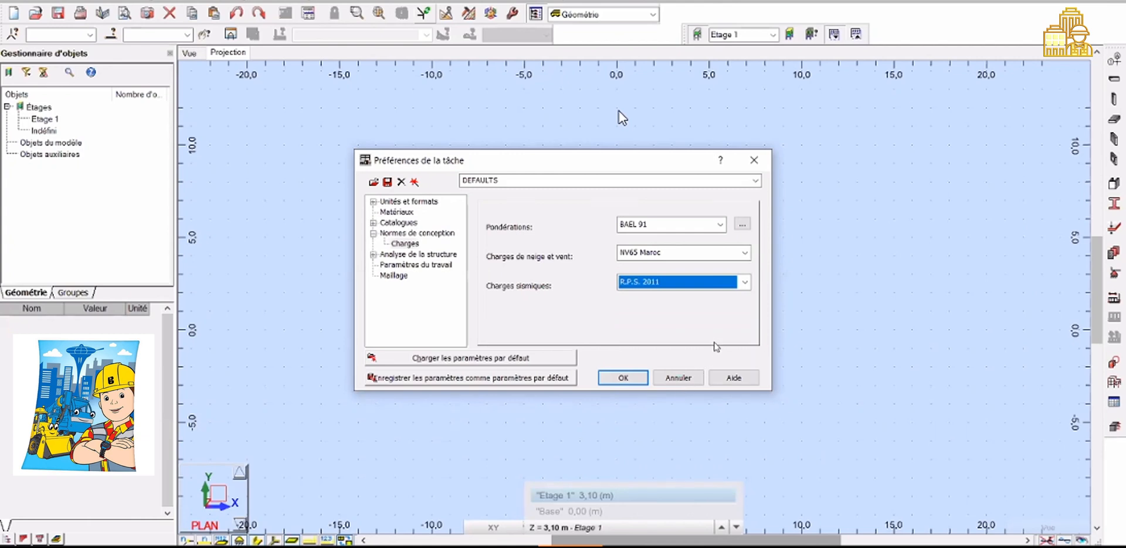
Open the seismic norms list configuration, close it, and accept the job preferences
left_click(744, 282)
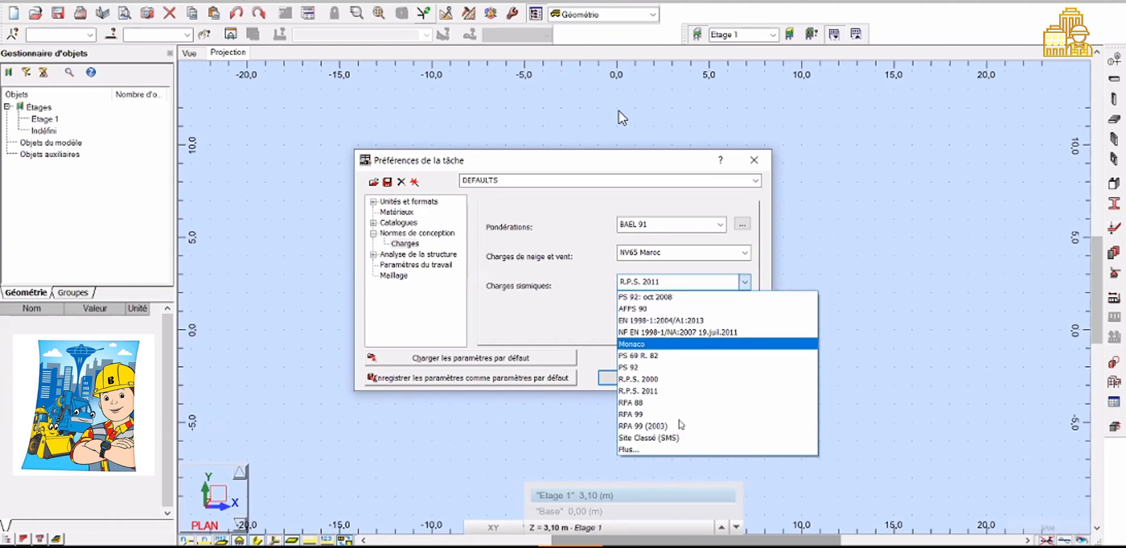
left_click(639, 451)
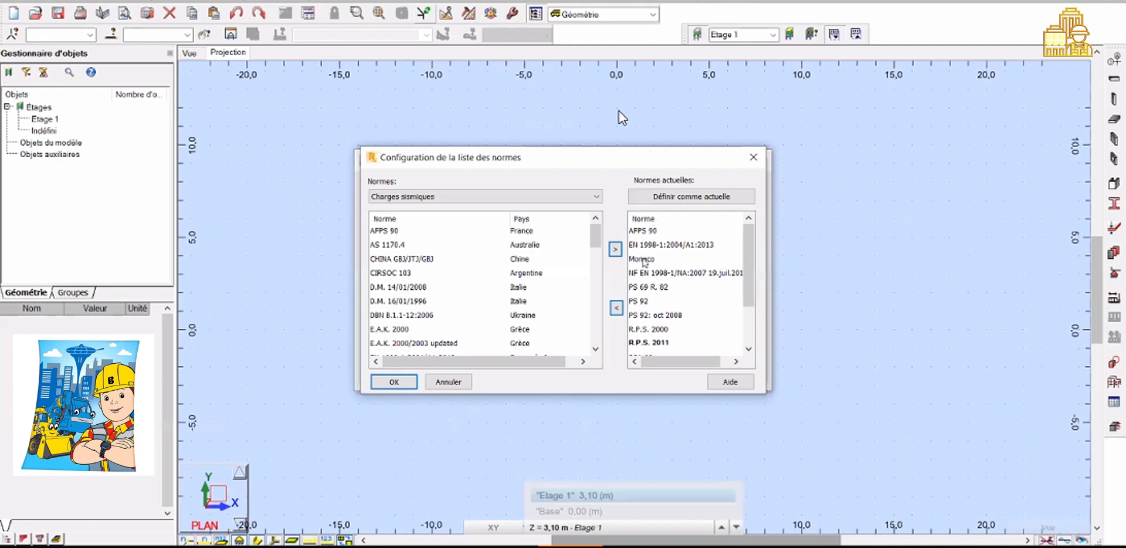
key("Return")
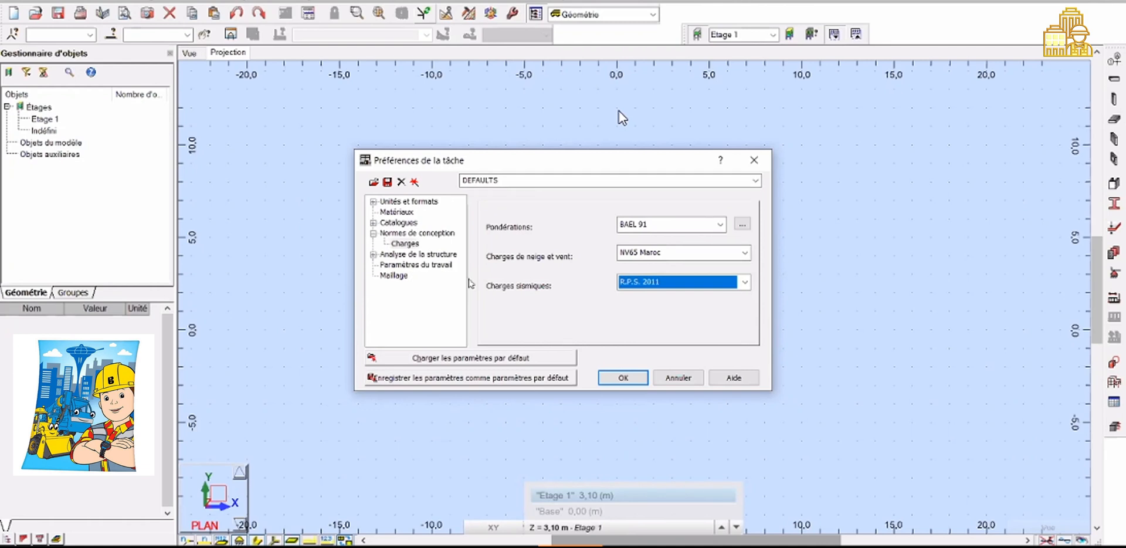
left_click(623, 377)
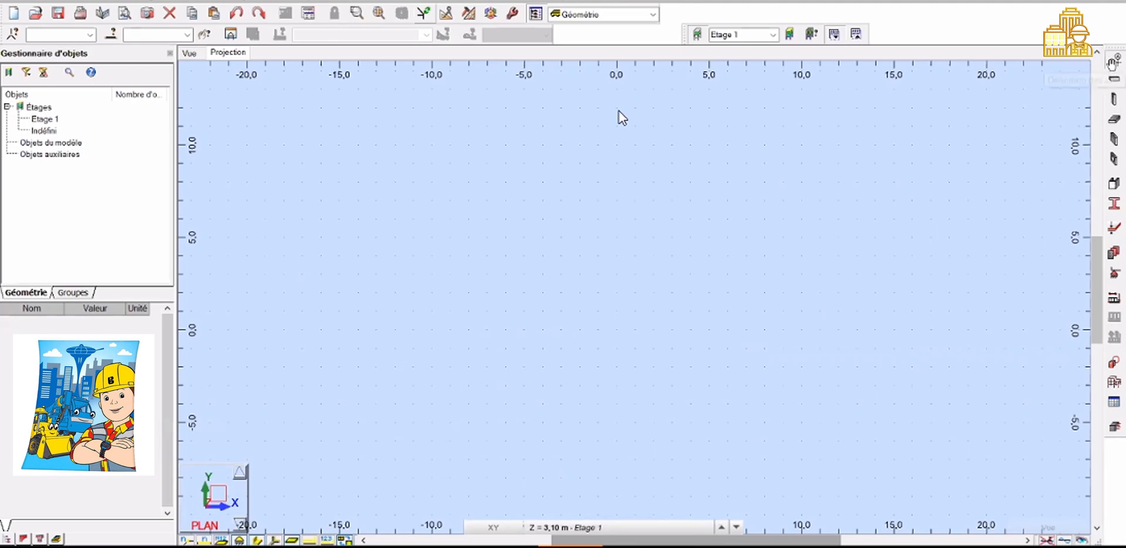
Open the construction lines tool and add X lines from 0 with 6 repetitions spaced 3,3 m
left_click(1112, 64)
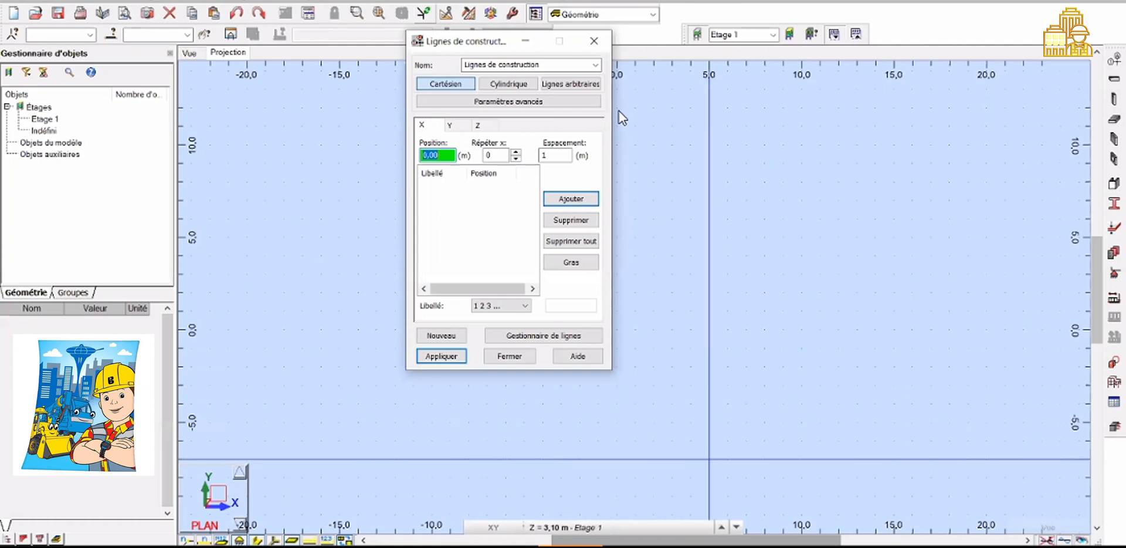
left_click(621, 526)
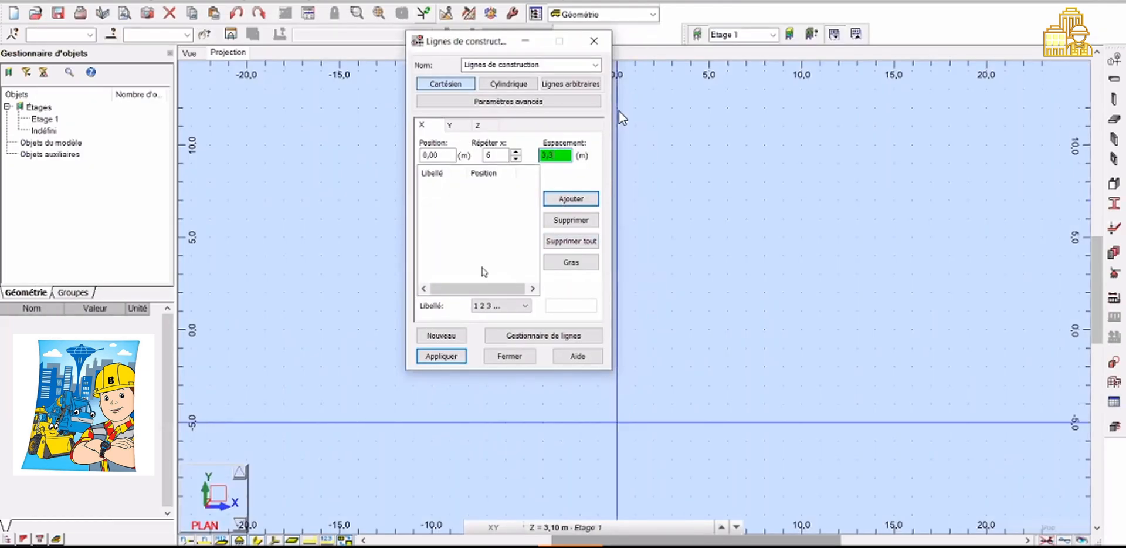
key("Return")
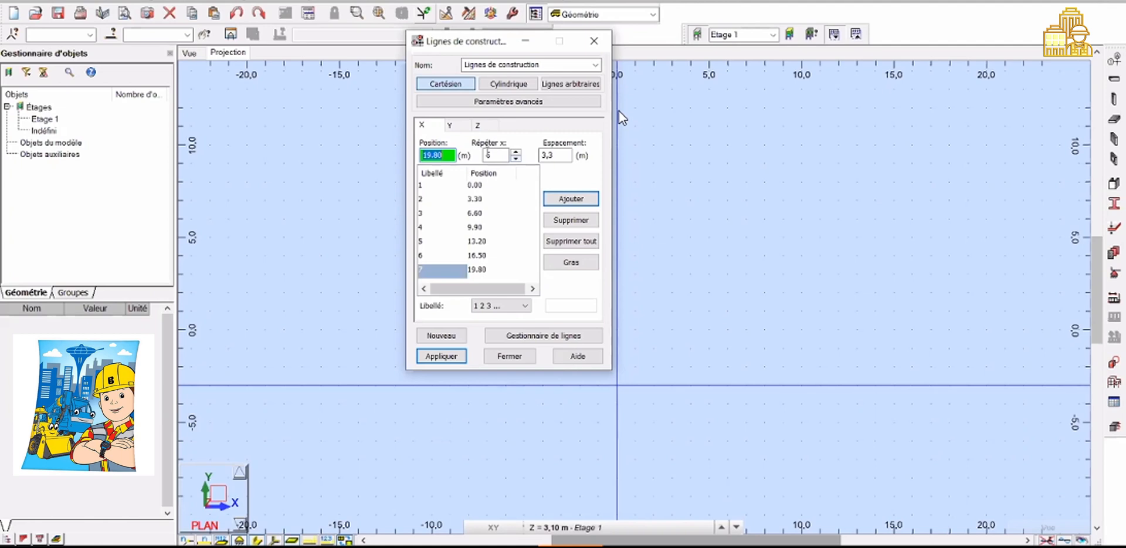
Add Y construction lines at 0, 5 and 9 m and label them with letters A B C
left_click(450, 125)
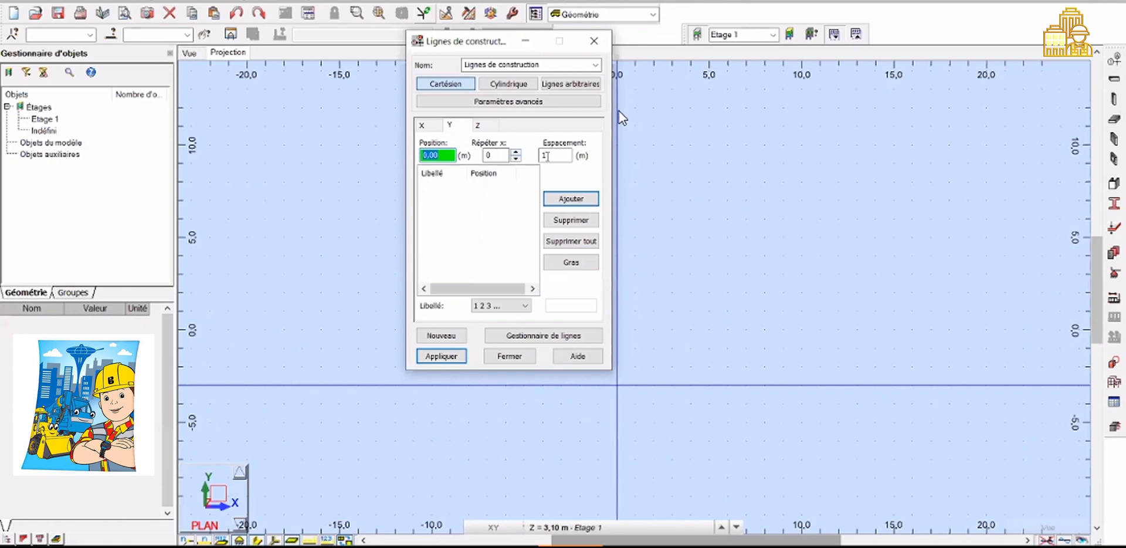
double_click(547, 156)
type("5")
left_click(568, 196)
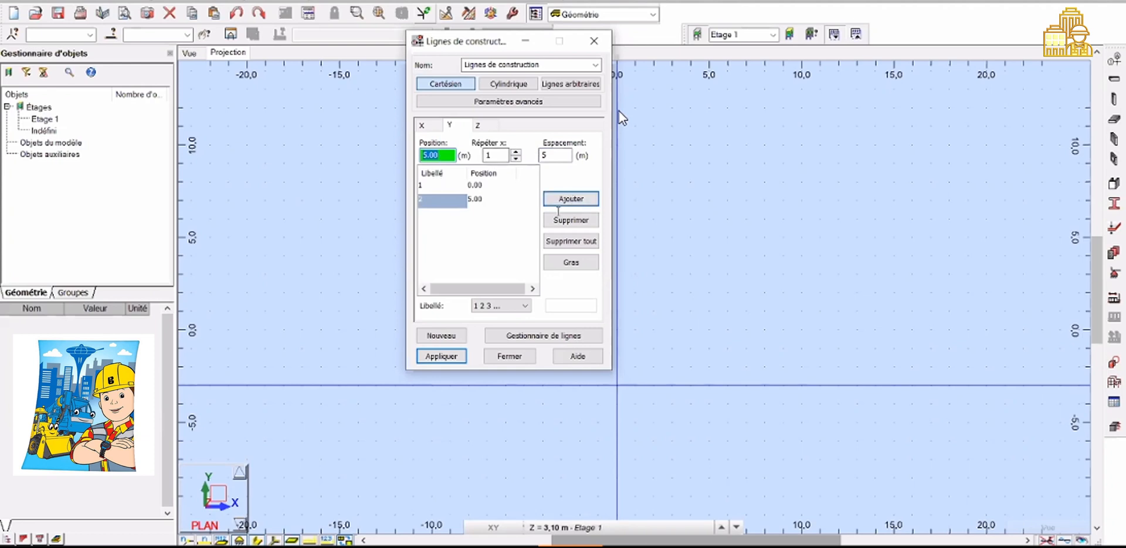
double_click(555, 155)
type("4")
left_click(571, 199)
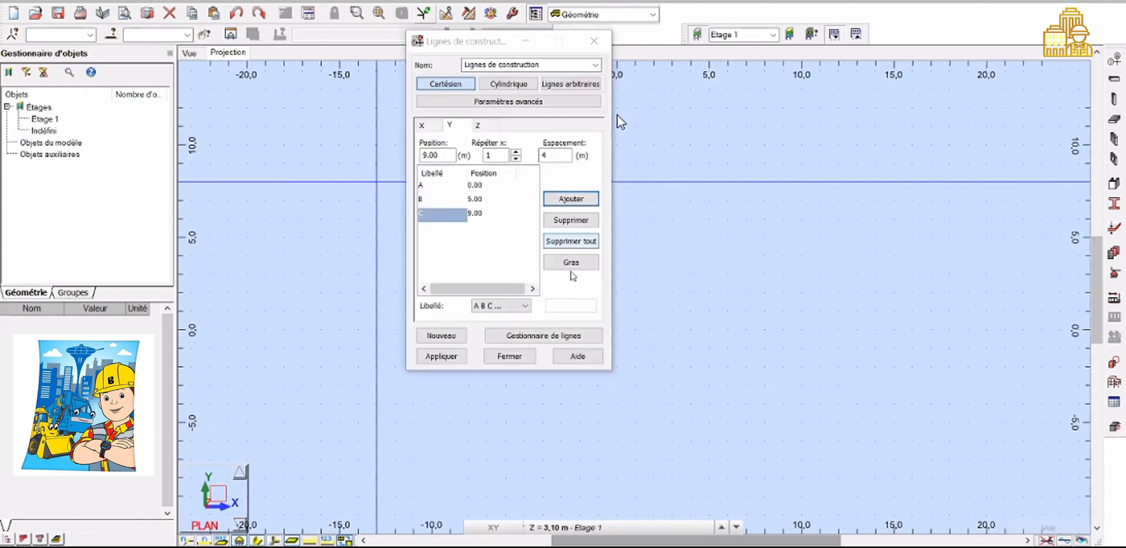
left_click(495, 304)
left_click(495, 304)
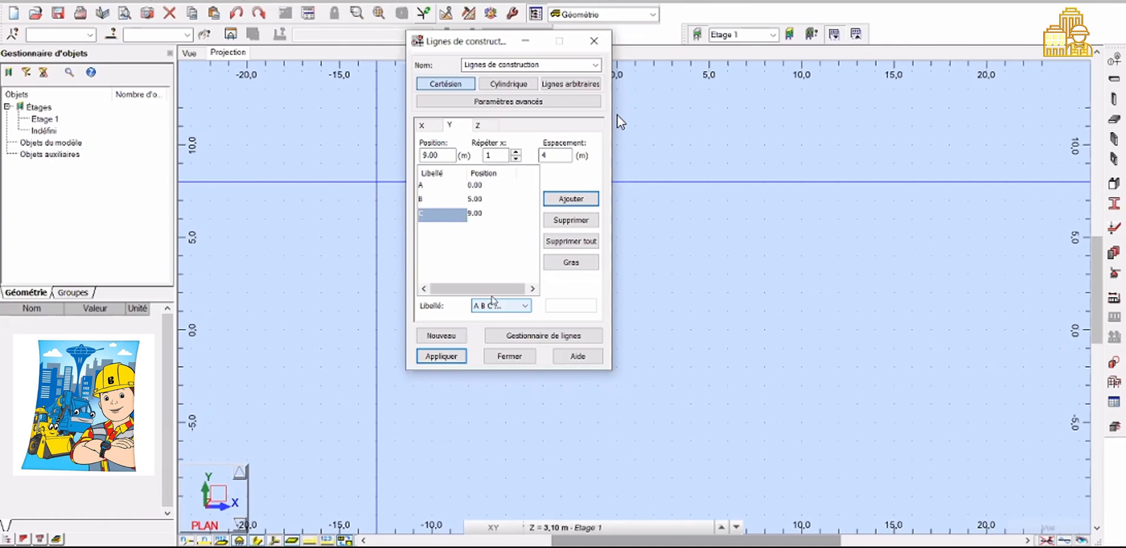
Switch to the Z axis and turn off the storeys option
left_click(477, 126)
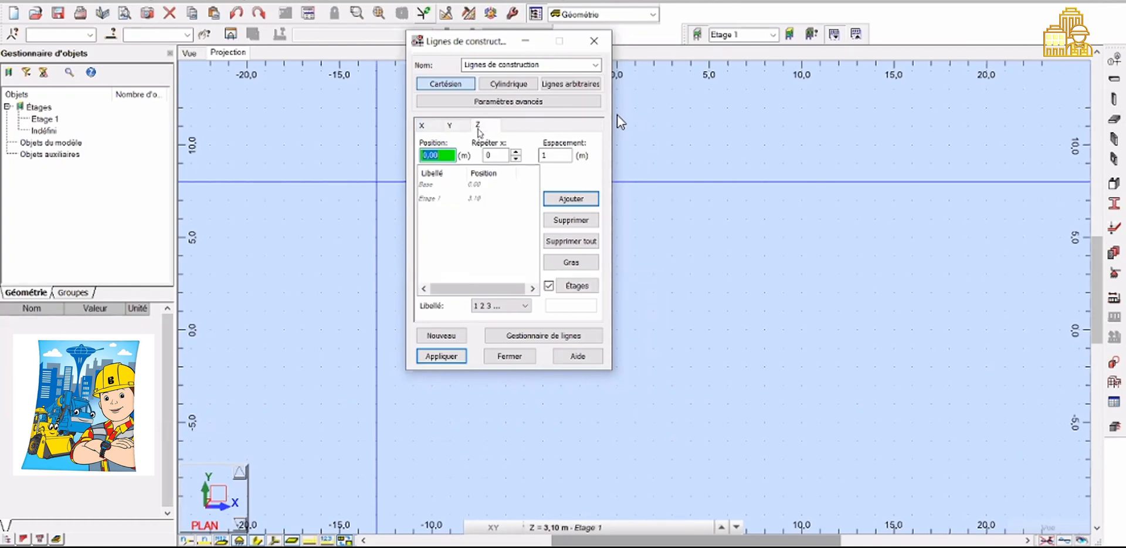
left_click(434, 186)
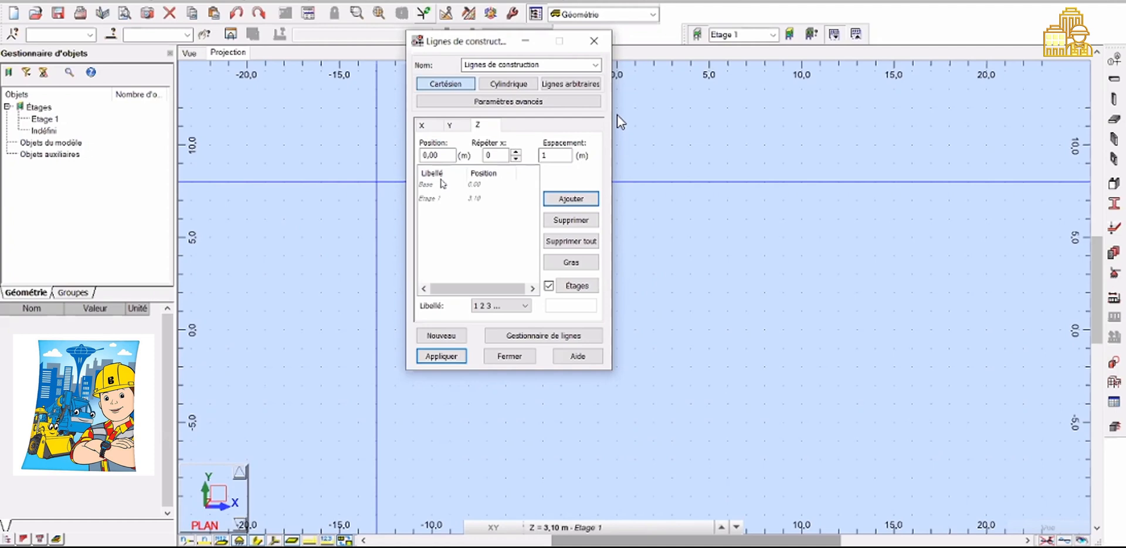
left_click(549, 286)
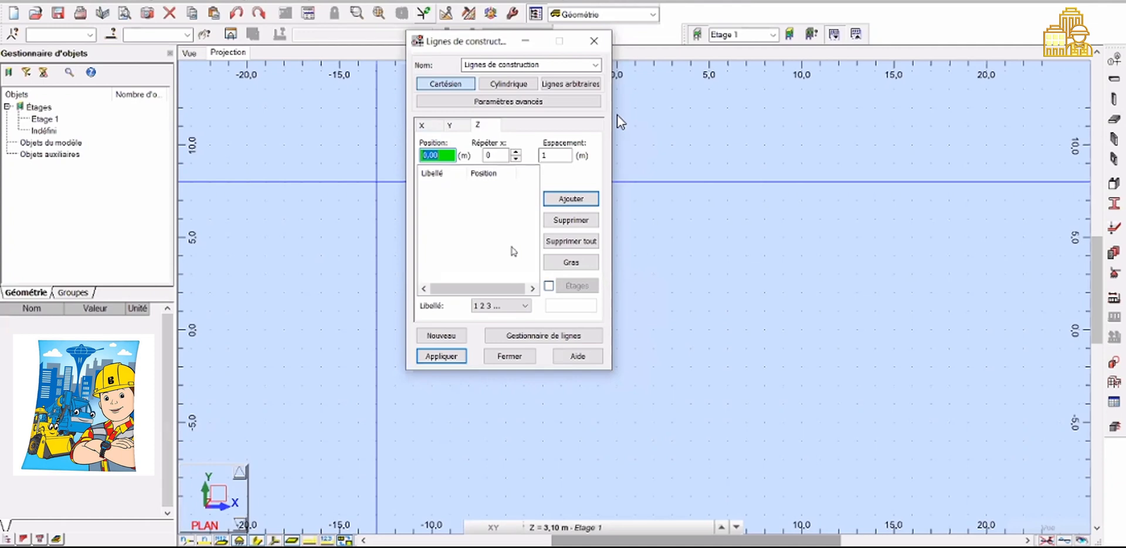
Add Z construction lines from 0 with 5 repetitions spaced 3,05 m
left_click(499, 155)
type("1")
left_click(513, 152)
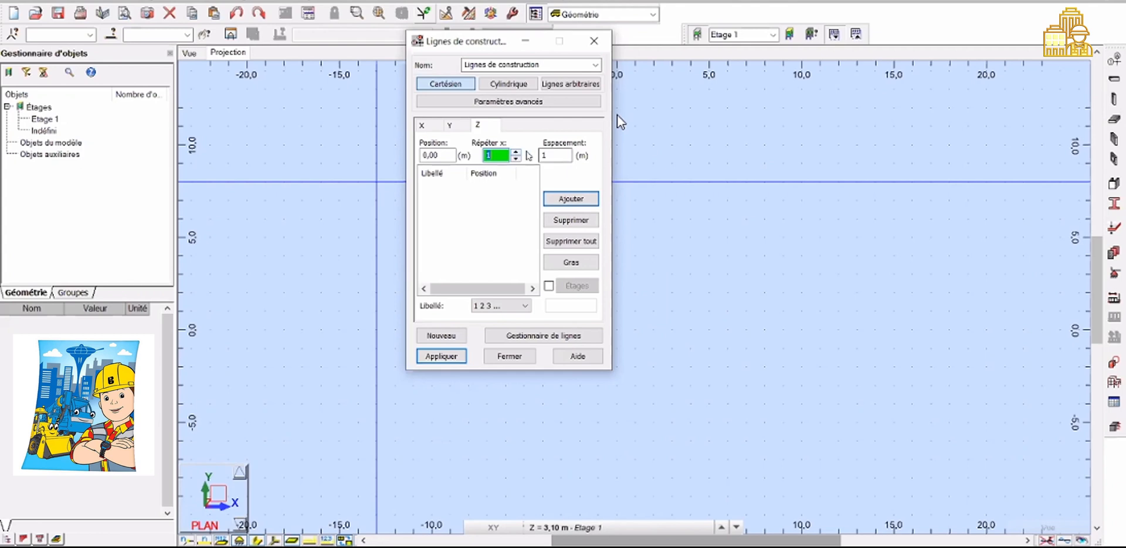
left_click(515, 152)
left_click(515, 151)
left_click(516, 151)
left_click(515, 152)
double_click(555, 153)
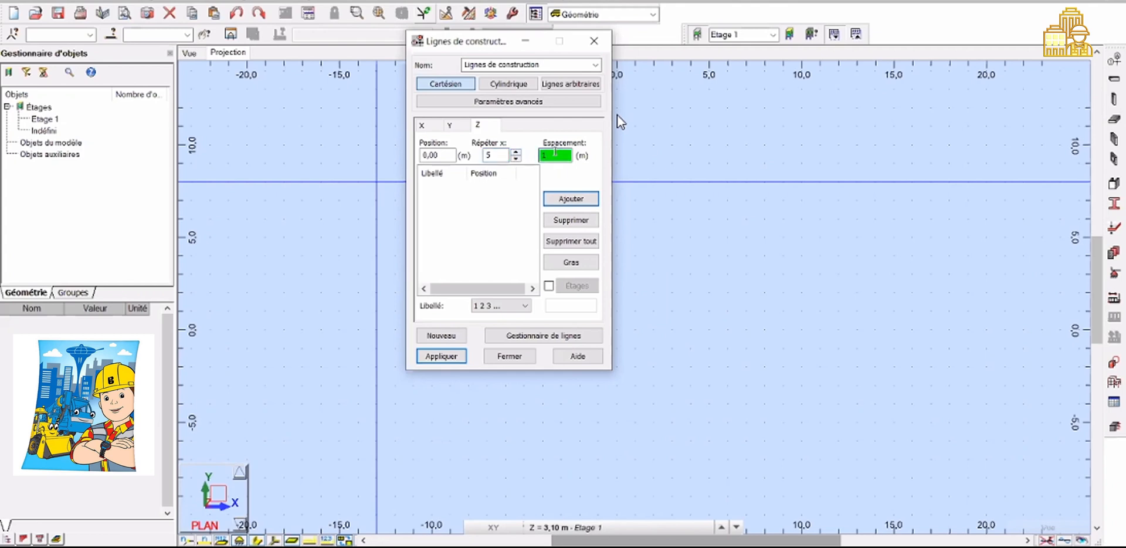
type("3")
type(",0")
type("5")
left_click(571, 198)
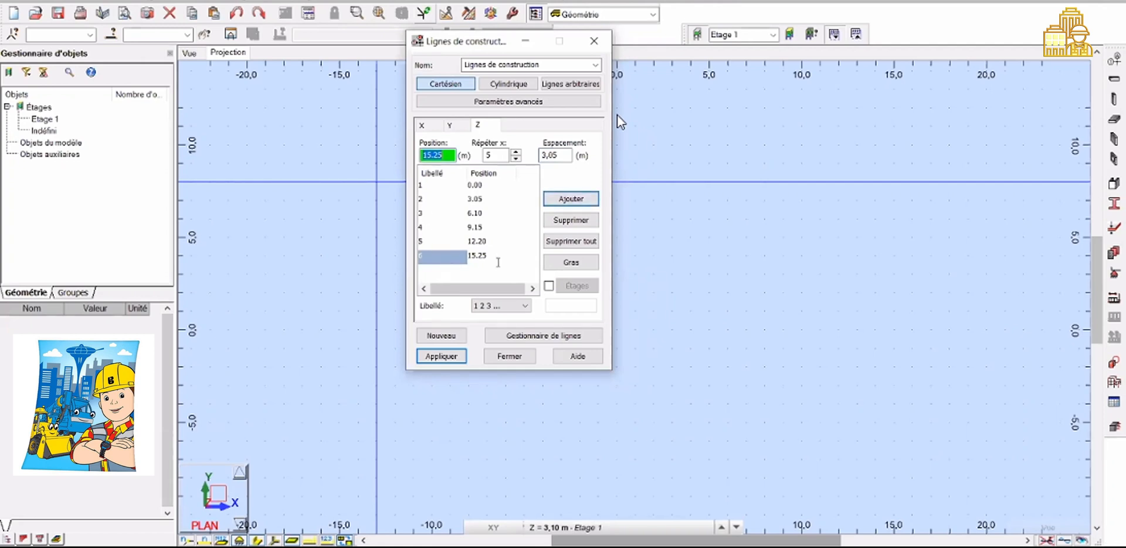
Try value labels for the Z construction lines, then return to numeric 1 2 3 labels
left_click(515, 305)
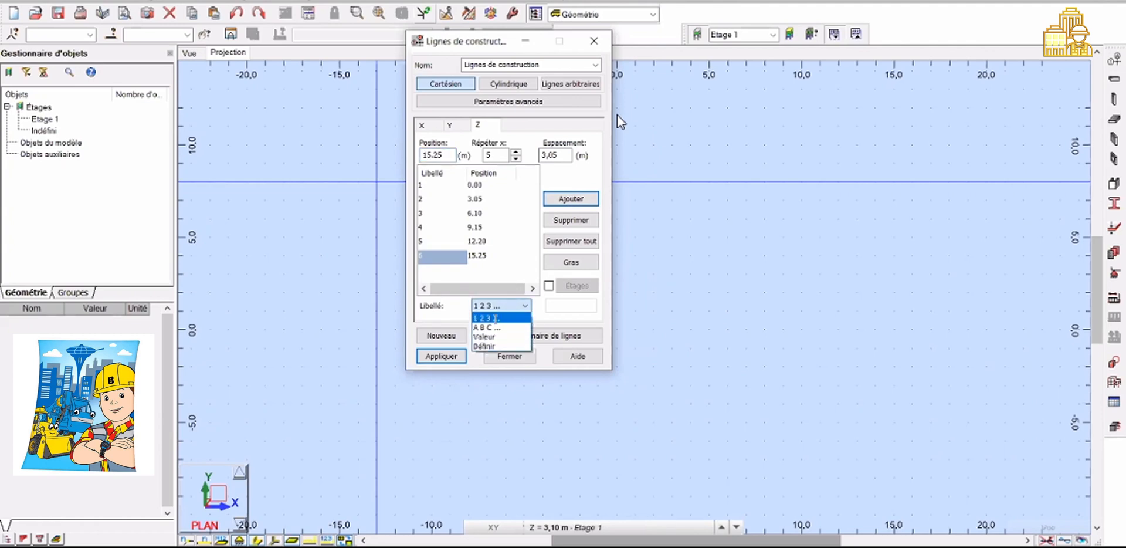
left_click(484, 337)
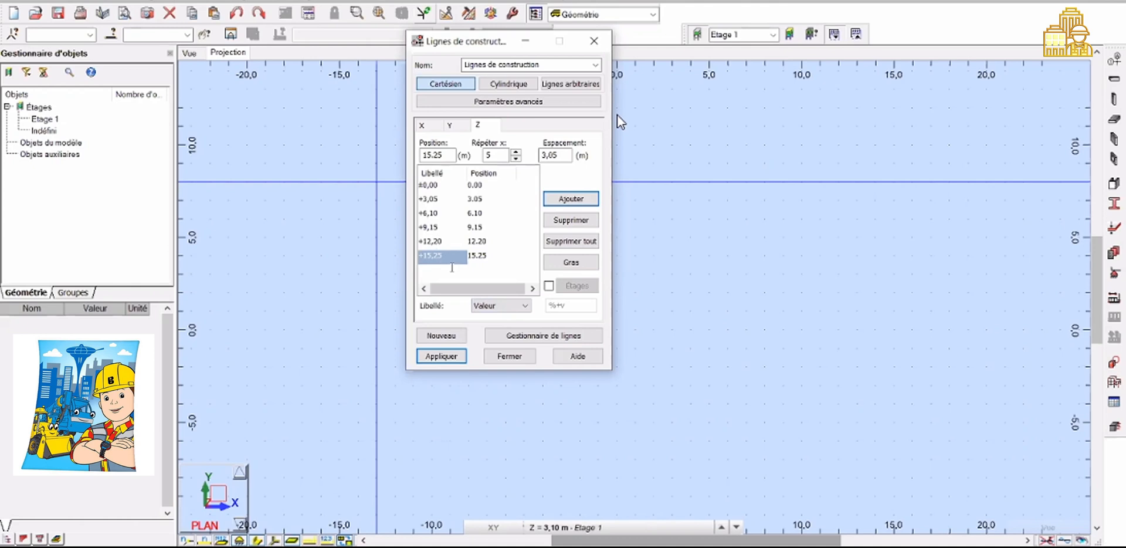
left_click(514, 307)
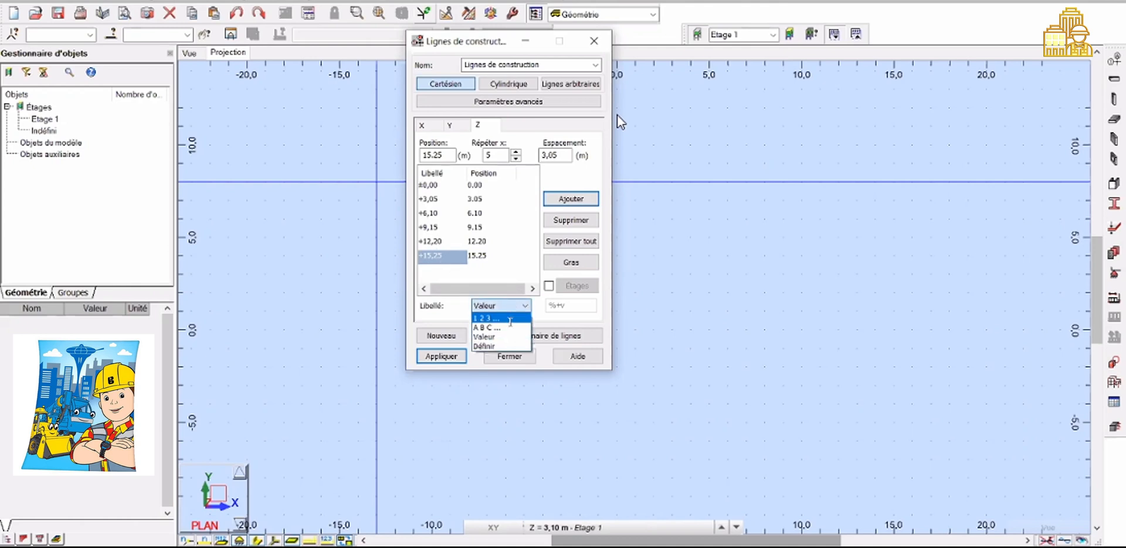
left_click(510, 319)
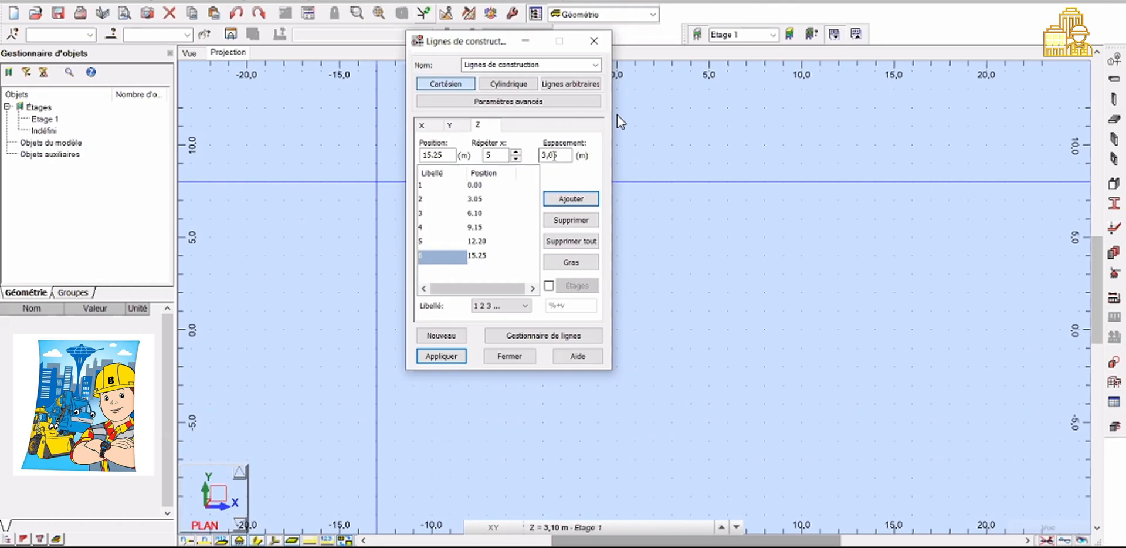
Add one more Z construction line at 18,30 m with 1 repetition, apply the grid and close the dialog
left_click(516, 159)
left_click(516, 160)
left_click(516, 152)
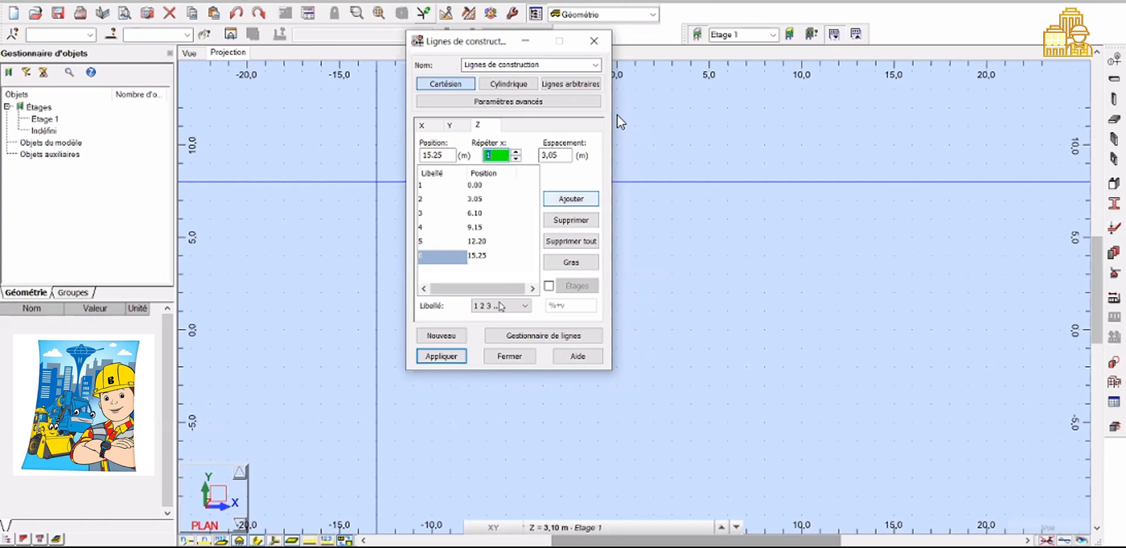
key("Return")
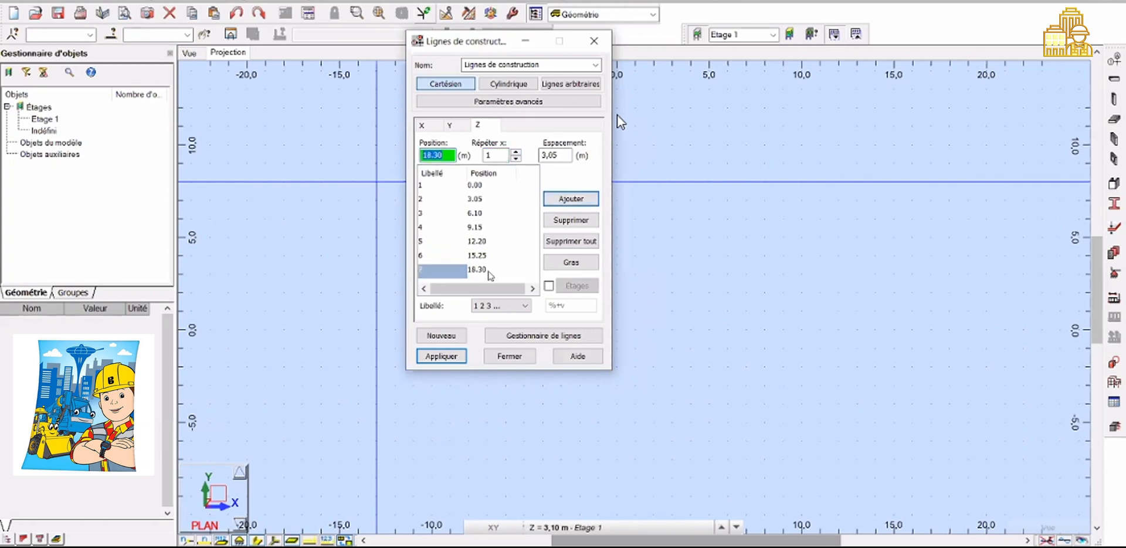
left_click(451, 354)
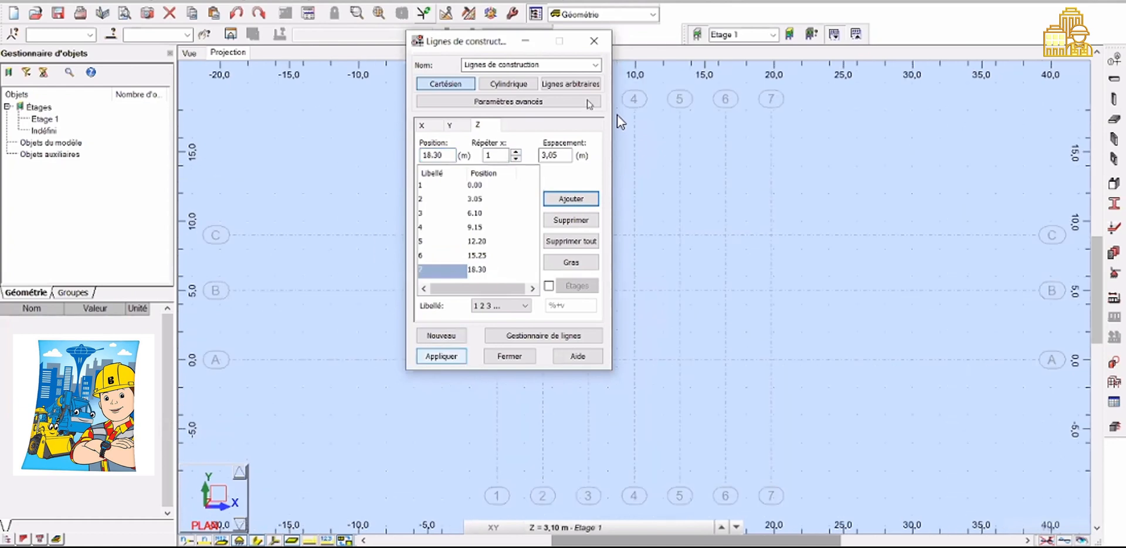
left_click(593, 42)
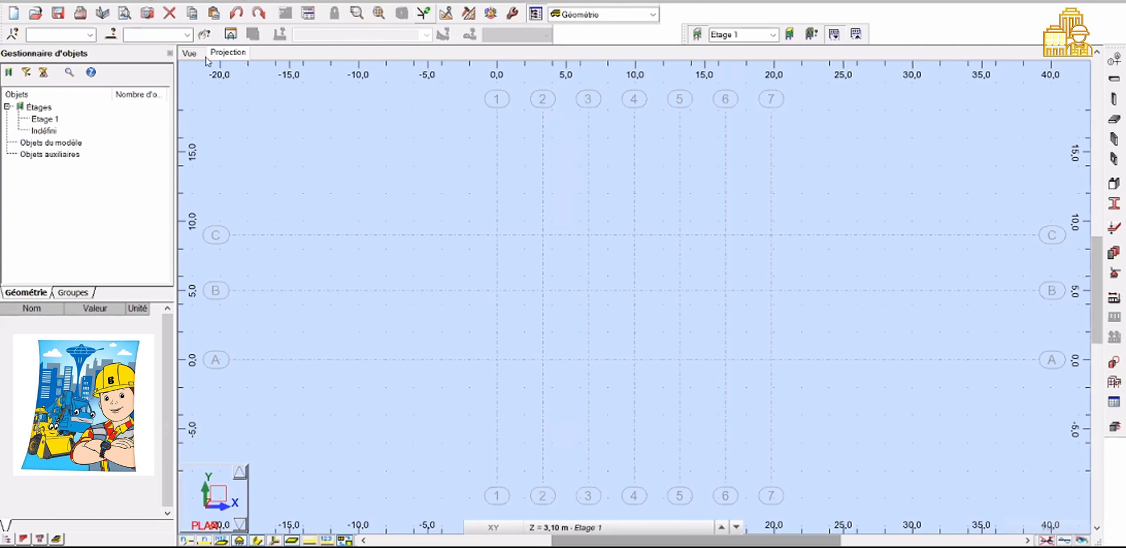
Examine the construction line grid in the 3D, XY, YZ and XZ 3D views
left_click(188, 54)
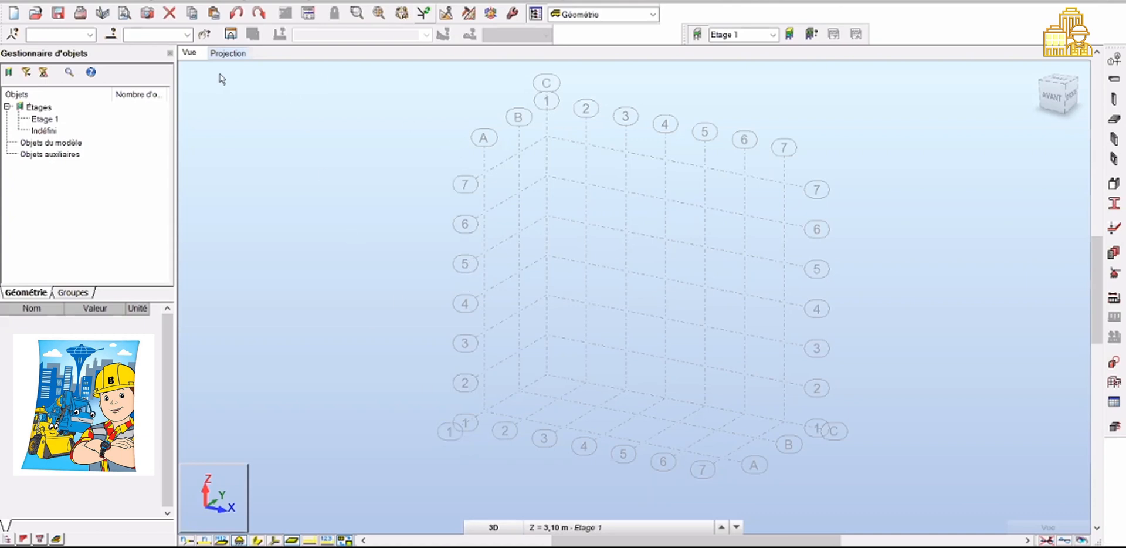
left_click(515, 527)
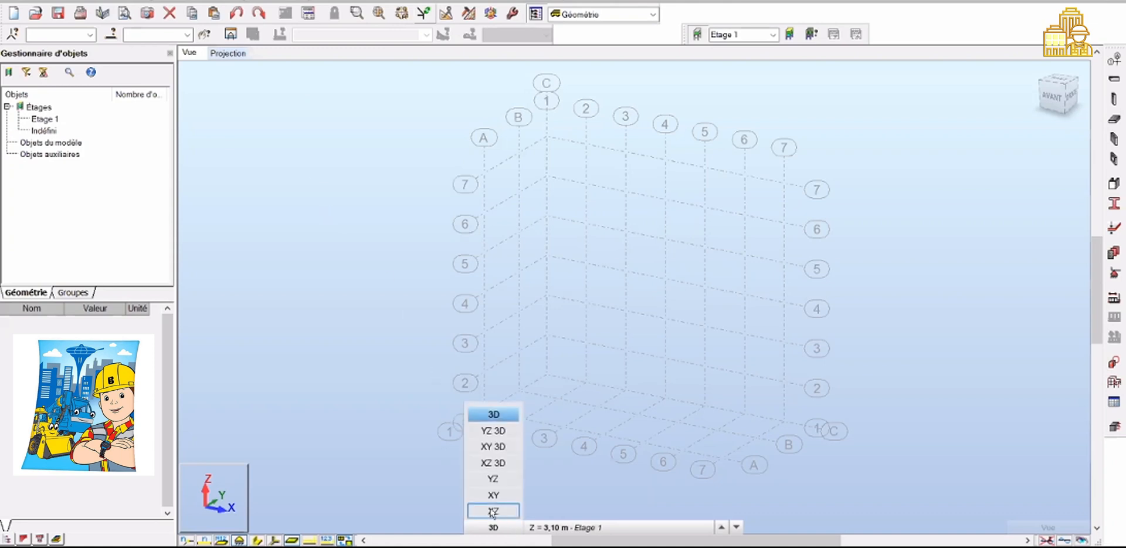
left_click(500, 531)
left_click(500, 535)
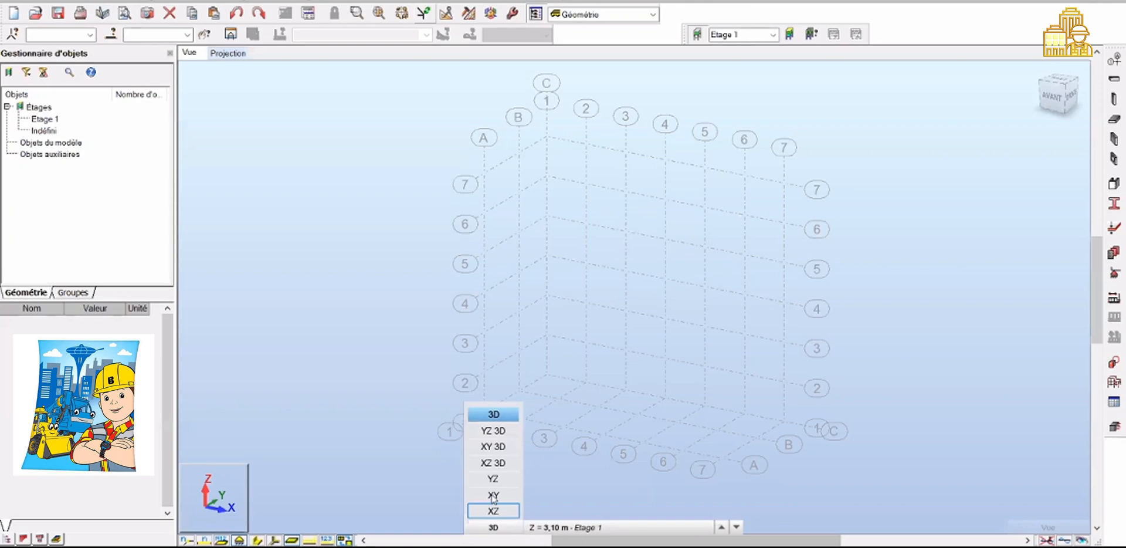
left_click(493, 496)
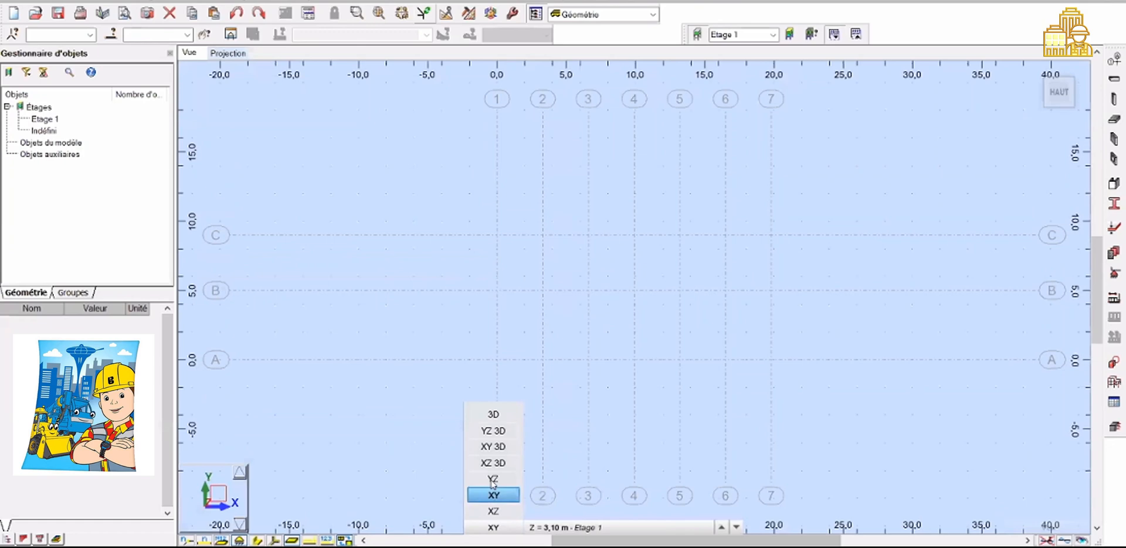
left_click(493, 479)
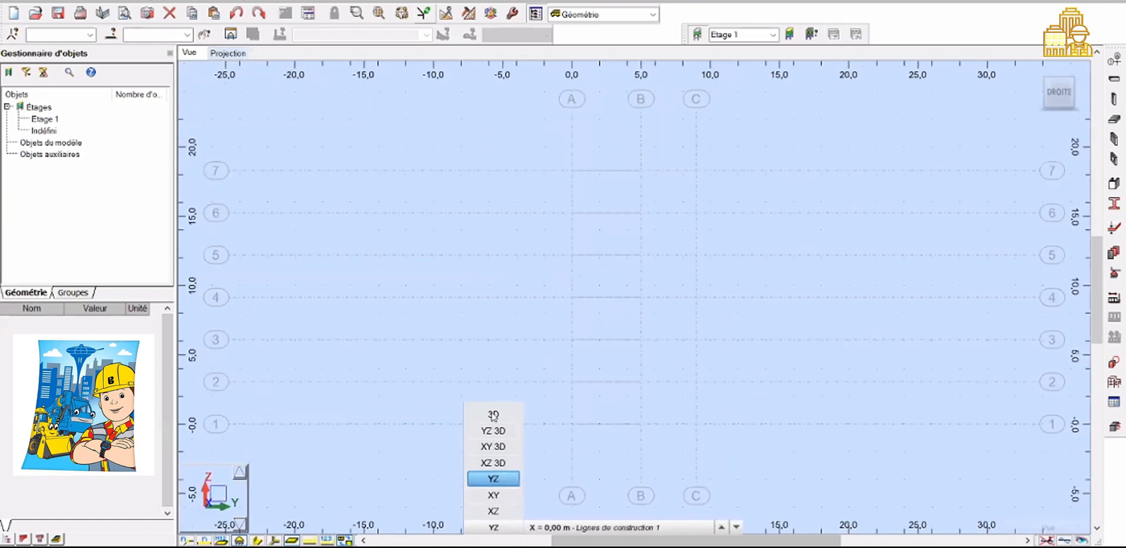
left_click(493, 416)
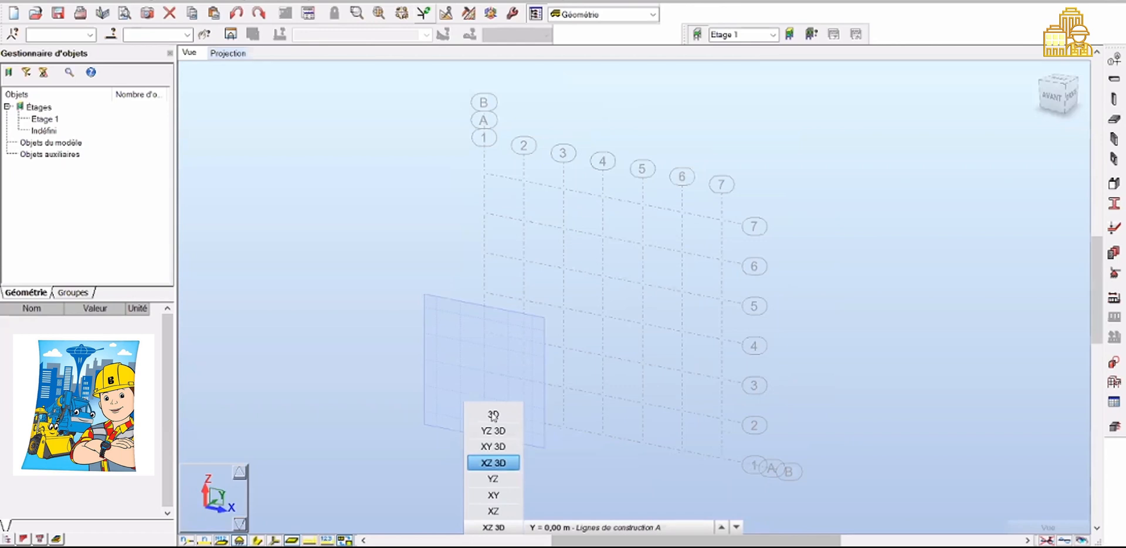
left_click(493, 415)
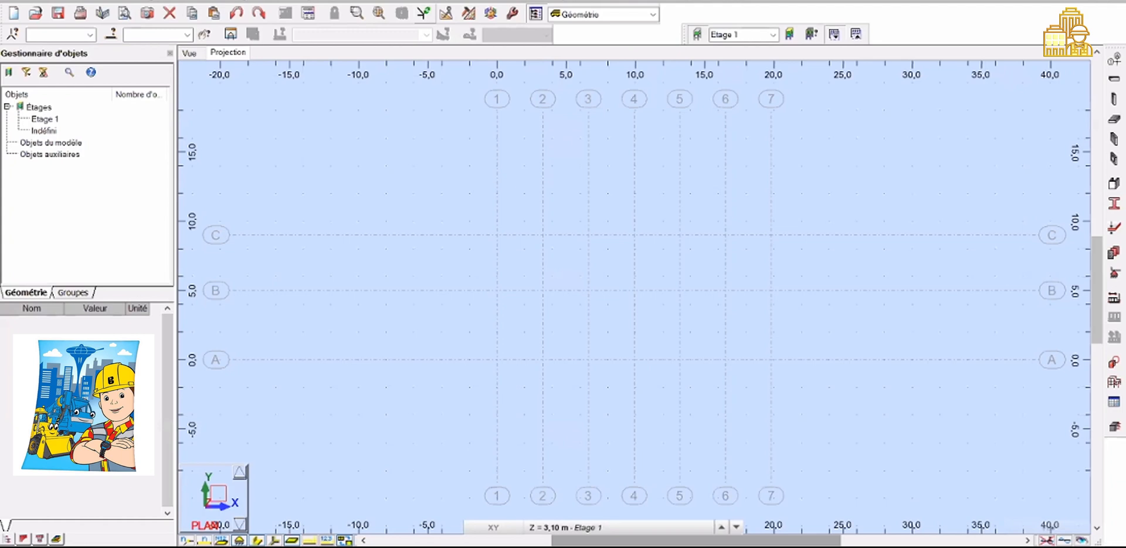
Open the bar section profiles dialog and delete the IPE 100 profile
left_click(1114, 95)
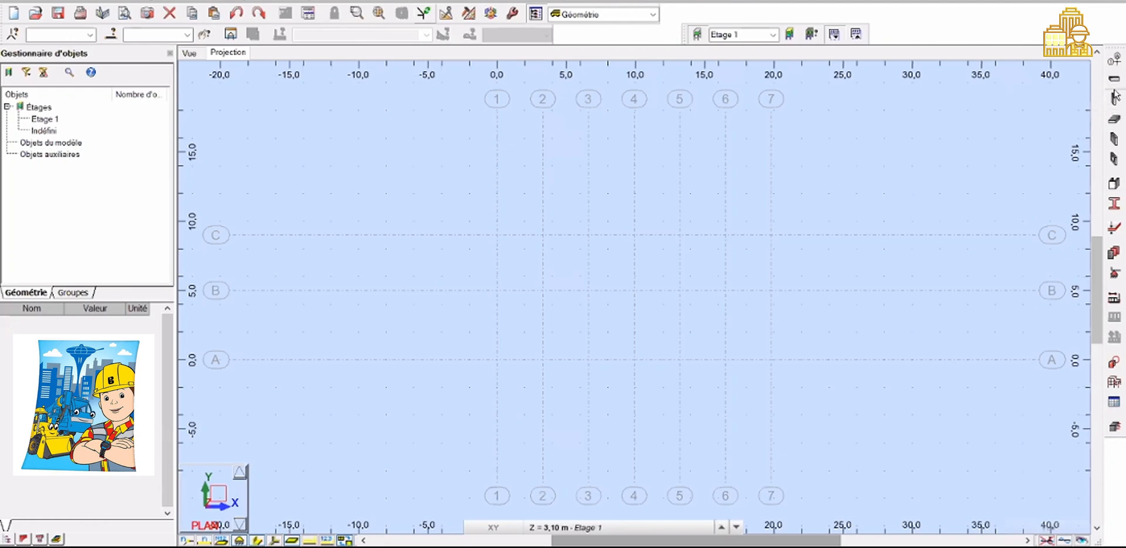
left_click(1112, 209)
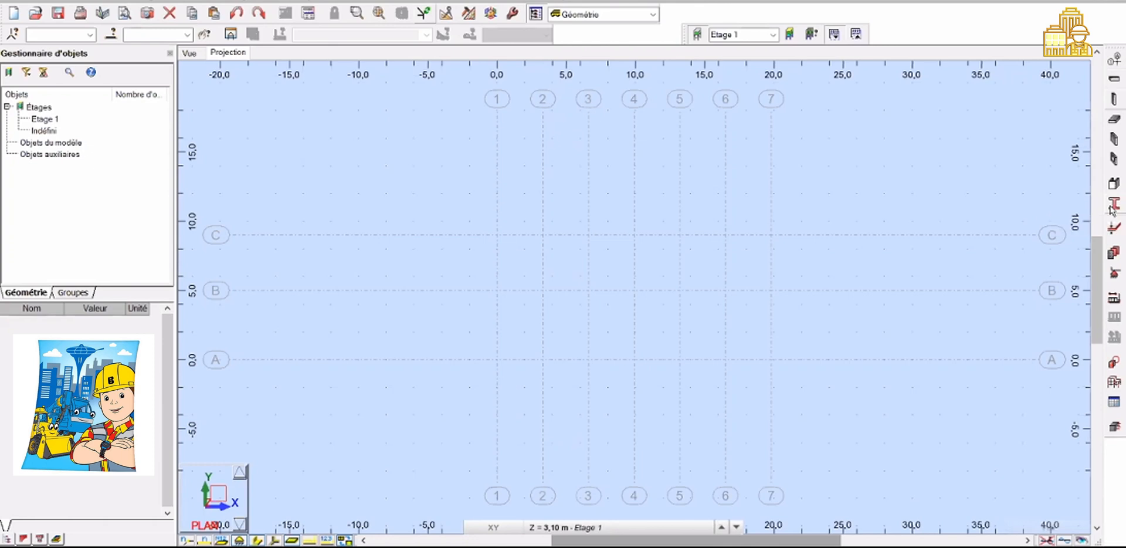
left_click(1110, 207)
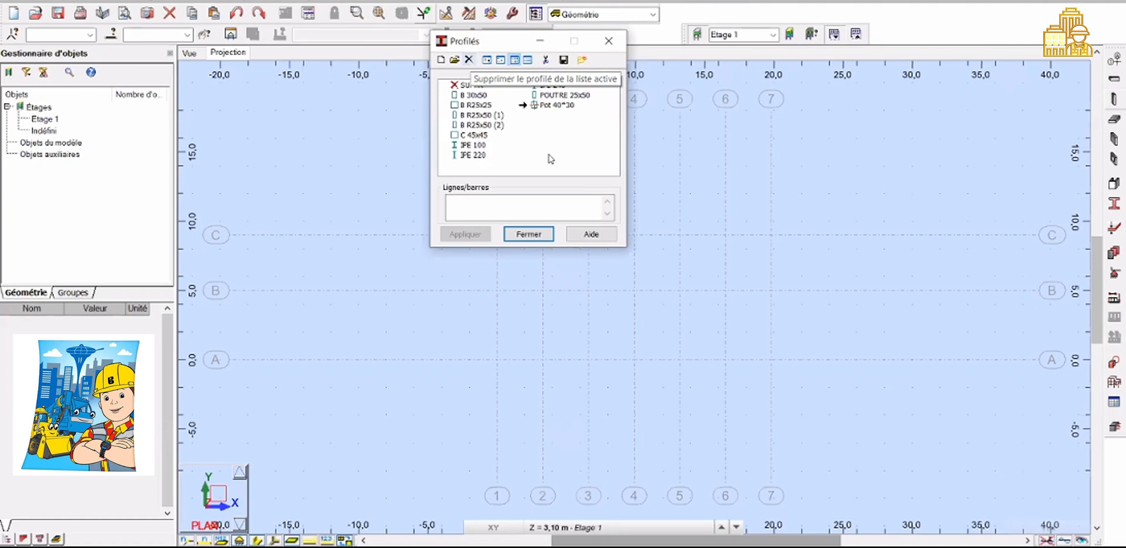
left_click(551, 182)
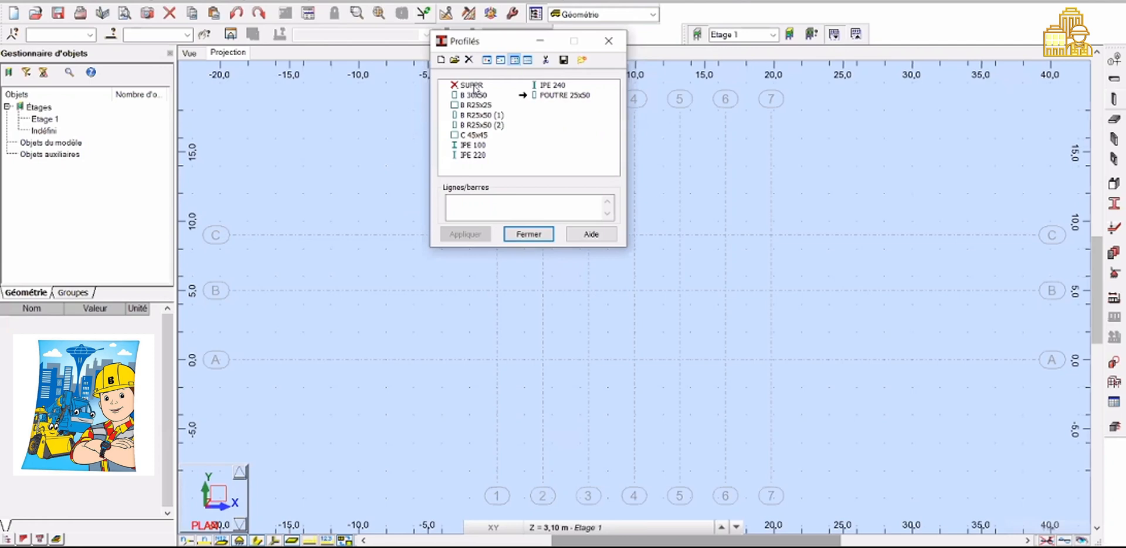
left_click(472, 85)
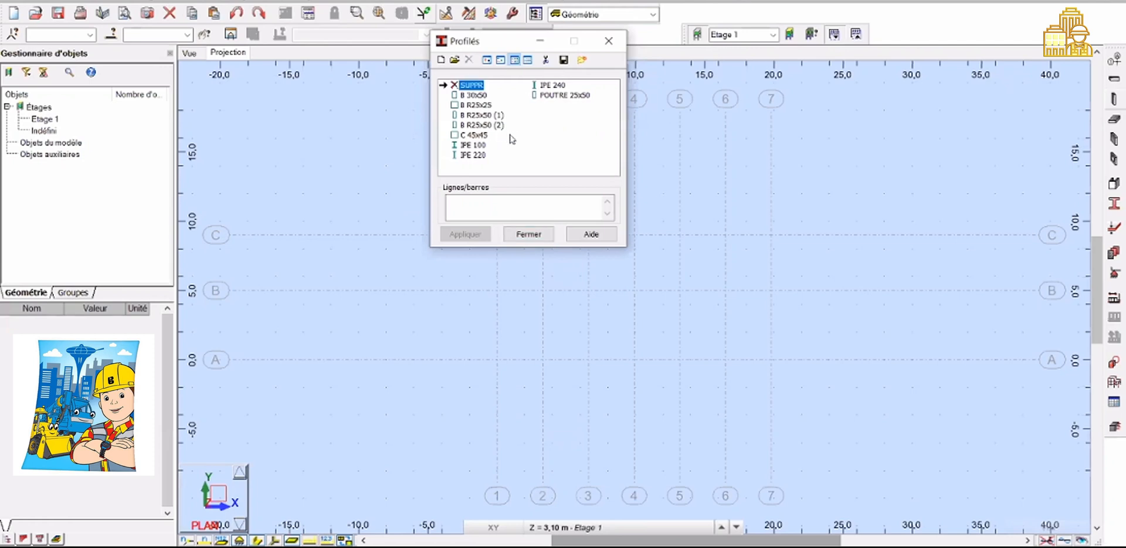
left_click(474, 145)
left_click(468, 60)
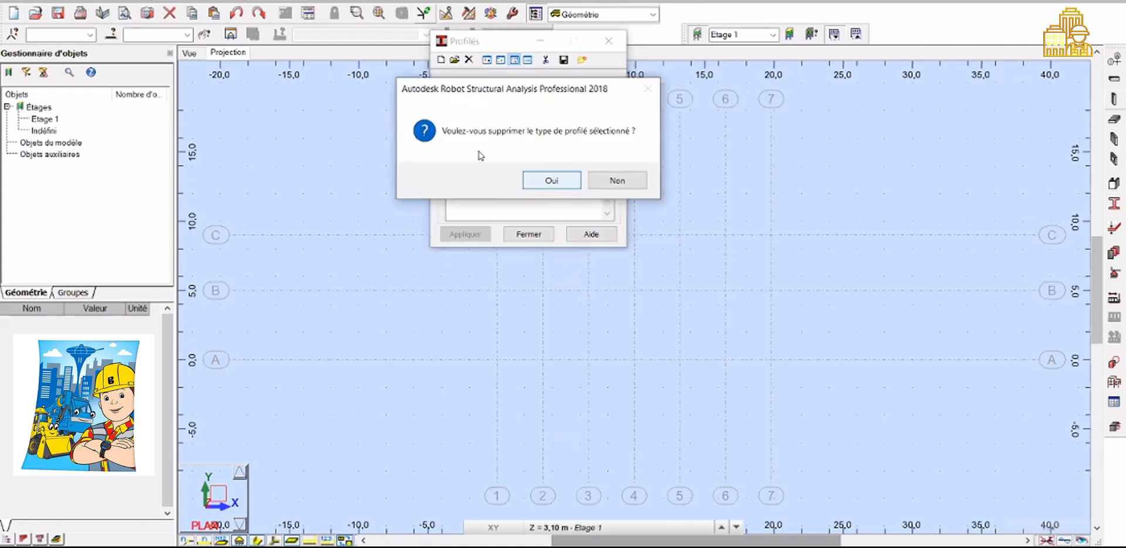
key("Return")
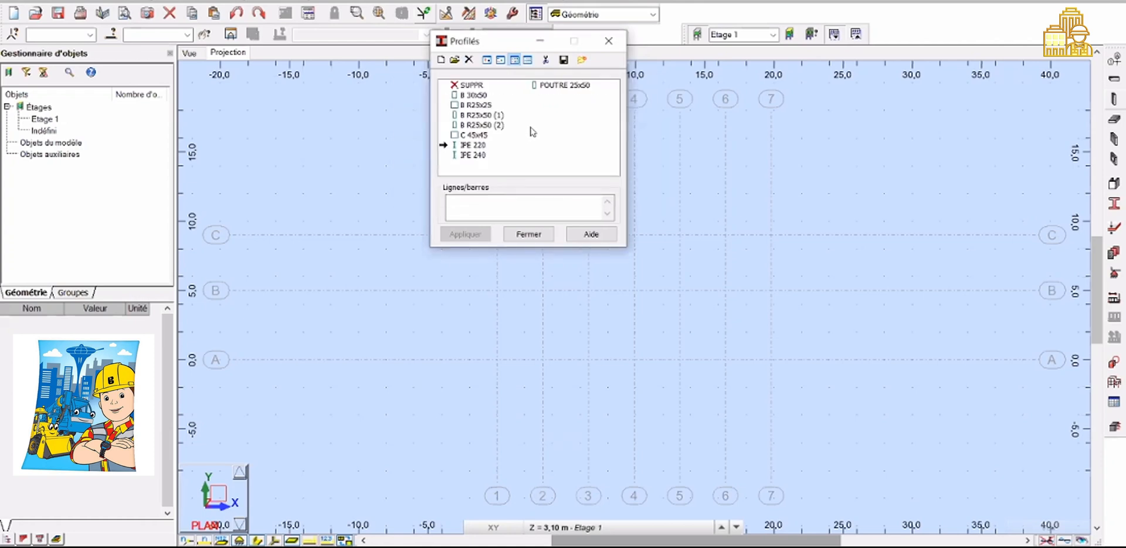
Delete all the remaining section profiles from the list
left_click(484, 76)
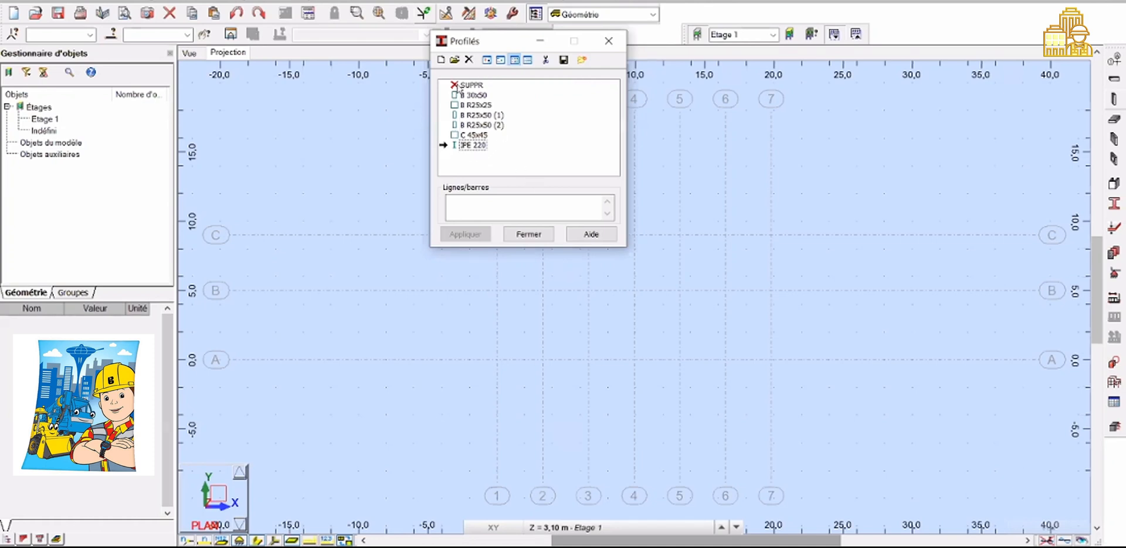
left_click(470, 135)
left_click(473, 95)
left_click(471, 85)
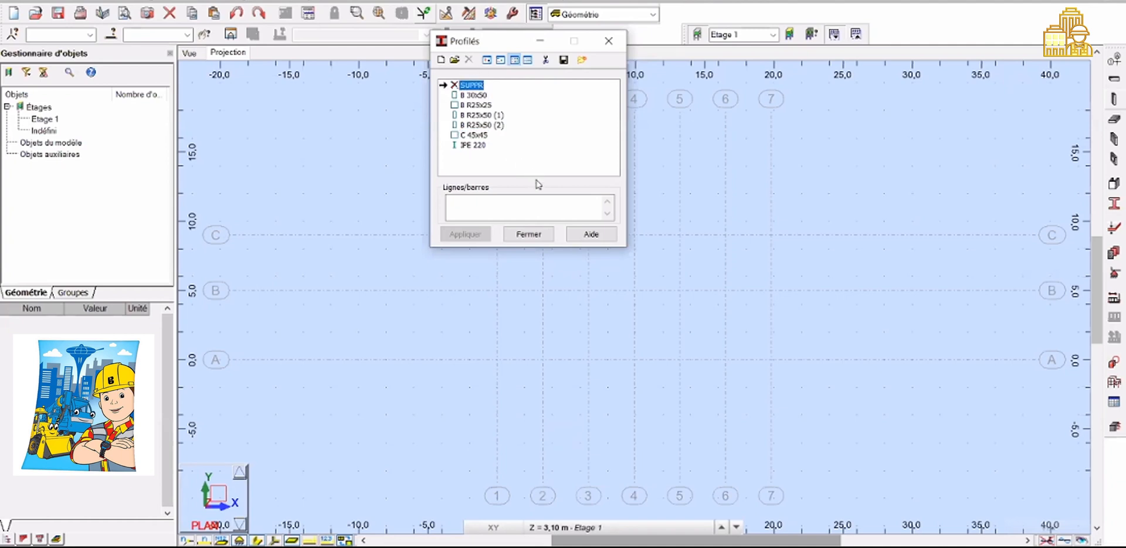
left_click(476, 115)
left_click(545, 60)
key("Return")
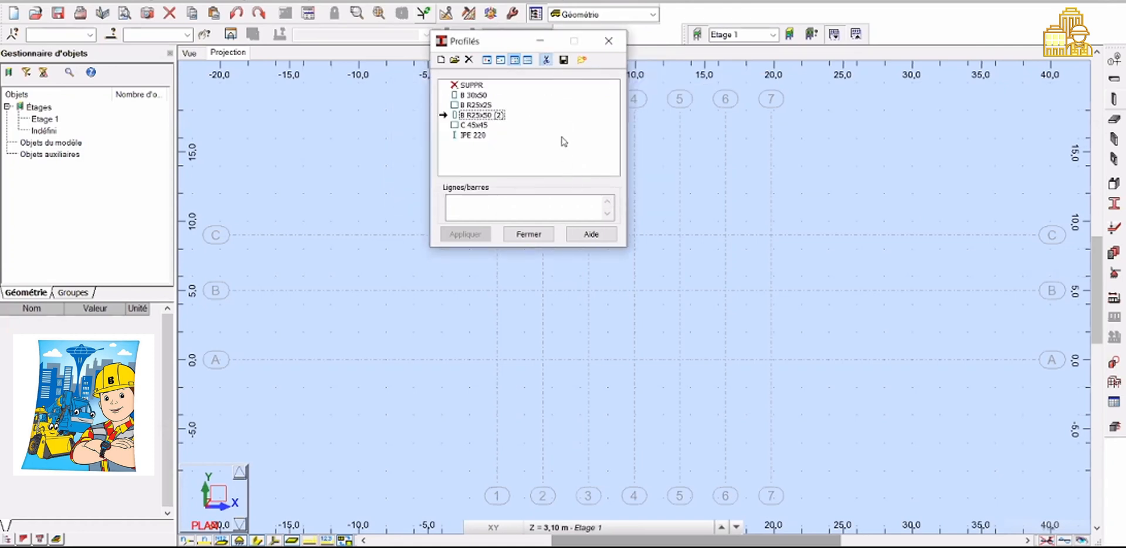
left_click(546, 59)
key("Return")
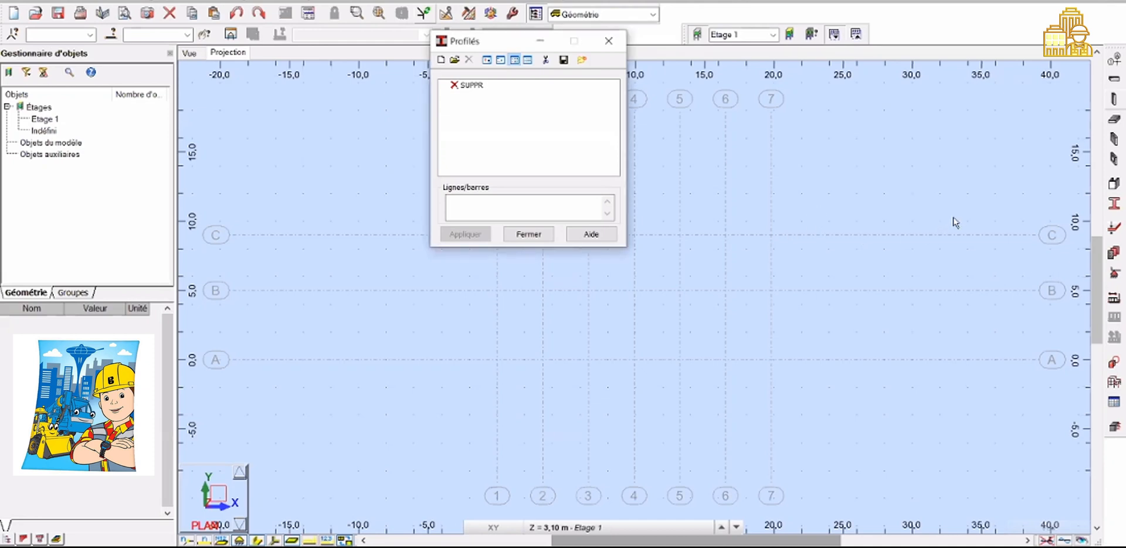
Start a new section with profile type Poutre BA
left_click(440, 60)
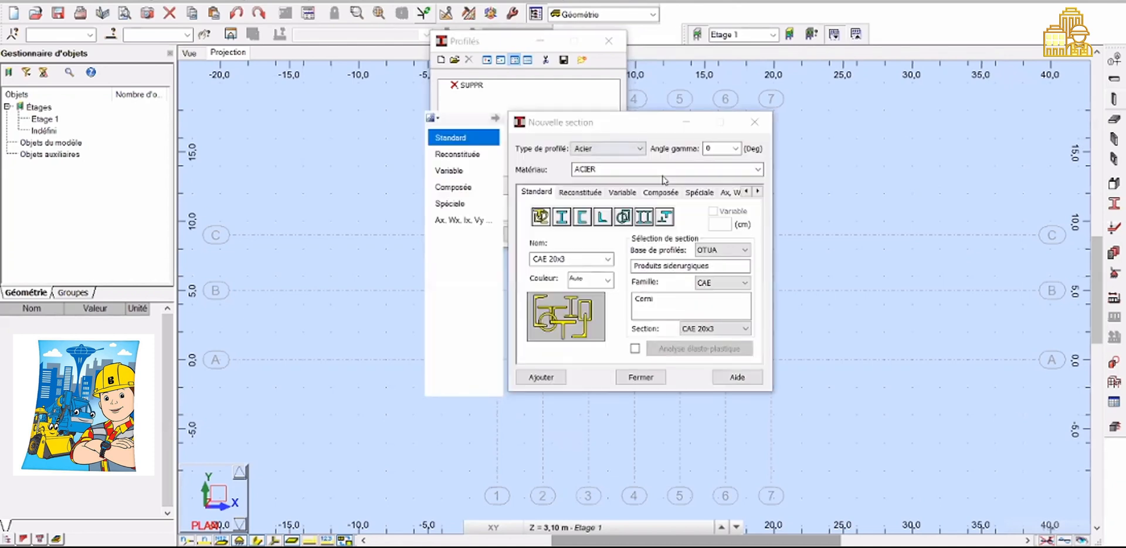
left_click(639, 148)
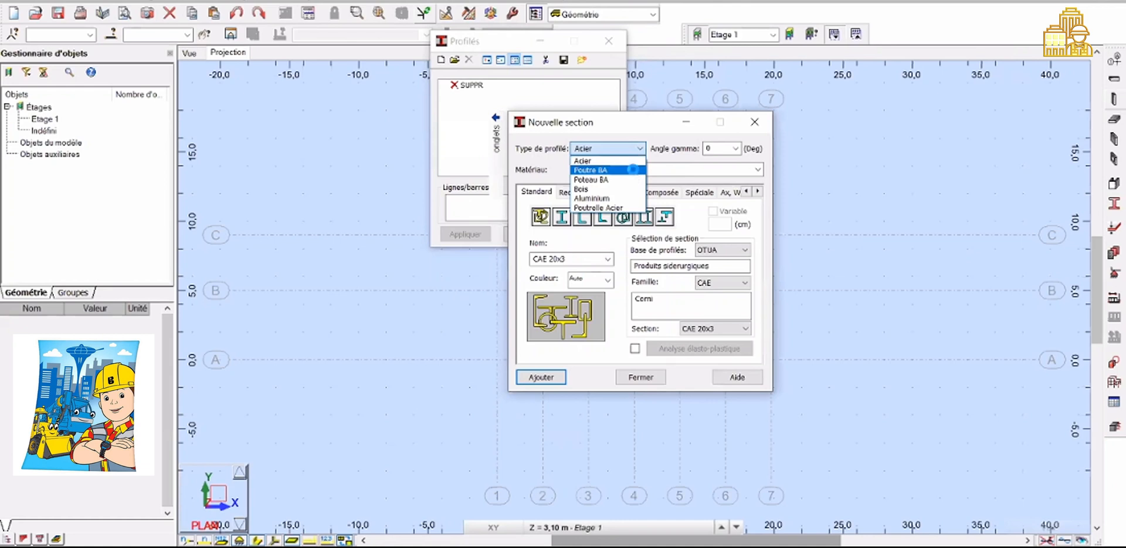
left_click(633, 171)
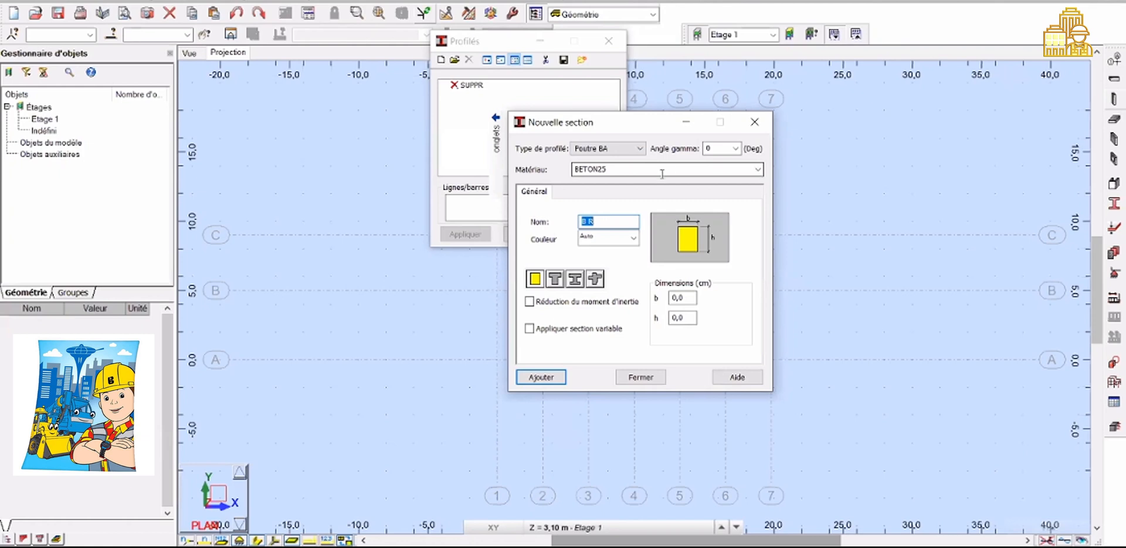
Review the job preferences' design code and material settings without restoring the default preferences
left_click(616, 171)
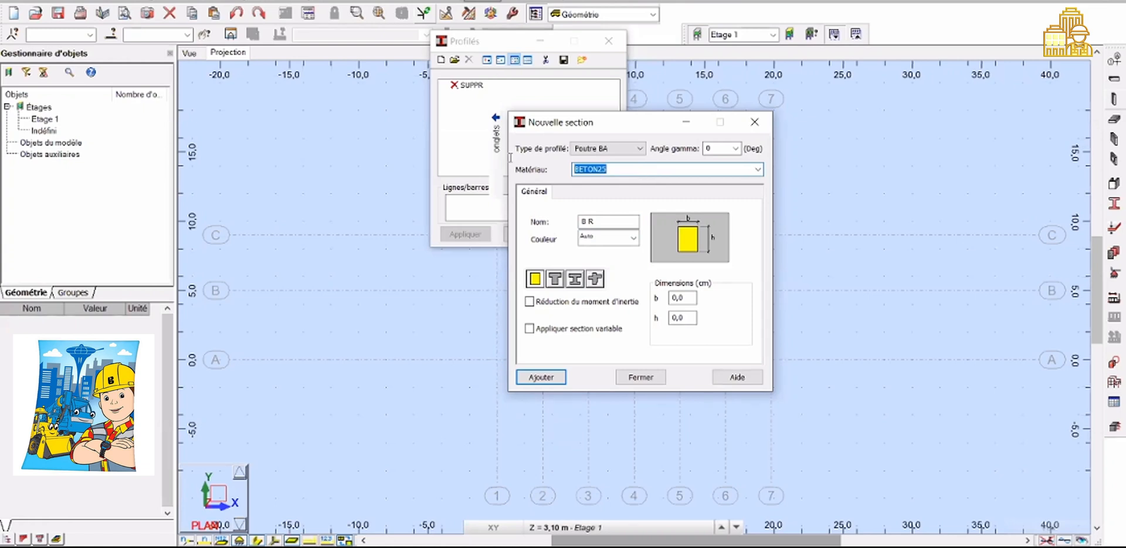
left_click(516, 237)
left_click(516, 237)
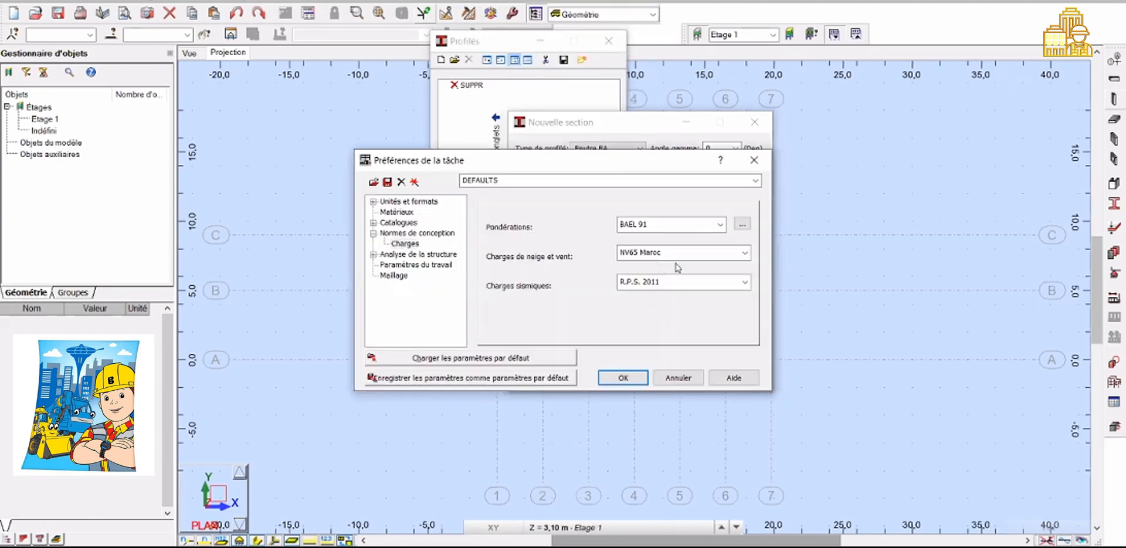
left_click(677, 264)
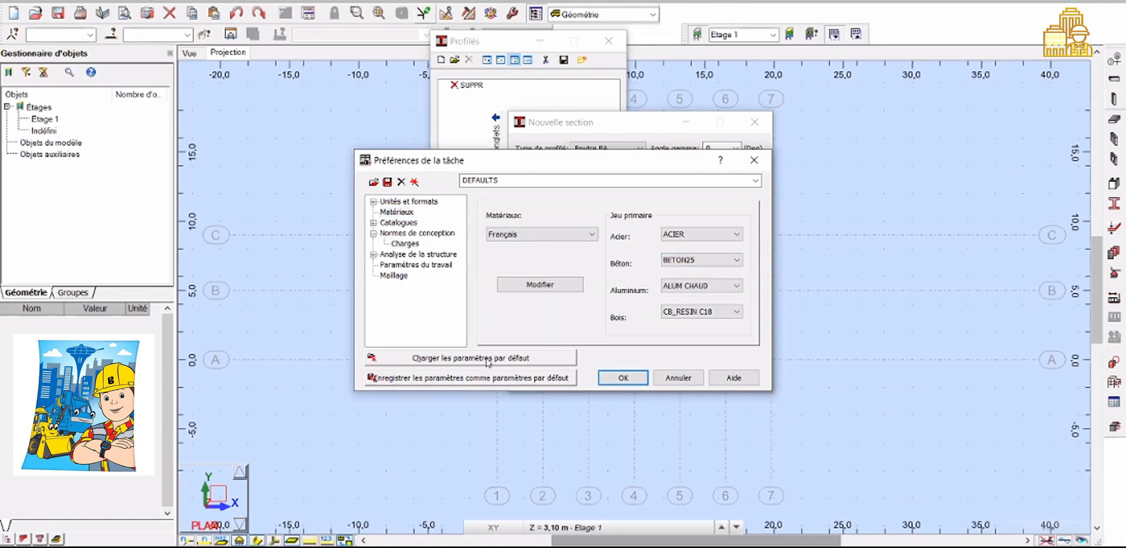
left_click(487, 362)
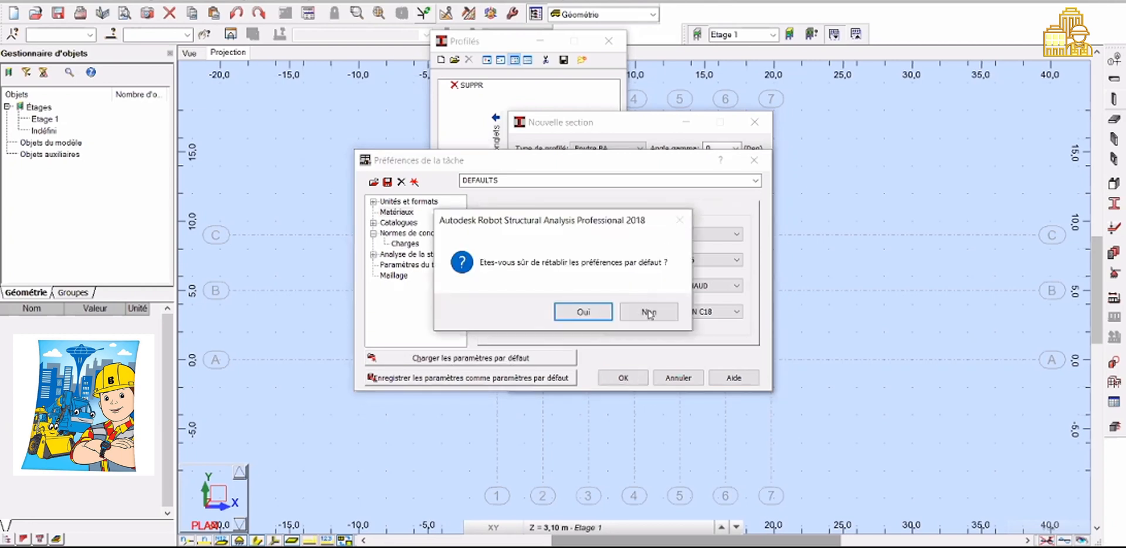
left_click(648, 311)
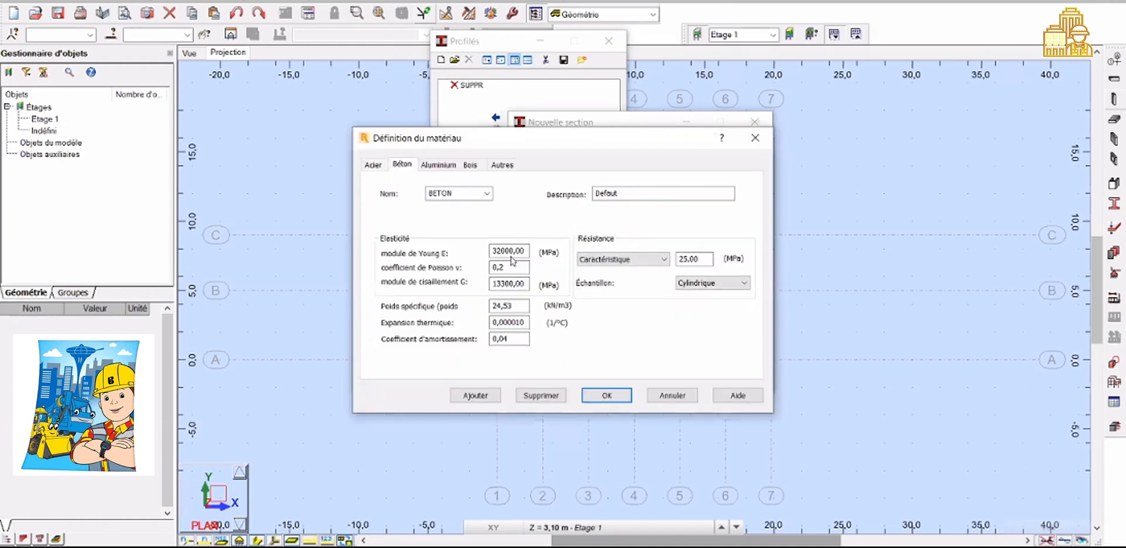
Inspect the BETON25 concrete material properties and close the material and job preferences dialogs
left_click(486, 193)
left_click(478, 223)
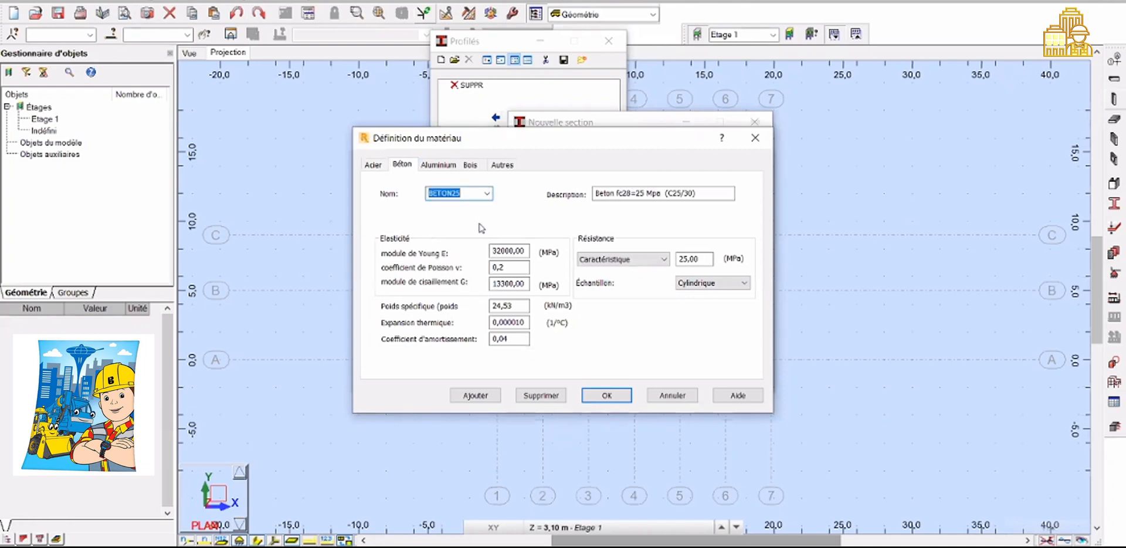
left_click(518, 252)
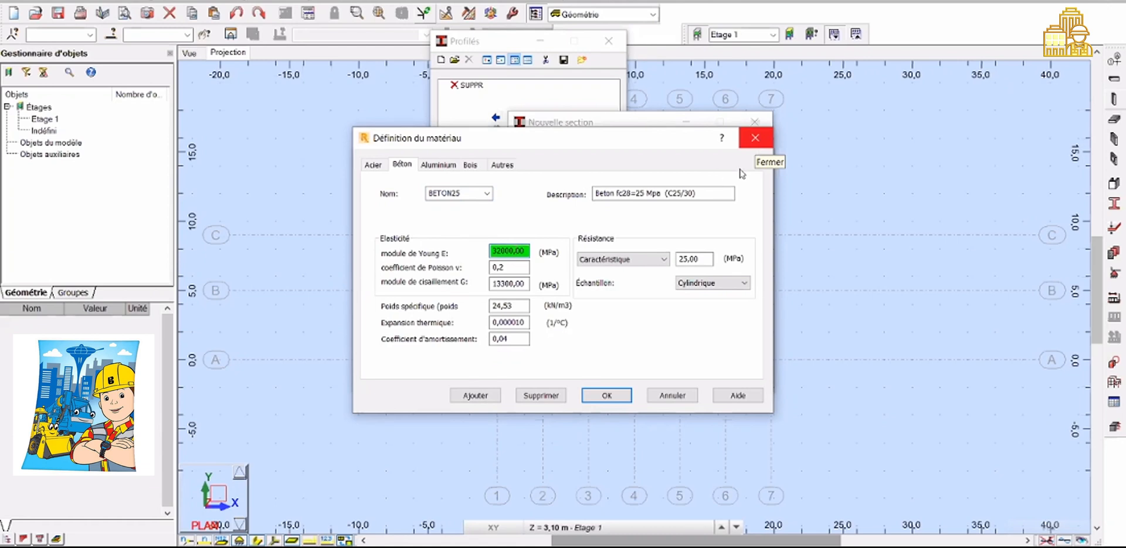
left_click(753, 141)
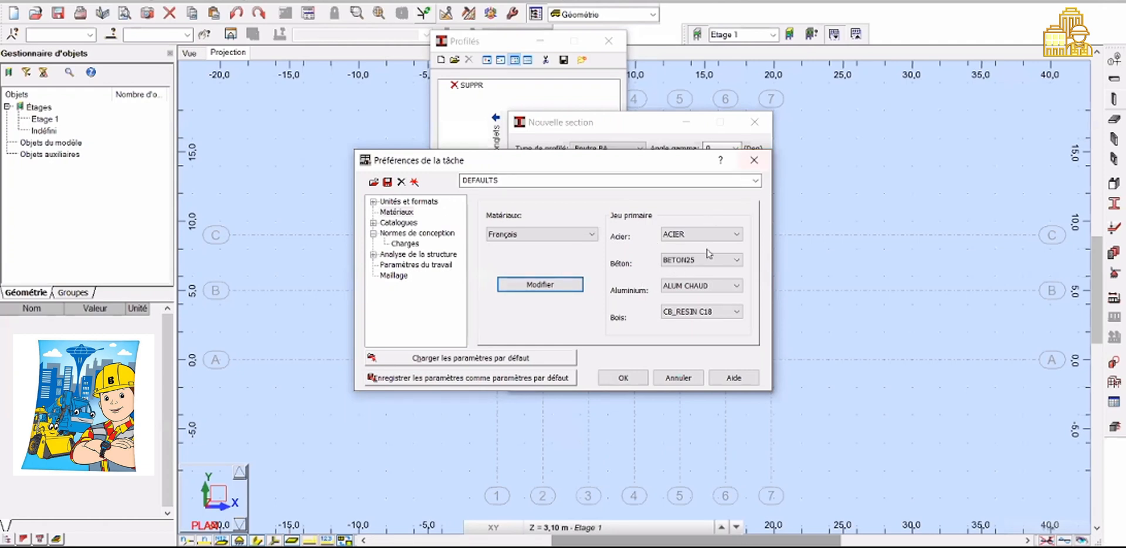
left_click(754, 160)
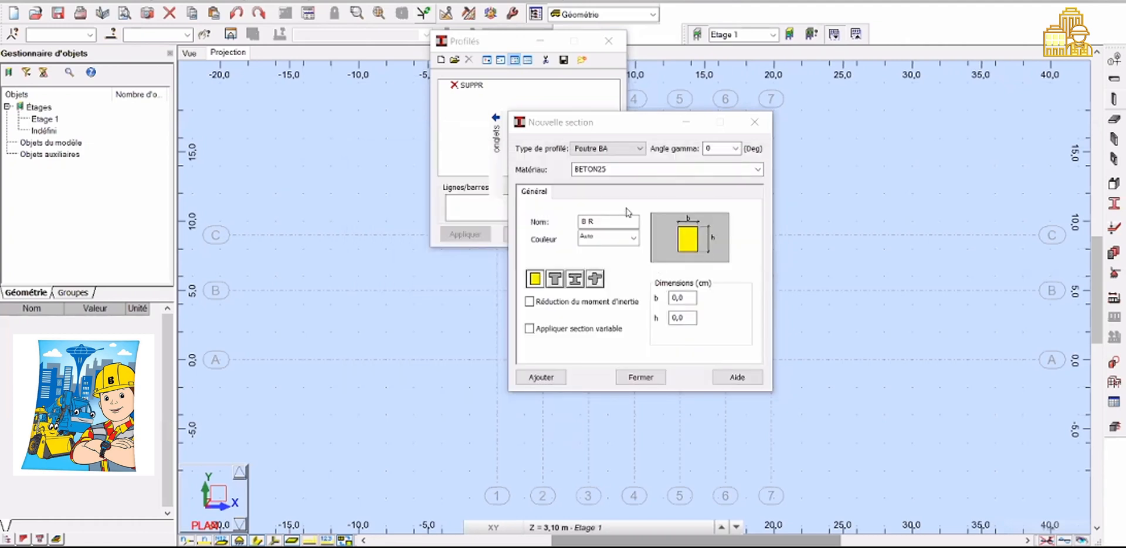
Set the beam section dimensions to b = 30 cm and h = 35 cm
left_click(682, 298)
left_click(683, 298)
key("BackSpace")
key("BackSpace")
key("BackSpace")
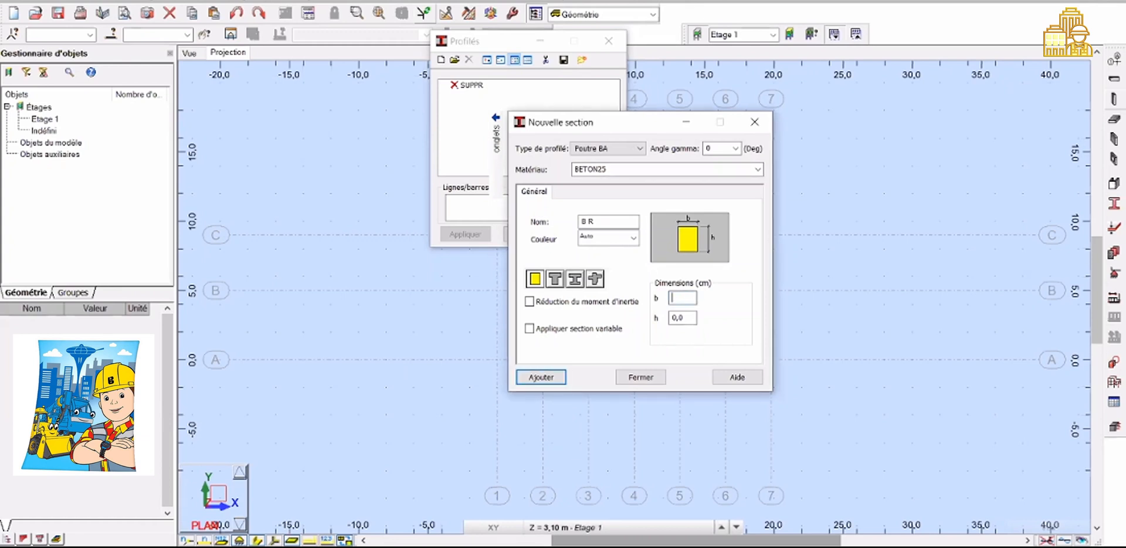
type("30")
left_click(686, 319)
key("BackSpace")
key("BackSpace")
key("BackSpace")
type("35")
Name the beam section PS 30x35 and add it to the profiles list
left_click(590, 221)
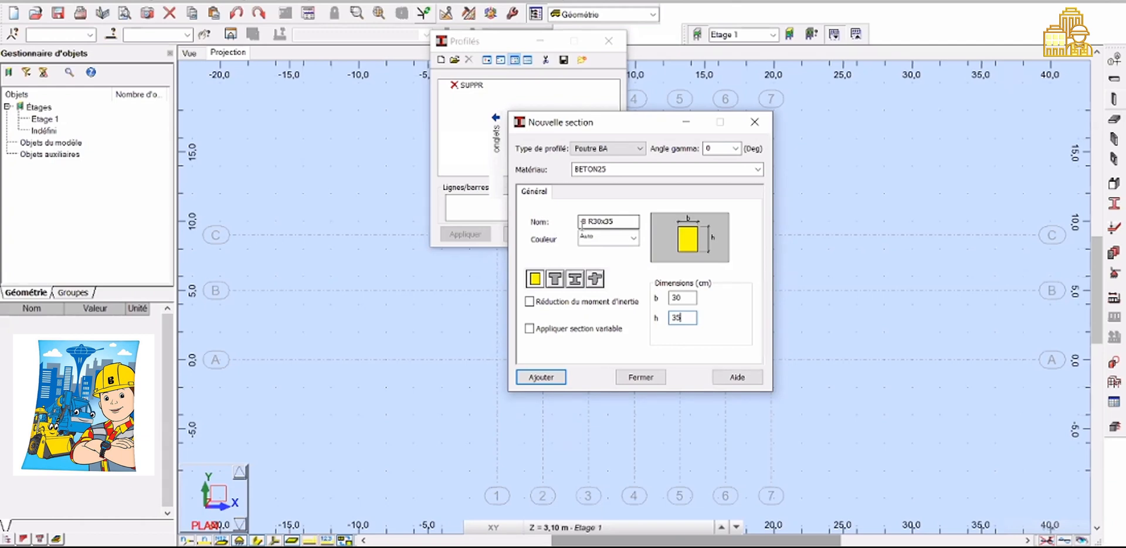
left_click(587, 223)
key("BackSpace")
type("R")
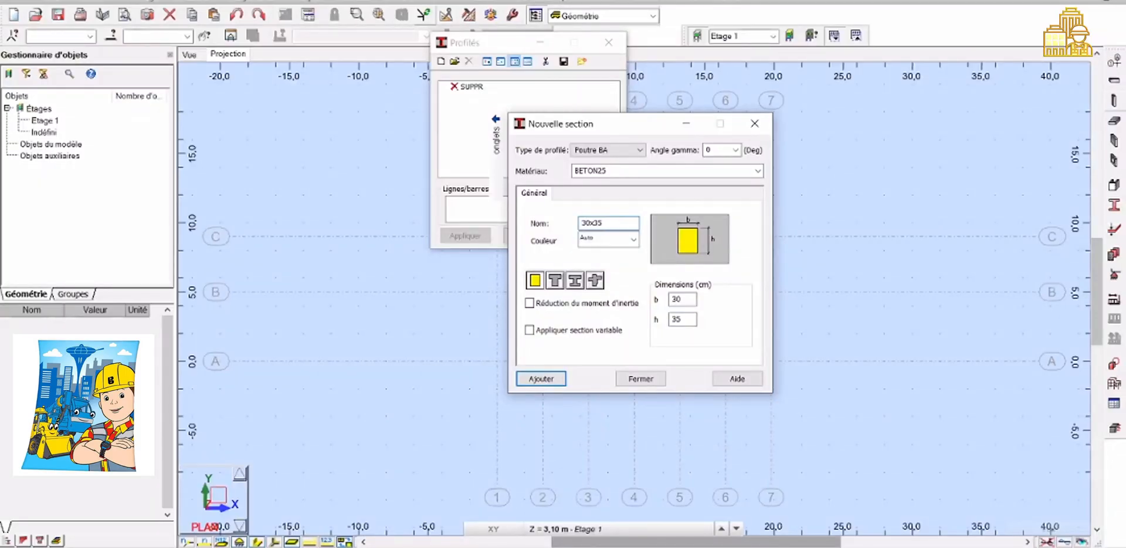
type("PS")
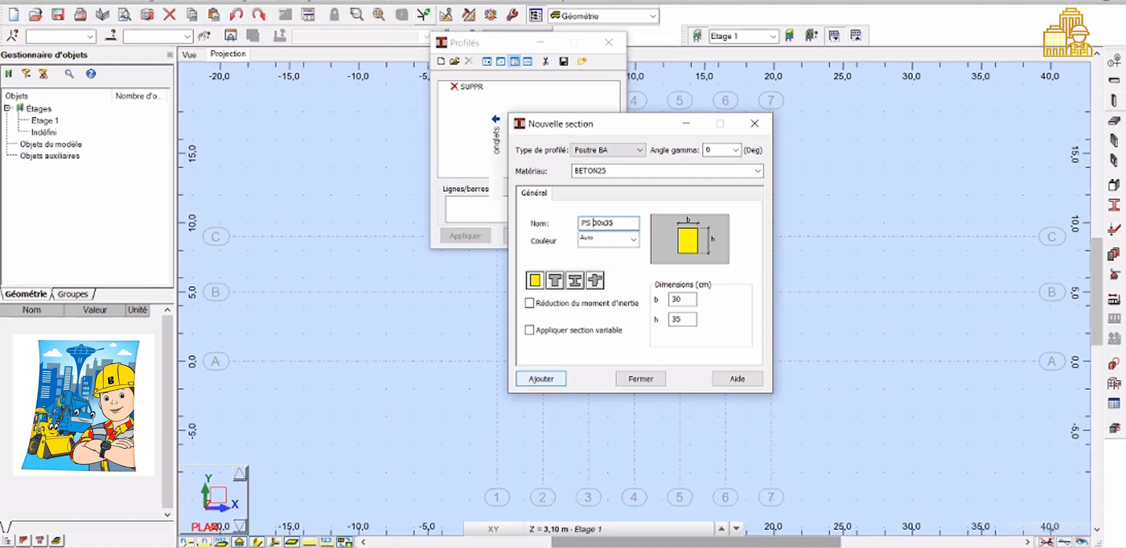
key("Return")
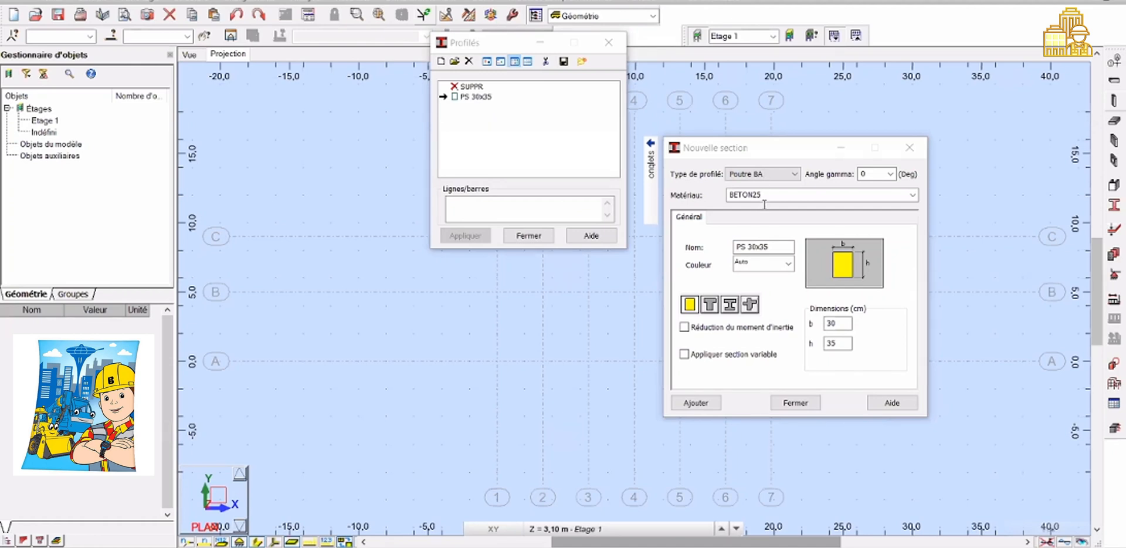
Switch the new section's profile type to Poteau BA for a column
left_click(762, 174)
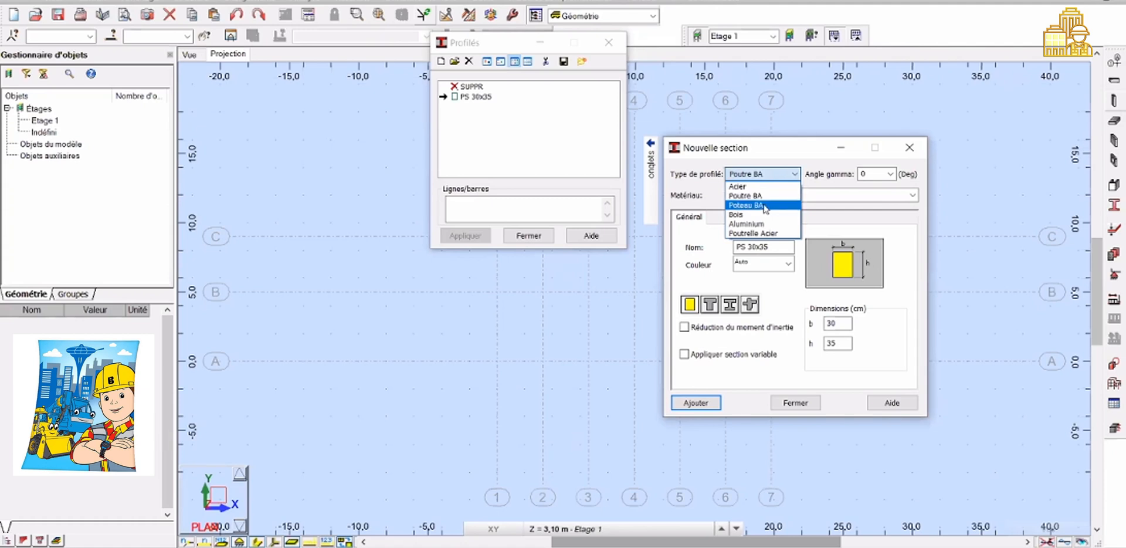
left_click(764, 206)
left_click(840, 292)
double_click(840, 291)
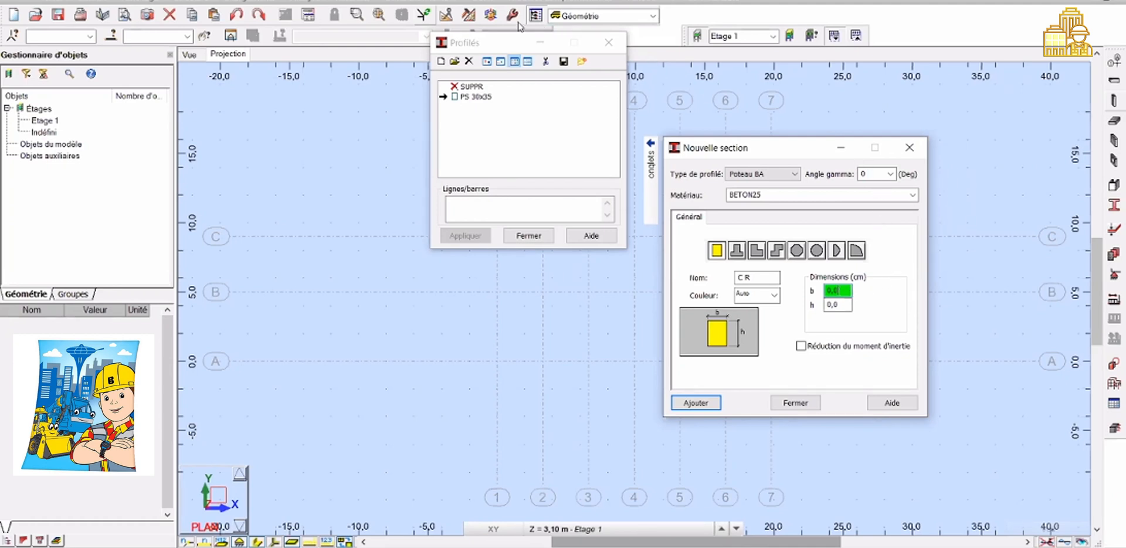
Open the job preferences' material definitions and review the available concrete grades and their strength properties
left_click(491, 3)
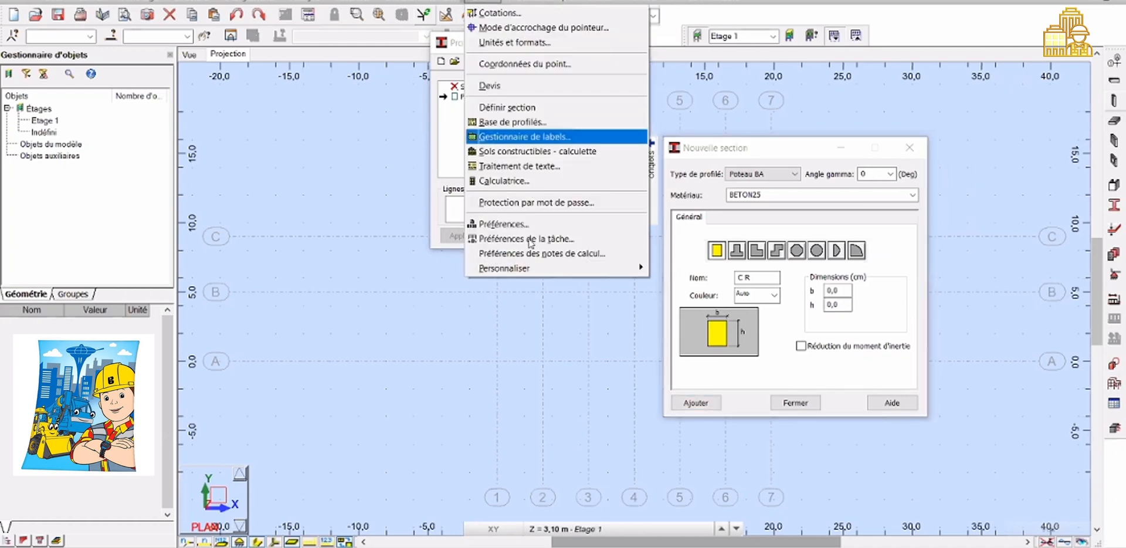
left_click(530, 239)
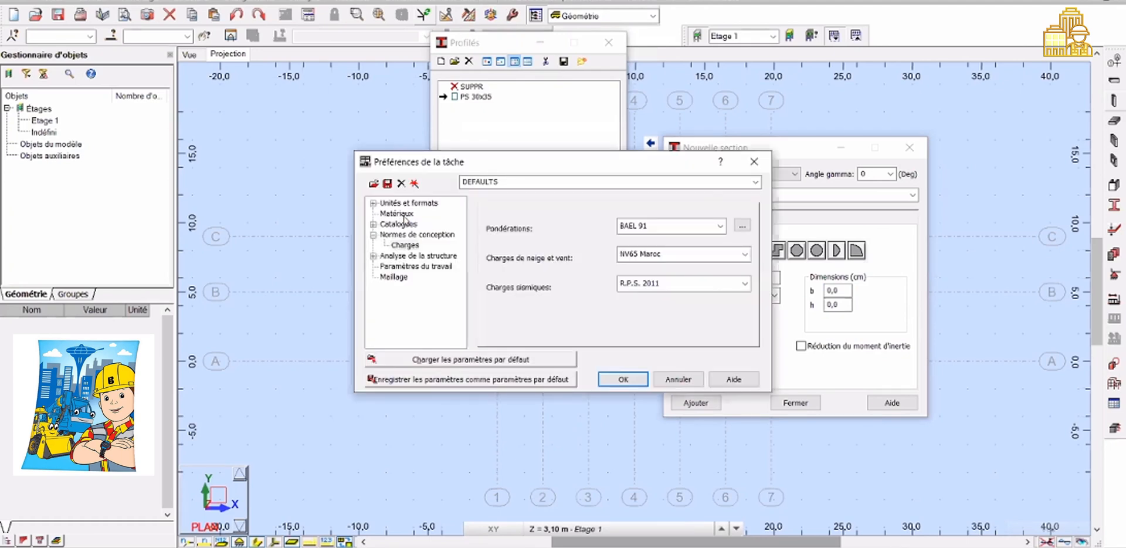
left_click(404, 215)
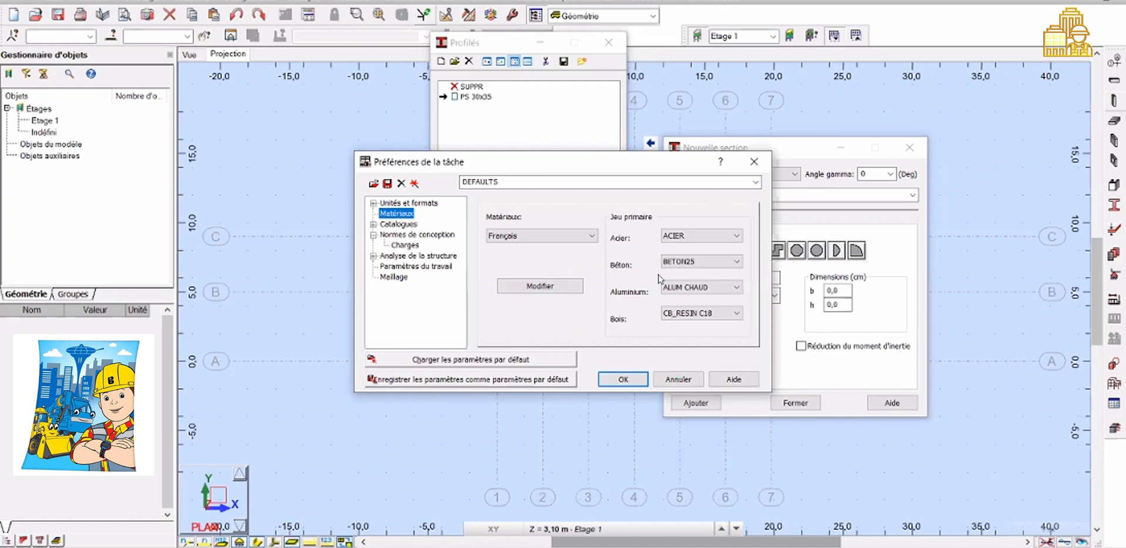
left_click(540, 286)
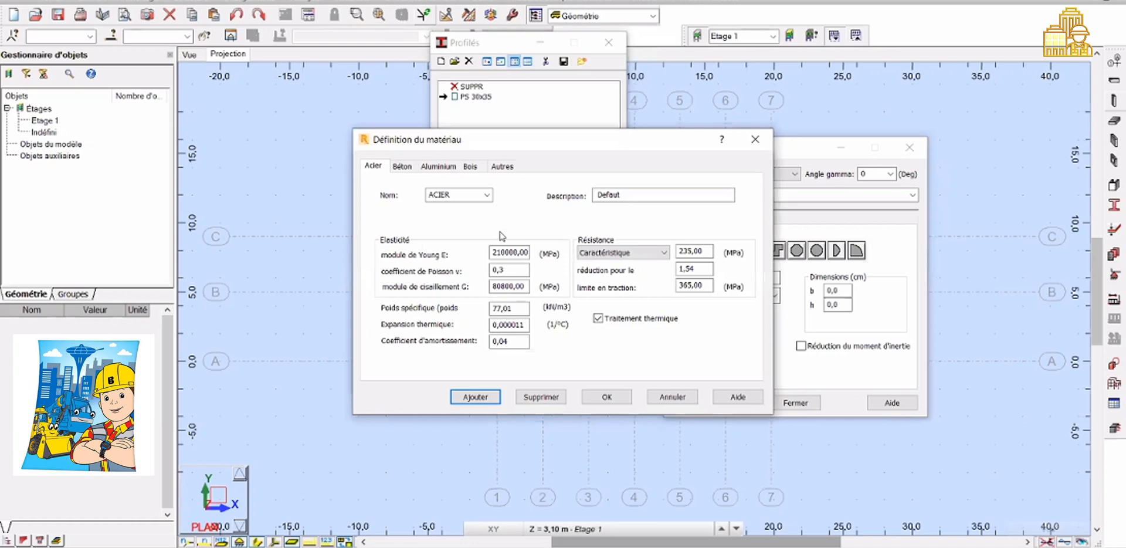
left_click(402, 167)
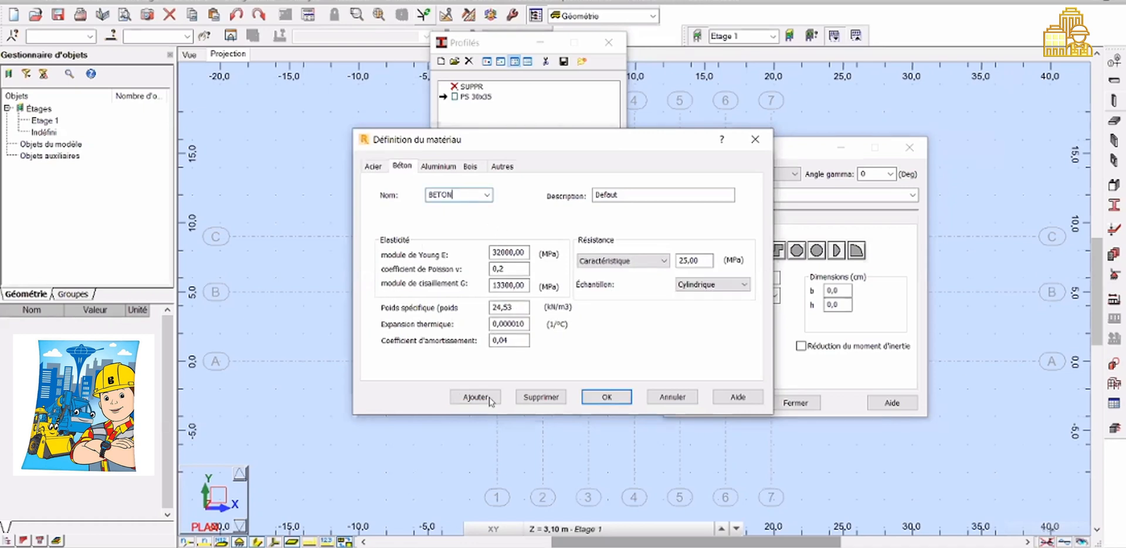
left_click(476, 198)
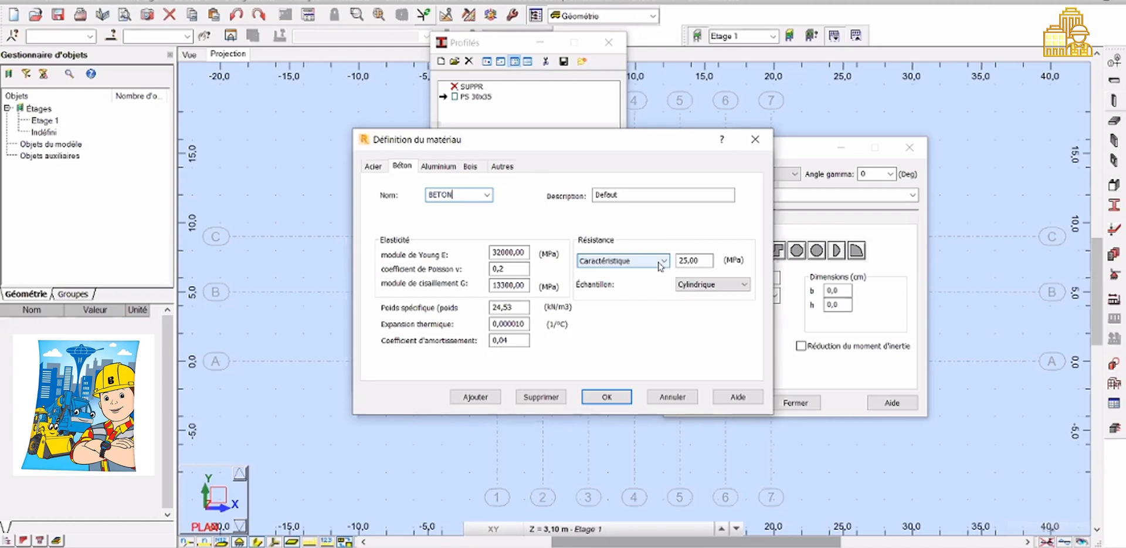
left_click(703, 262)
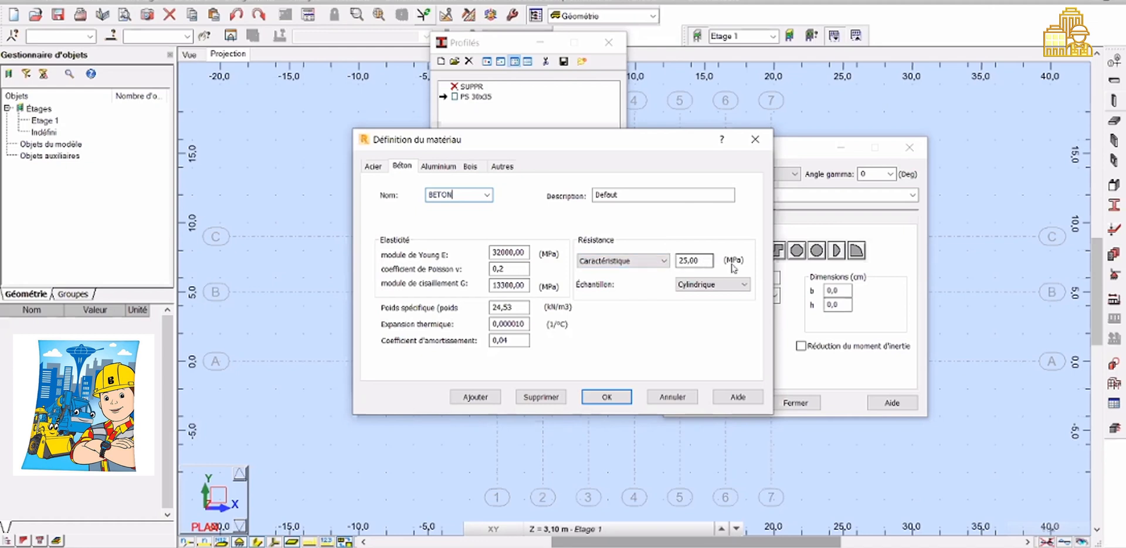
left_click(664, 261)
left_click(702, 263)
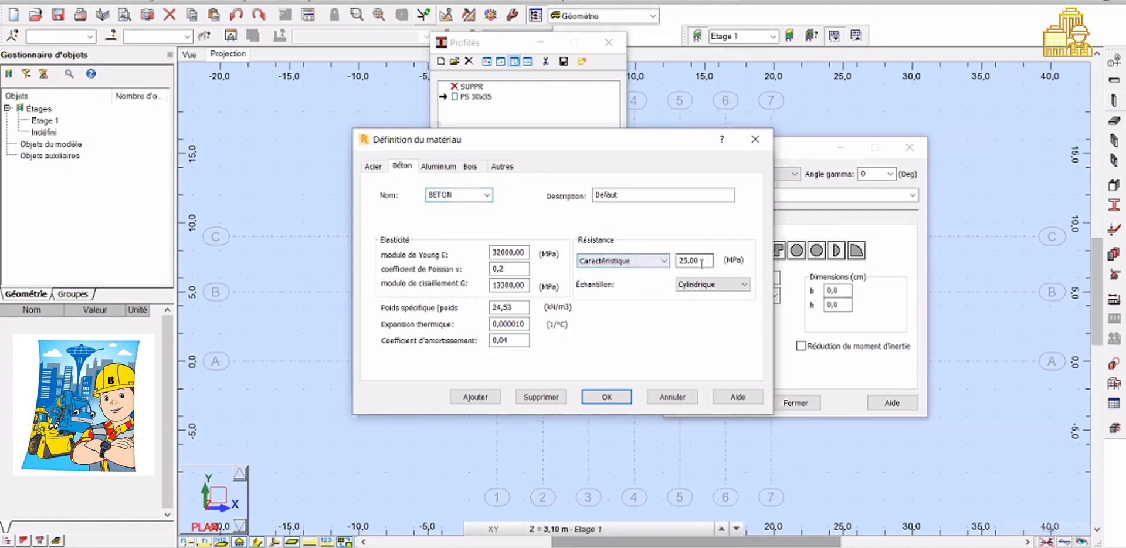
key("Tab")
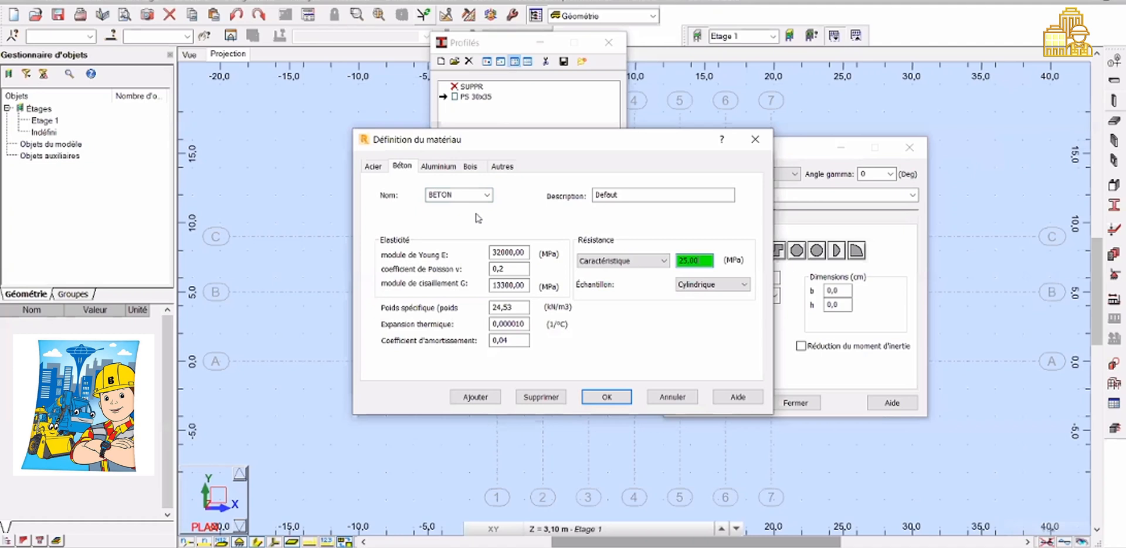
left_click(486, 195)
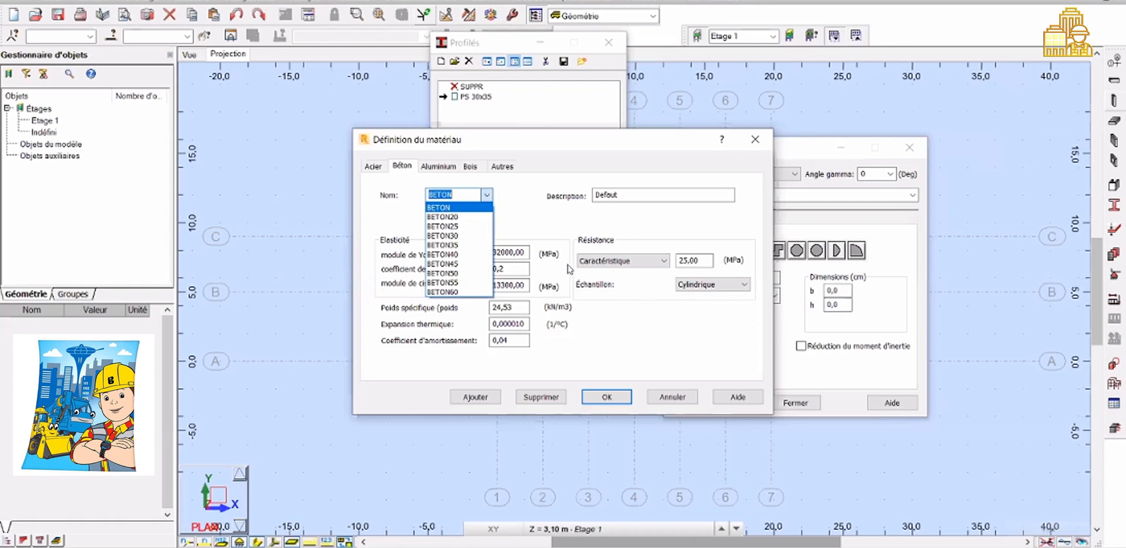
left_click(449, 236)
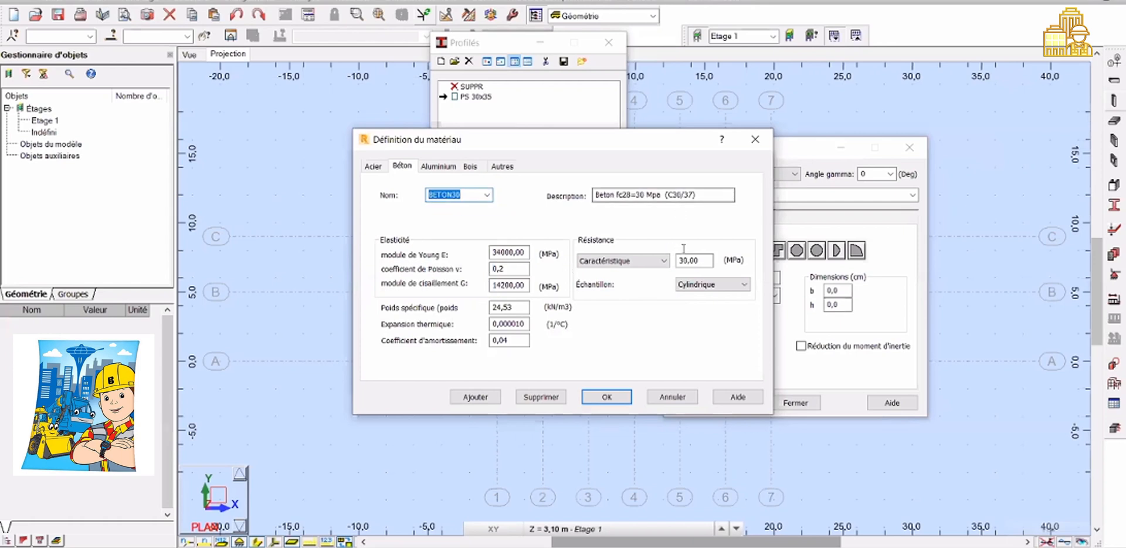
left_click(755, 139)
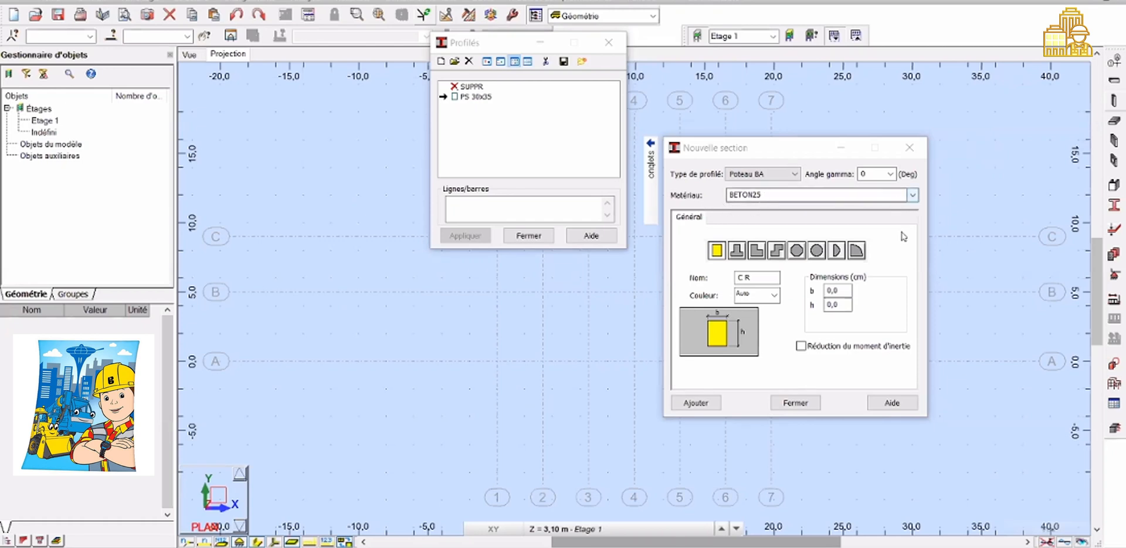
Define a BETON25 column section with b = 40 cm and h = 30 cm and add it
left_click(912, 195)
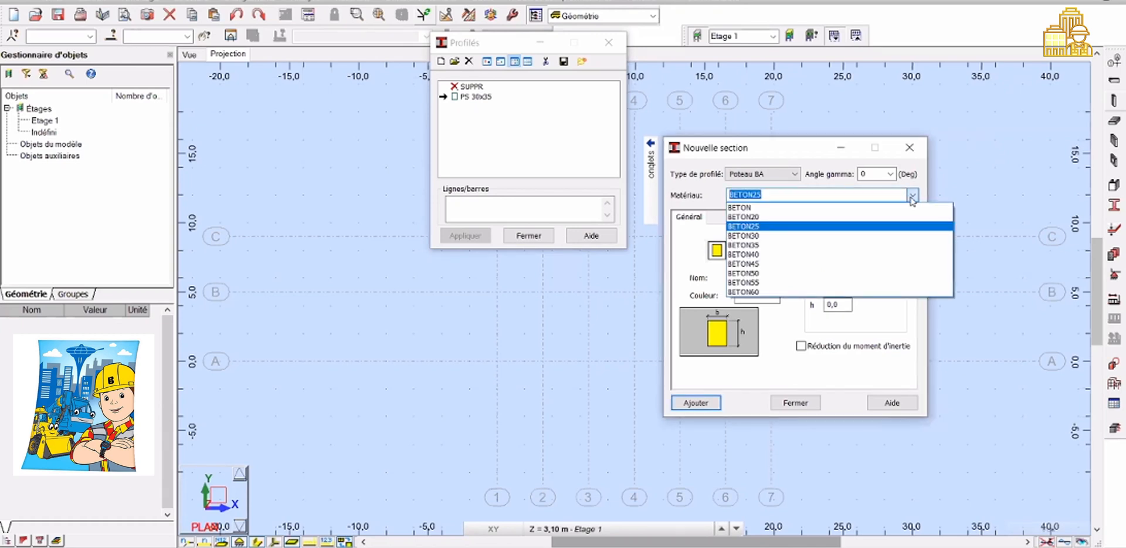
left_click(912, 197)
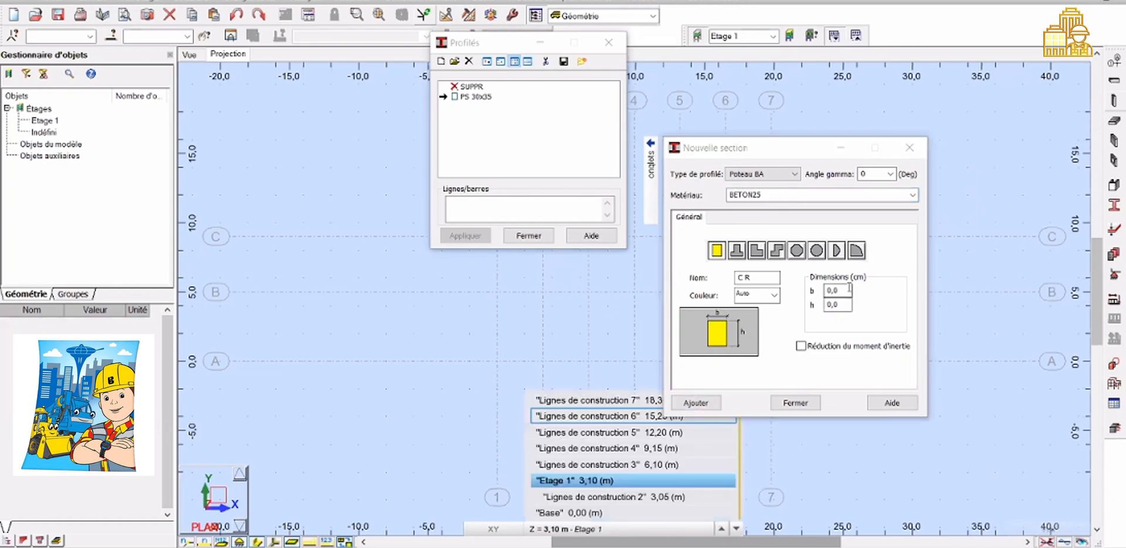
left_click(849, 288)
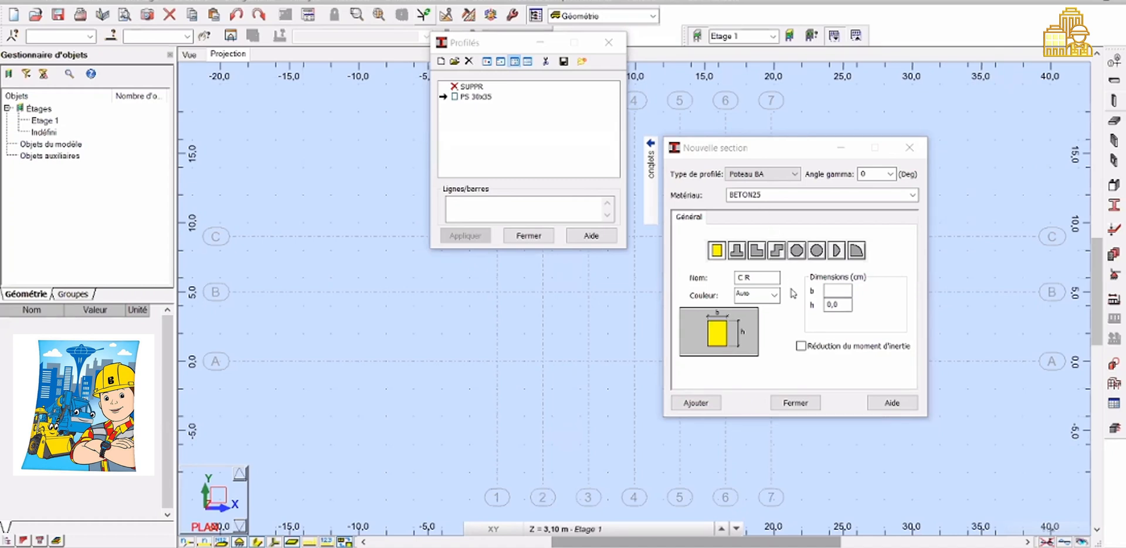
type("40")
left_click(842, 303)
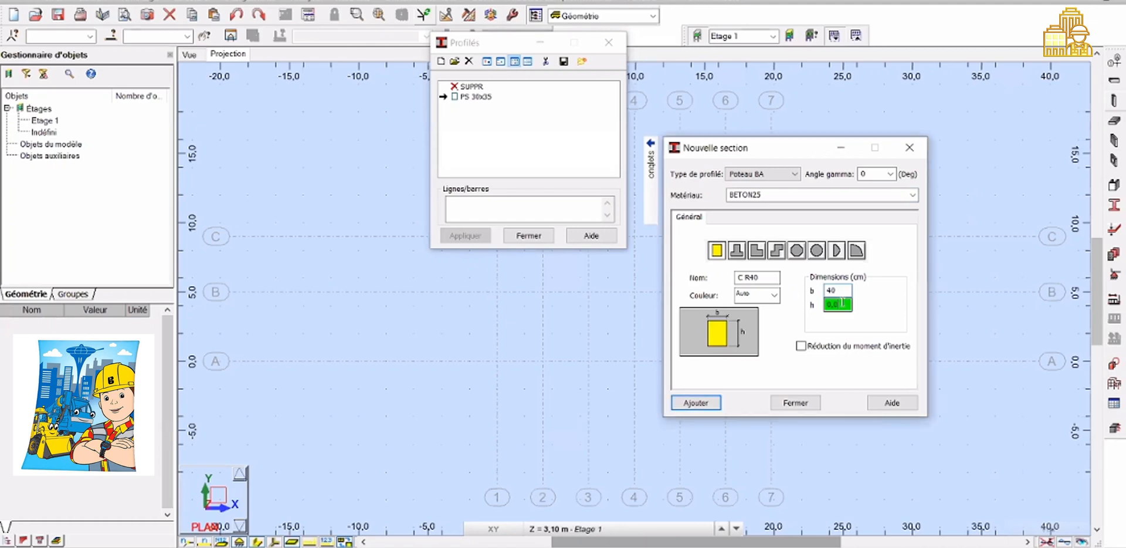
key("BackSpace")
type("30")
left_click(713, 406)
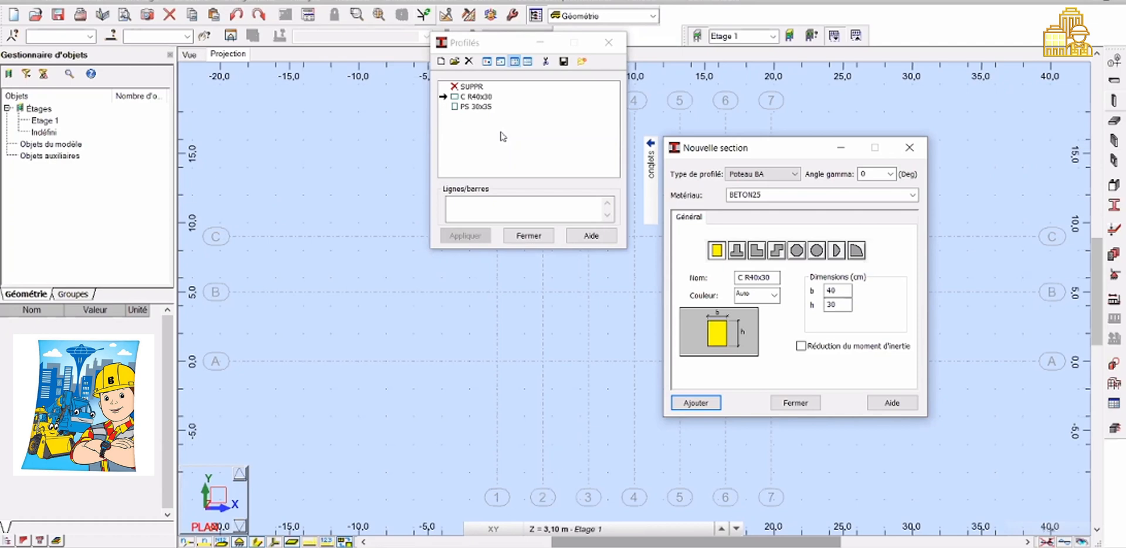
Rename the new column profile in the profiles list to Poteau 40x30
left_click(468, 96)
left_click(468, 96)
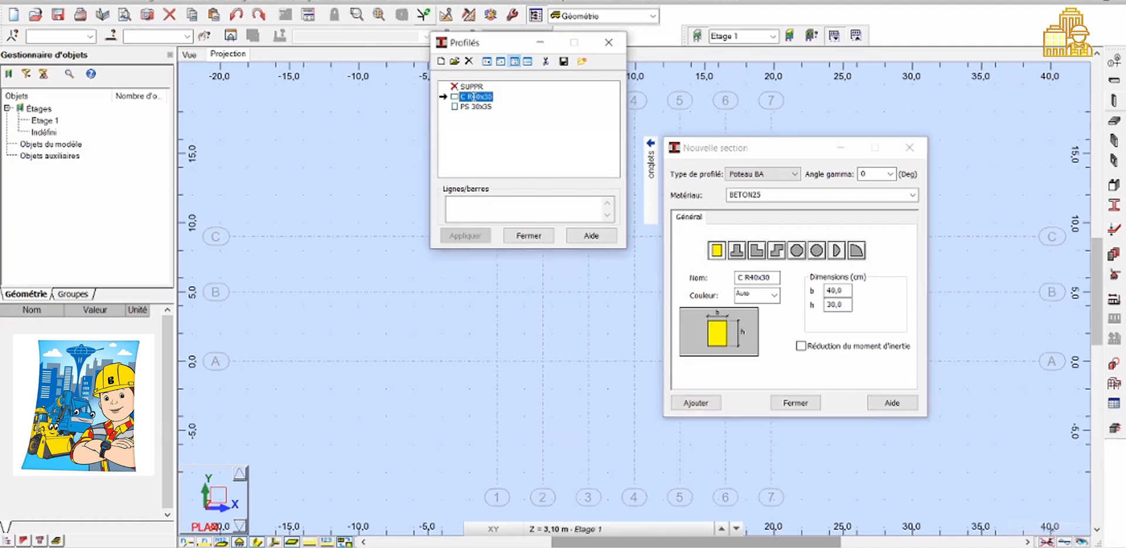
key("BackSpace")
key("BackSpace")
key("BackSpace")
type("Poteau")
key("Return")
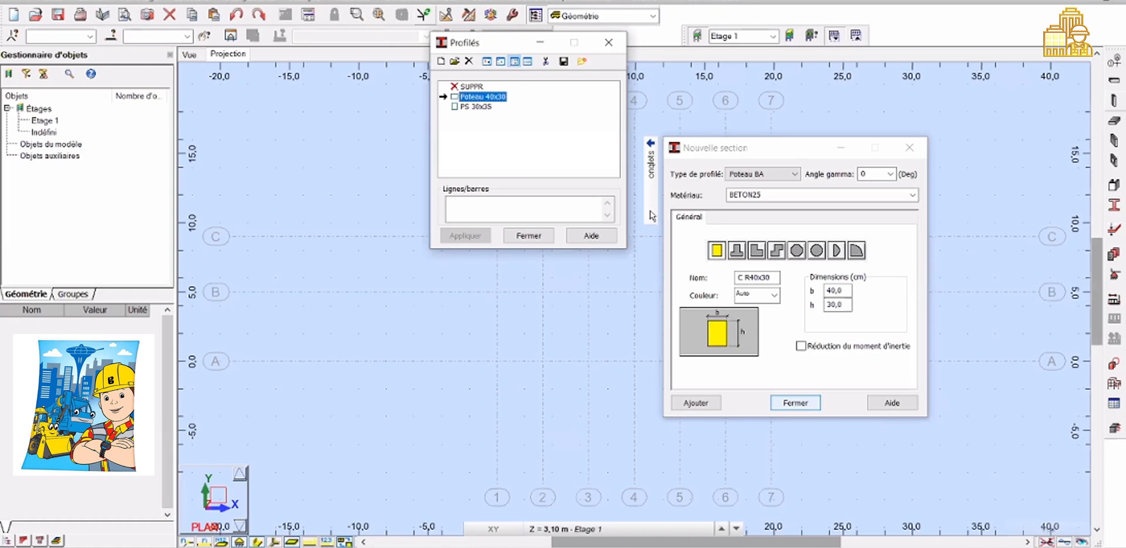
Close the new section dialog and move the profiles dialog aside
left_click(795, 402)
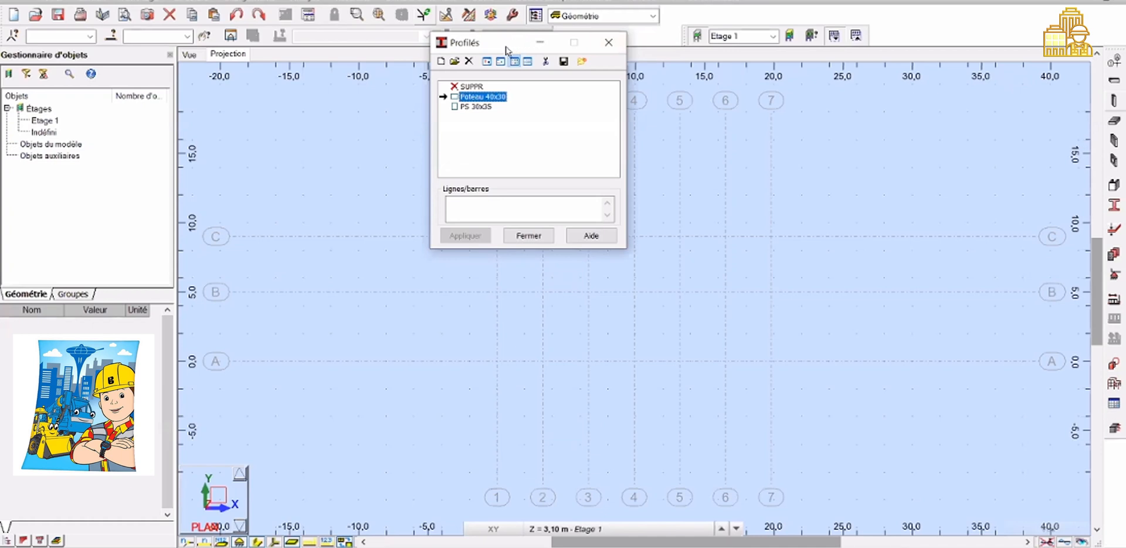
left_click_drag(507, 49, 287, 54)
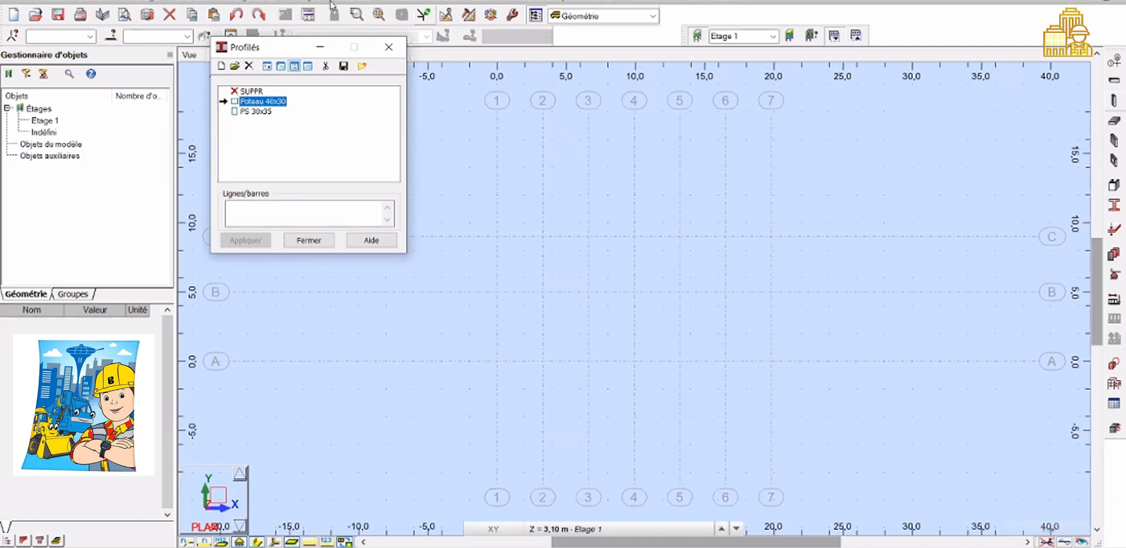
Move the profiles dialog aside and review the Poteau 40x30 and PS 30x35 profiles in its list
left_click_drag(293, 48, 347, 1)
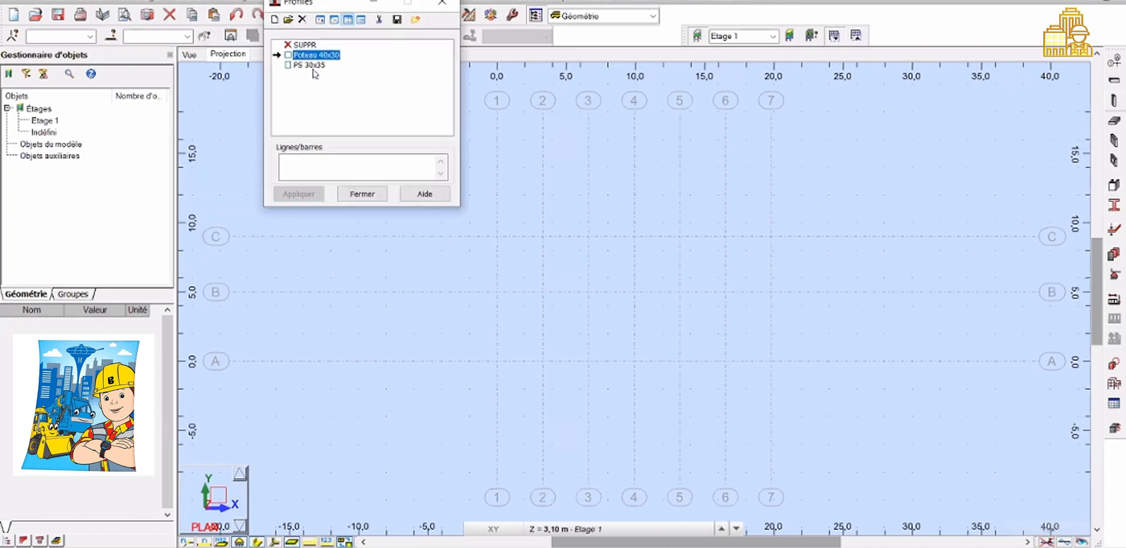
left_click(311, 65)
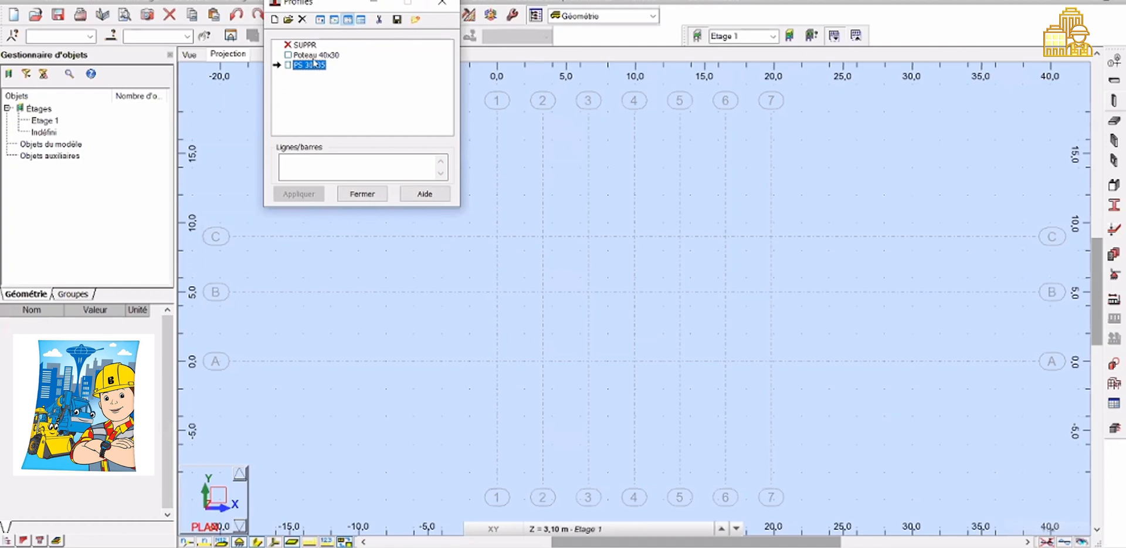
left_click(313, 56)
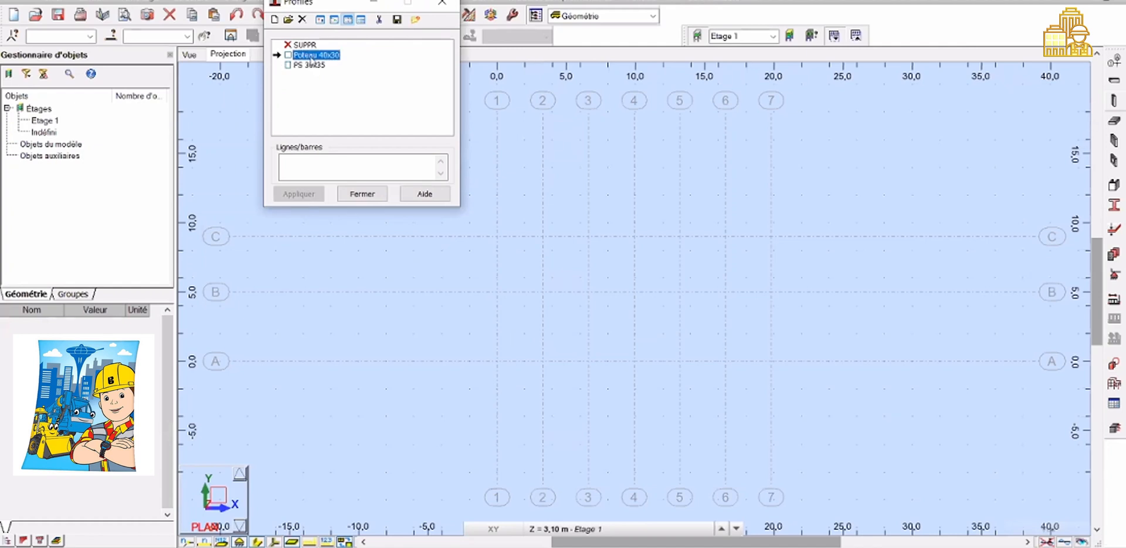
left_click(312, 65)
left_click(310, 56)
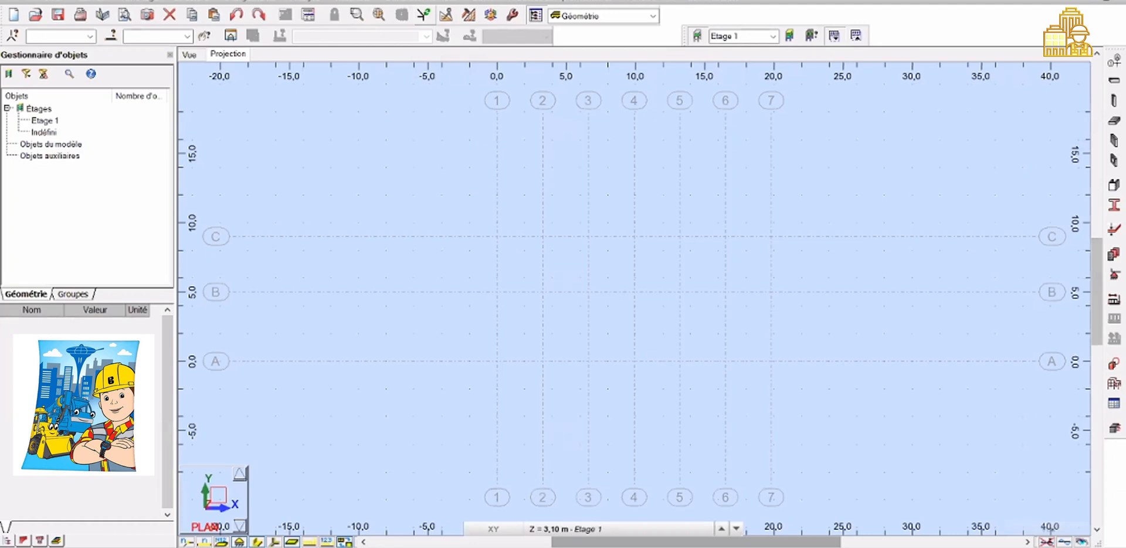
Start the column tool and set the column type to Poteau BA with the Poteau 40x30 section
left_click(1113, 102)
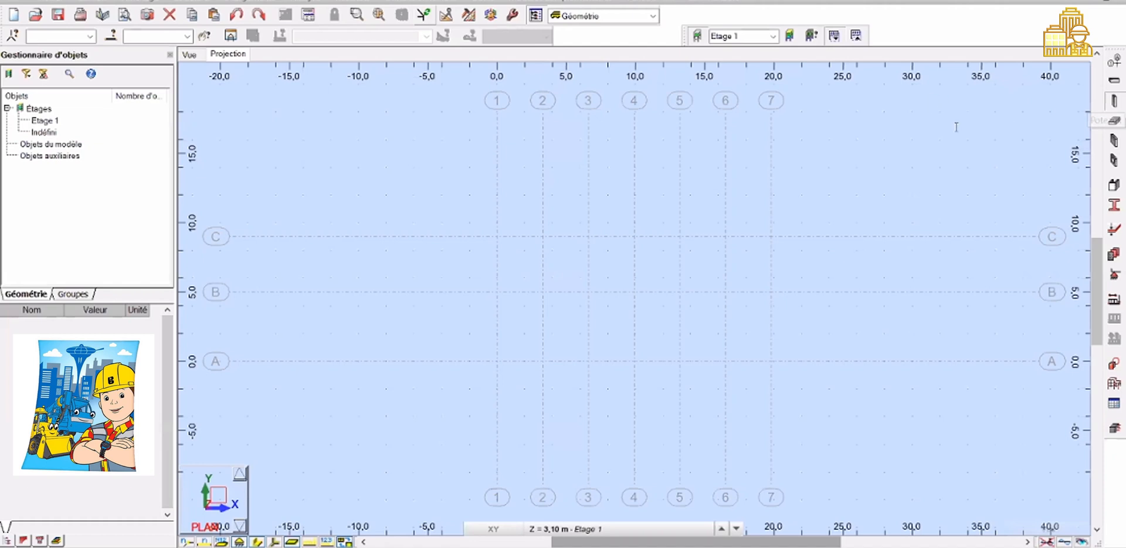
left_click(1008, 136)
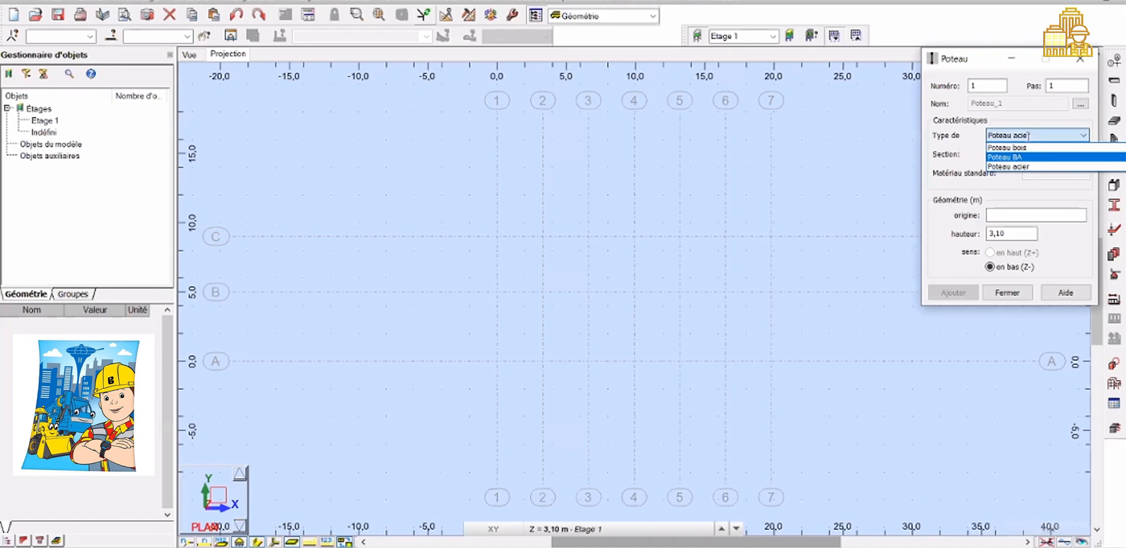
left_click(1028, 137)
left_click(1028, 150)
left_click(1027, 141)
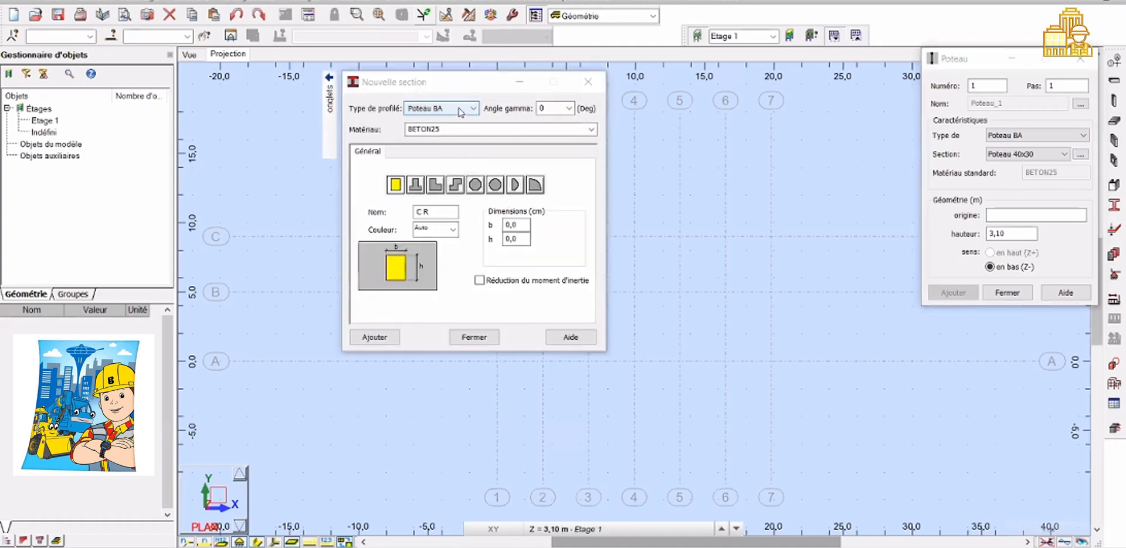
left_click(587, 86)
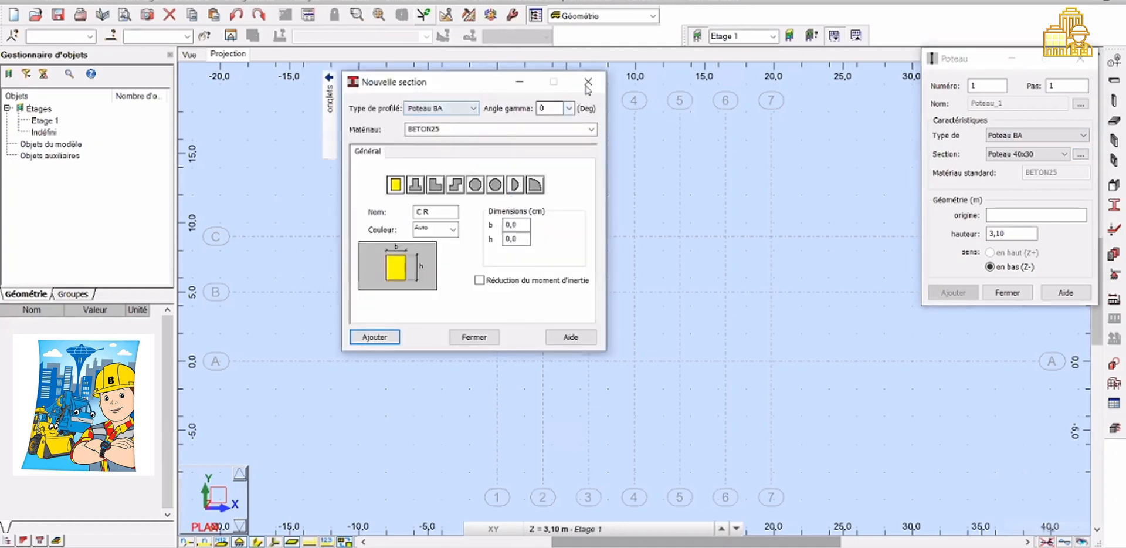
left_click(1114, 206)
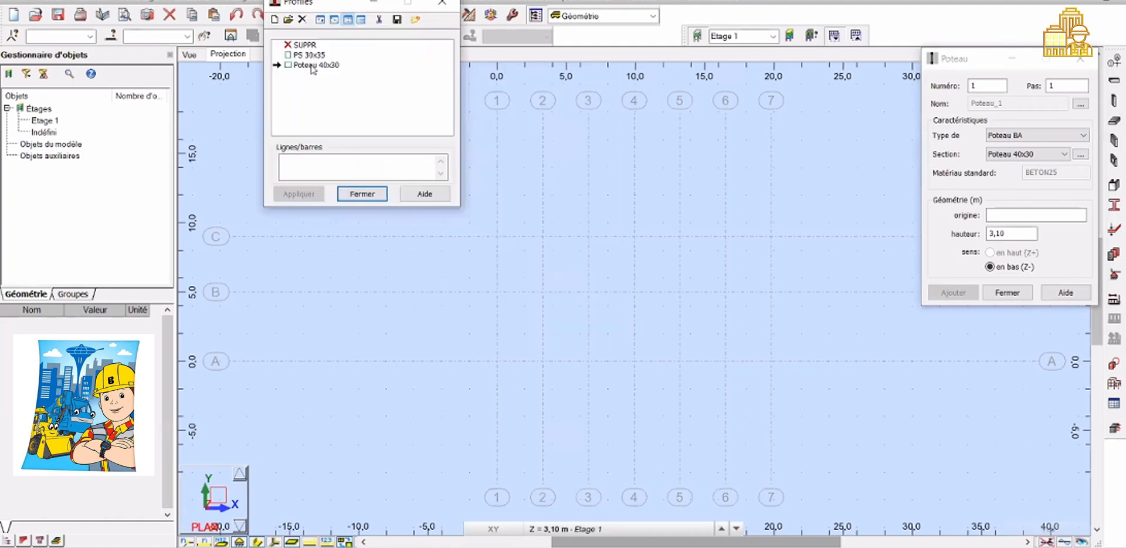
left_click(312, 65)
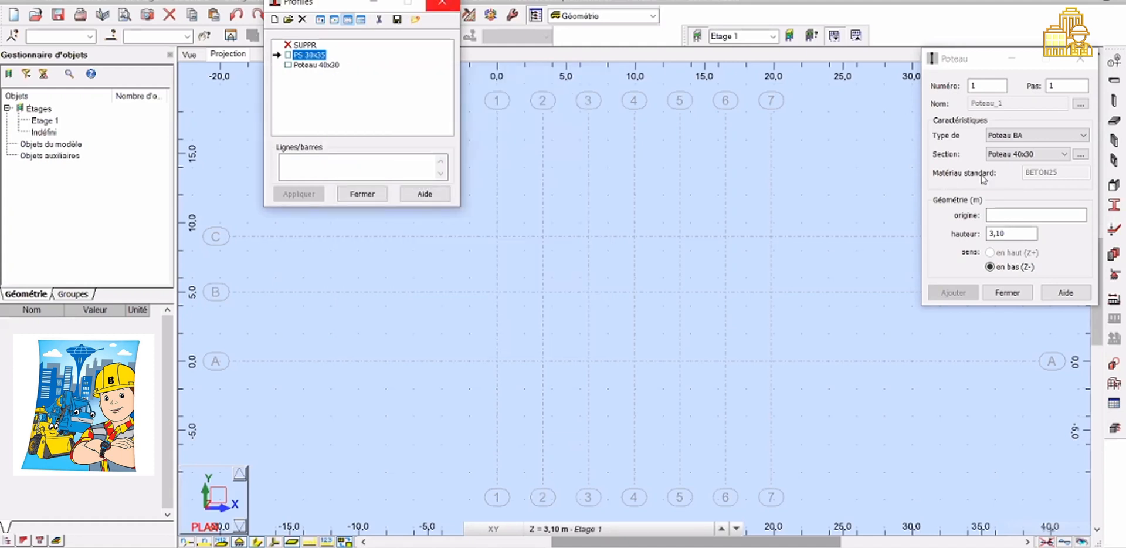
left_click(1028, 155)
left_click(1028, 155)
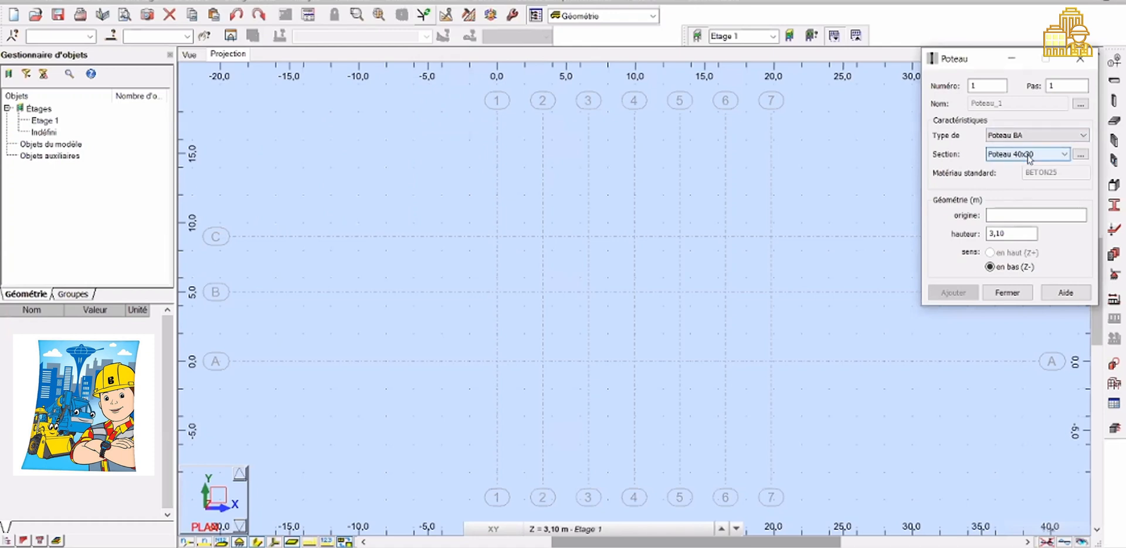
Set the column height to 3,06 m and place columns on grid line 1 at axes C, B and A
left_click(975, 235)
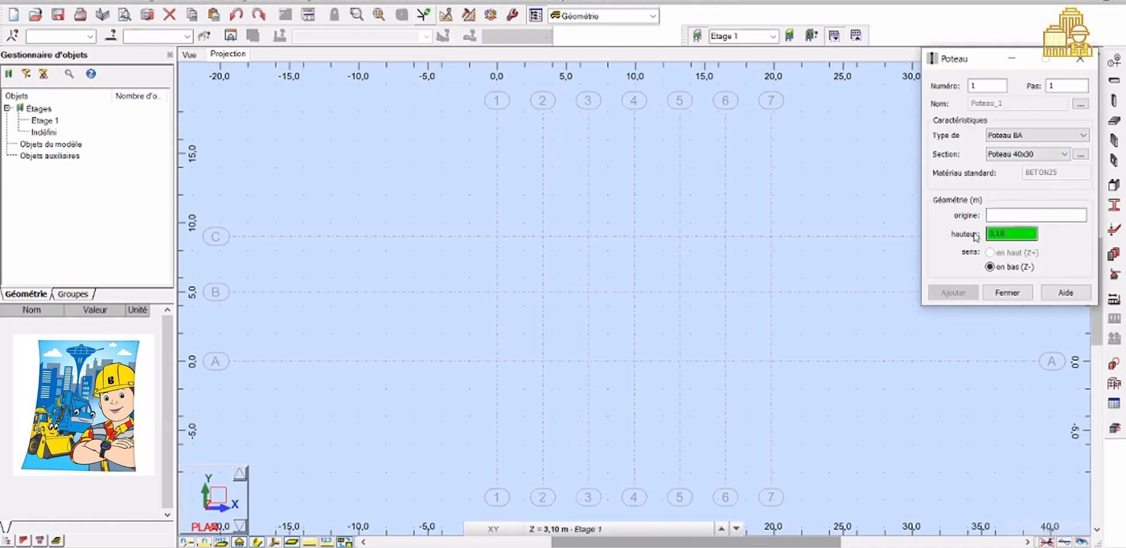
key("BackSpace")
key("BackSpace")
type("00")
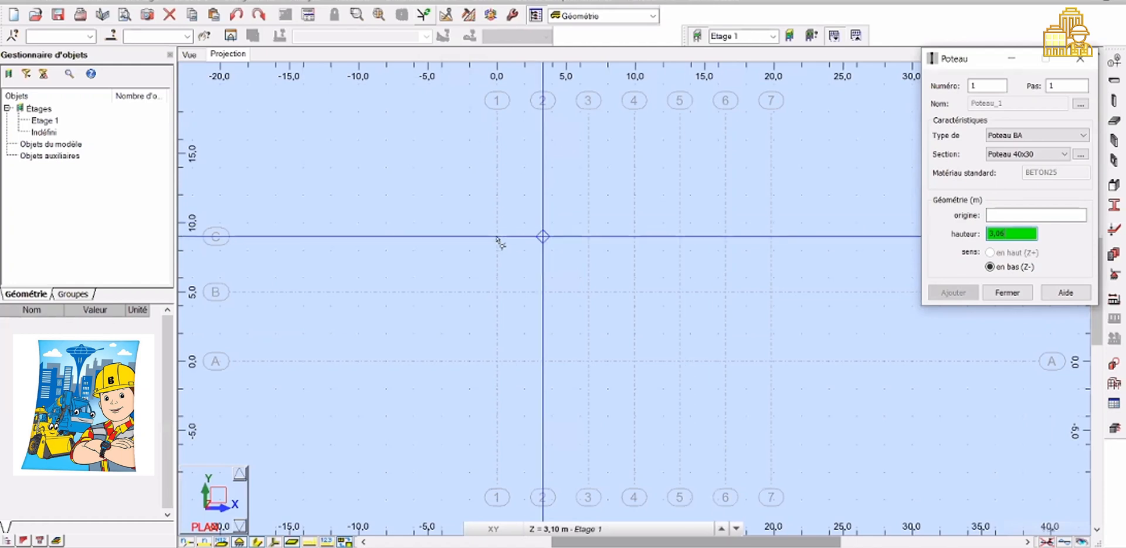
left_click(740, 264)
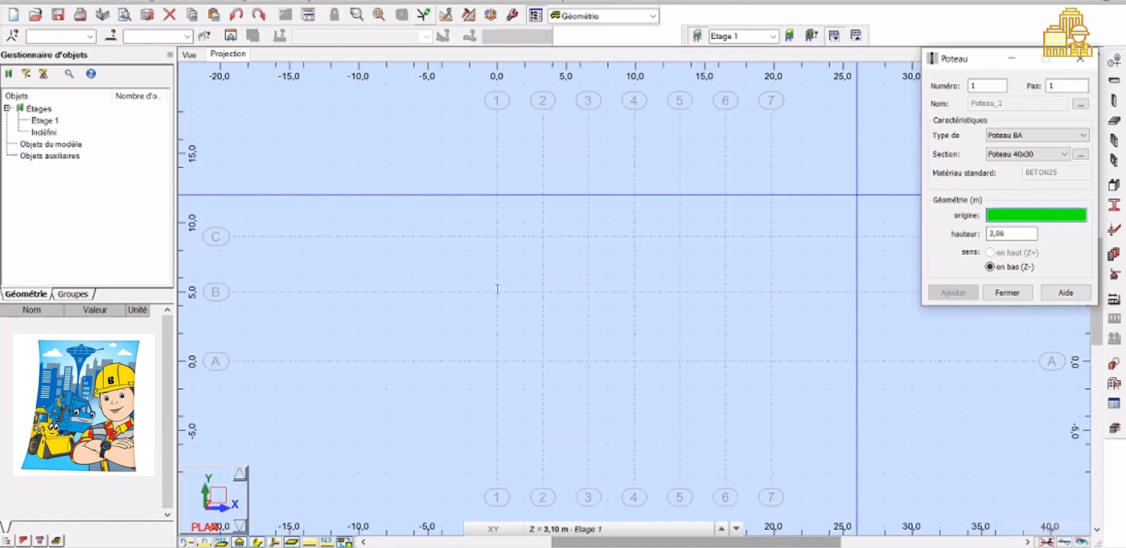
left_click(497, 237)
left_click(497, 291)
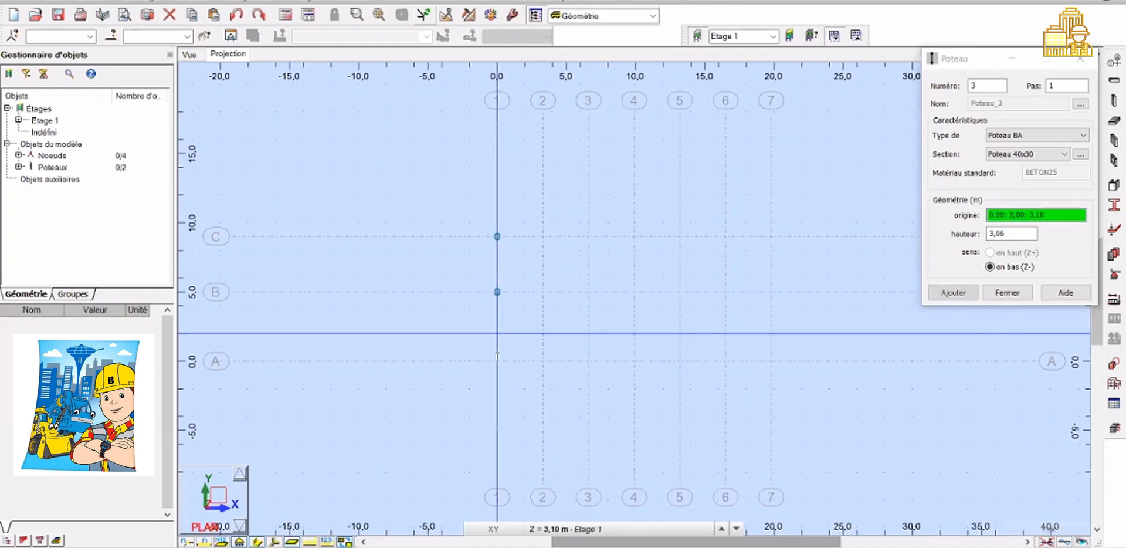
left_click(497, 360)
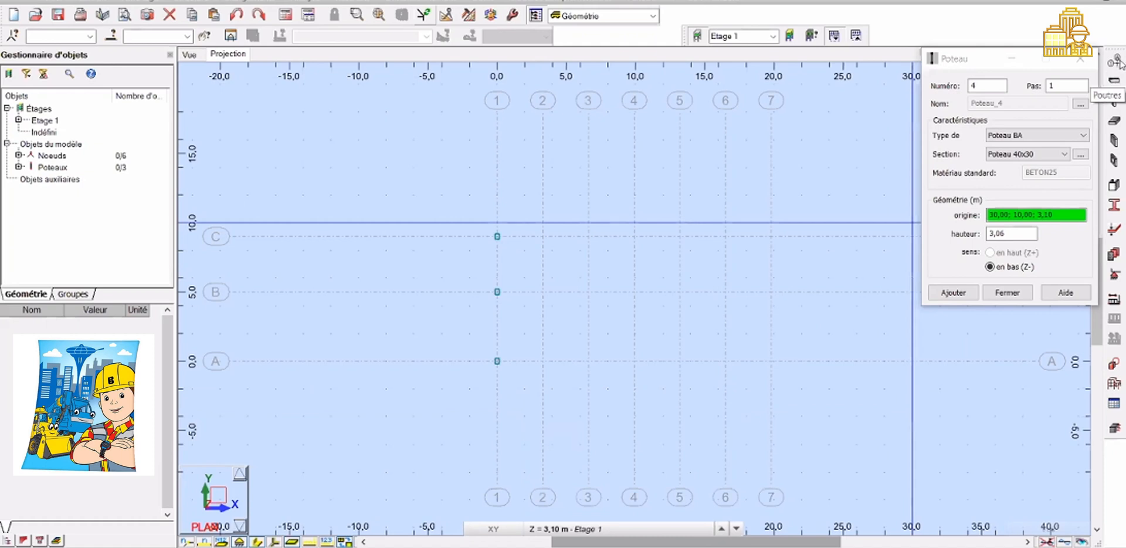
left_click(1115, 61)
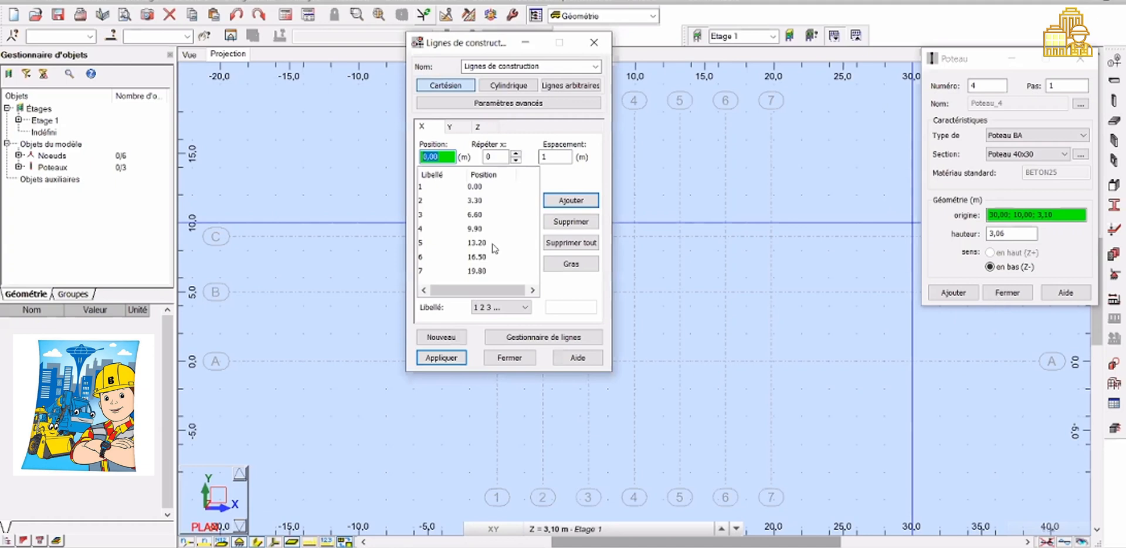
left_click(509, 357)
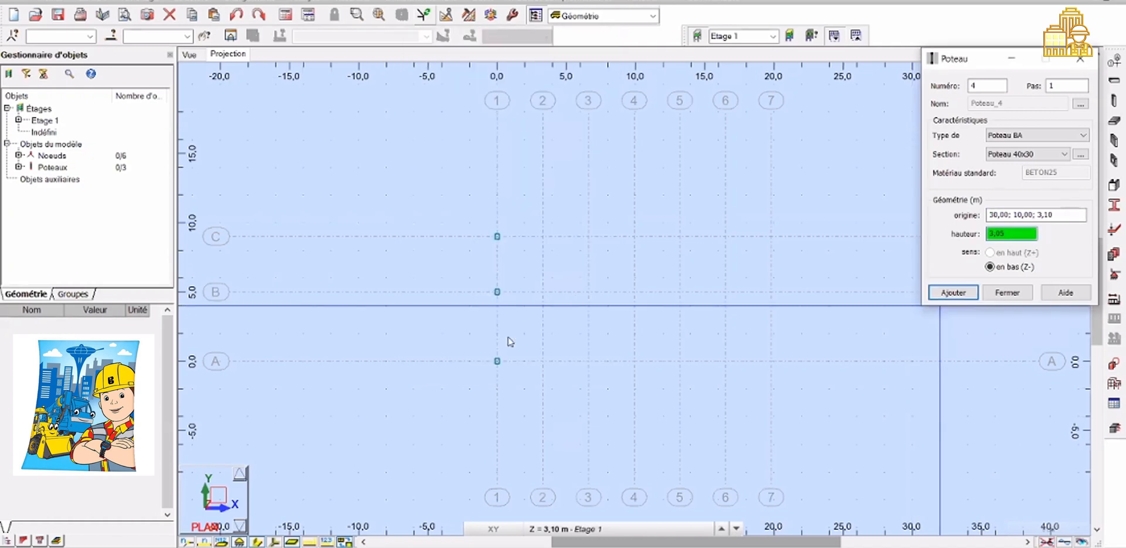
left_click(1006, 292)
Select the three columns on grid line 1 and delete them
left_click_drag(470, 218, 511, 384)
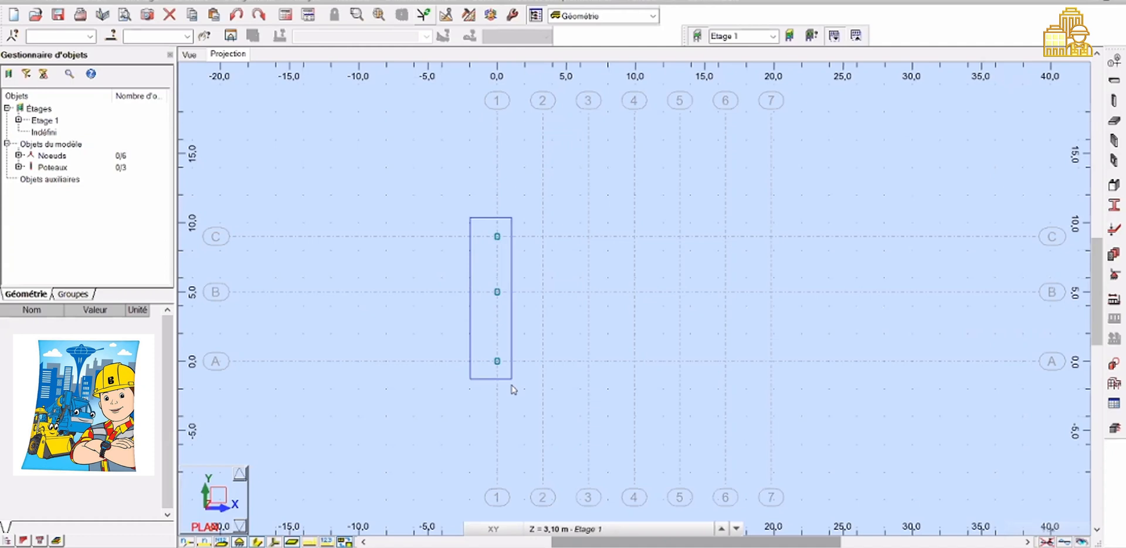
left_click_drag(511, 385, 513, 352)
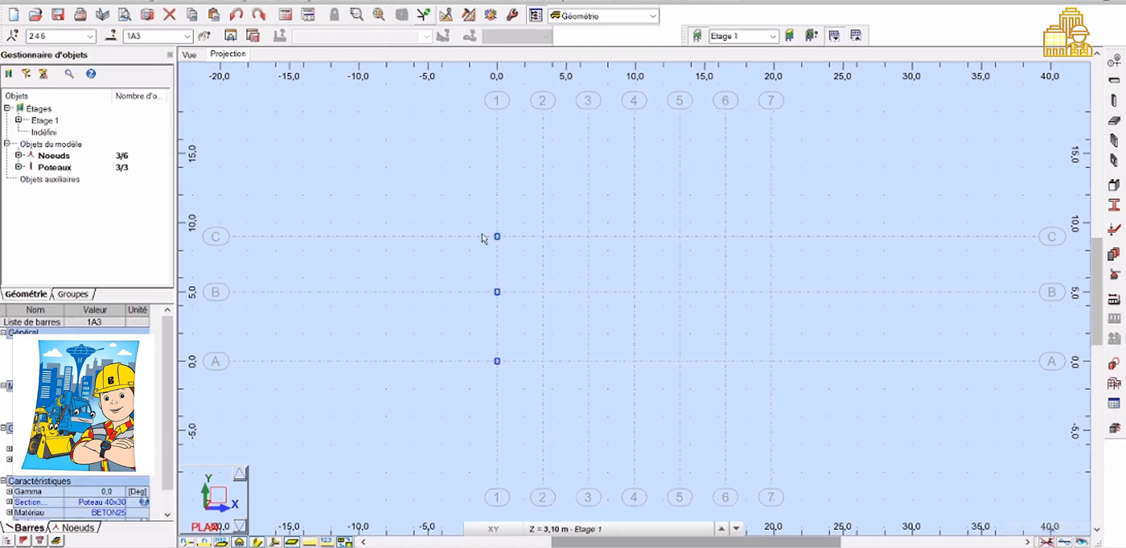
left_click_drag(514, 348, 514, 376)
key("Delete")
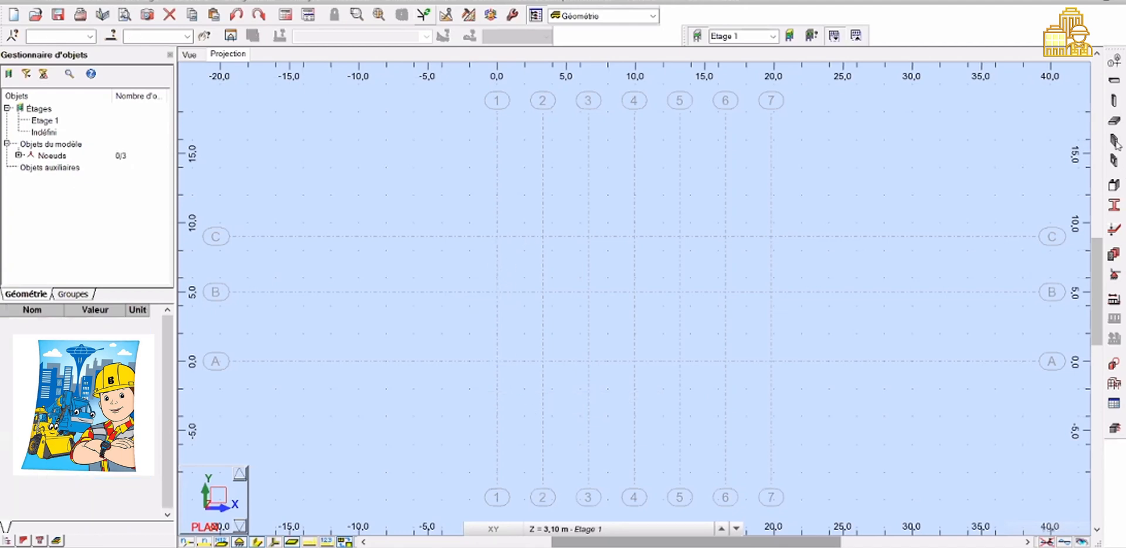
Reopen the column tool and set the working level to Etage 1 at Z = 3,05 m
left_click(1114, 102)
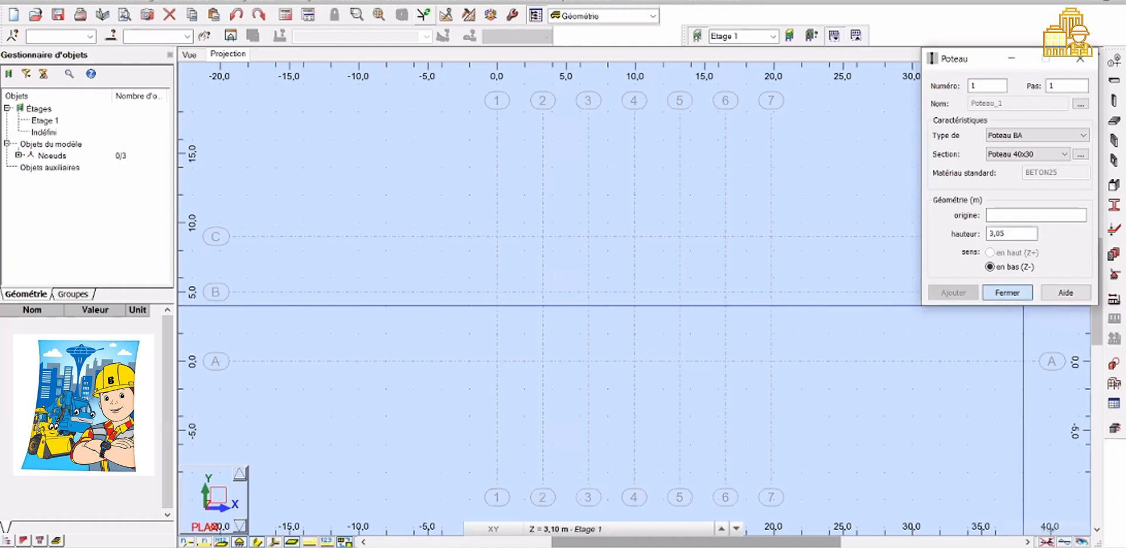
key("Return")
left_click(45, 121)
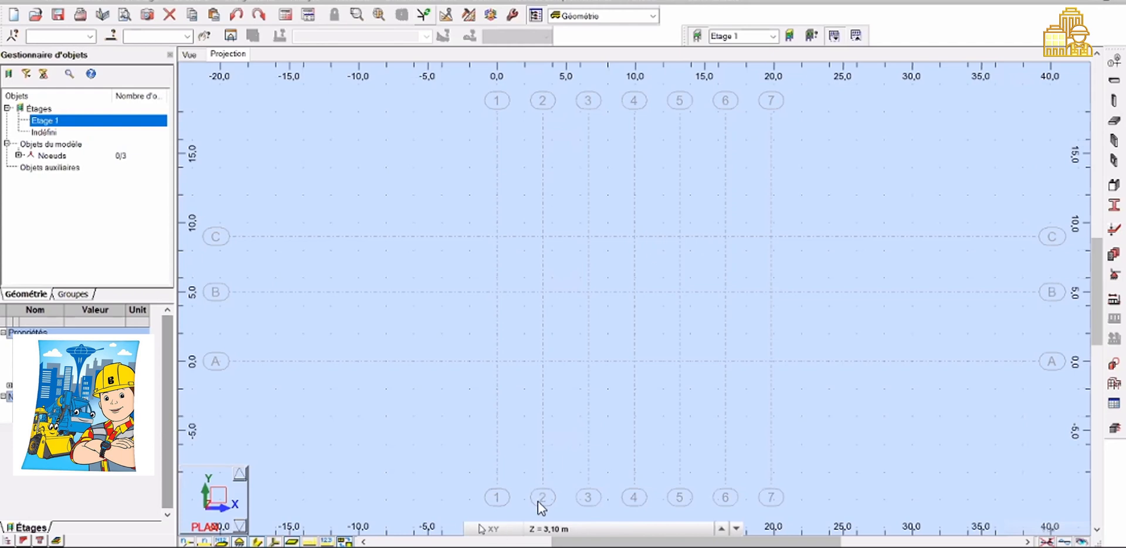
left_click(542, 529)
left_click(597, 497)
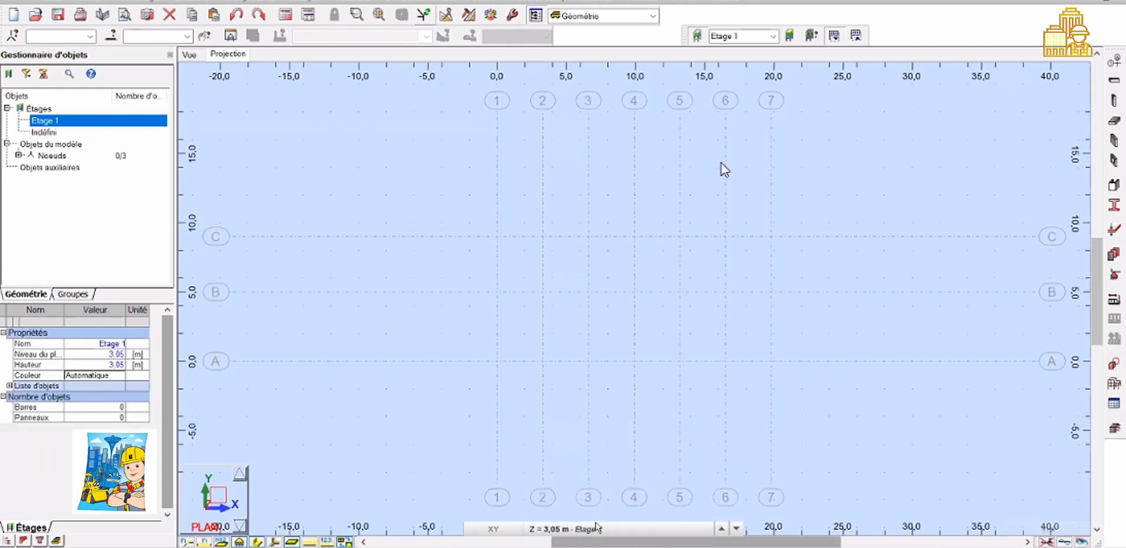
left_click(596, 527)
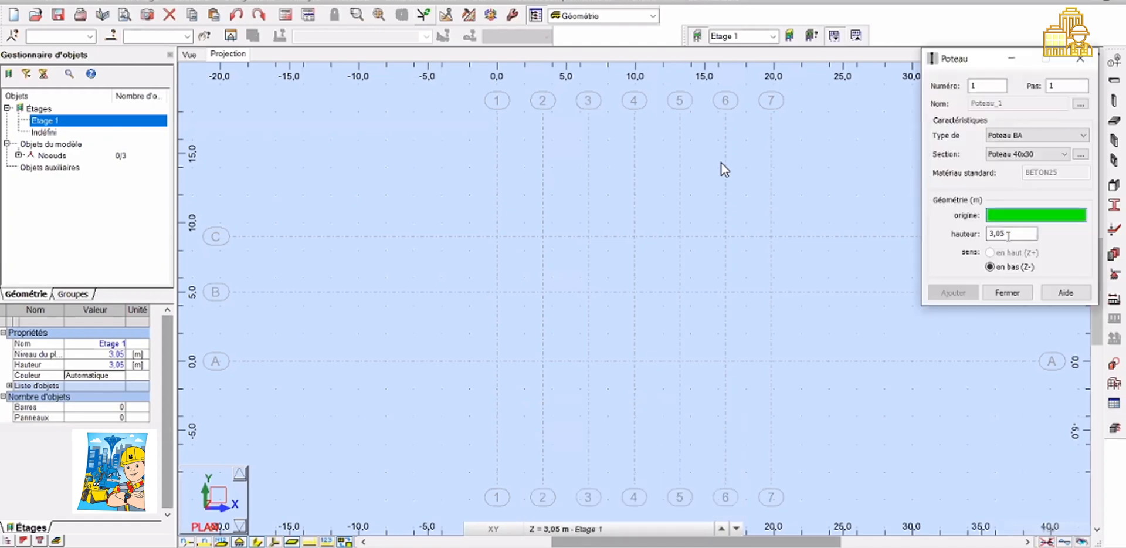
left_click(587, 528)
left_click(586, 498)
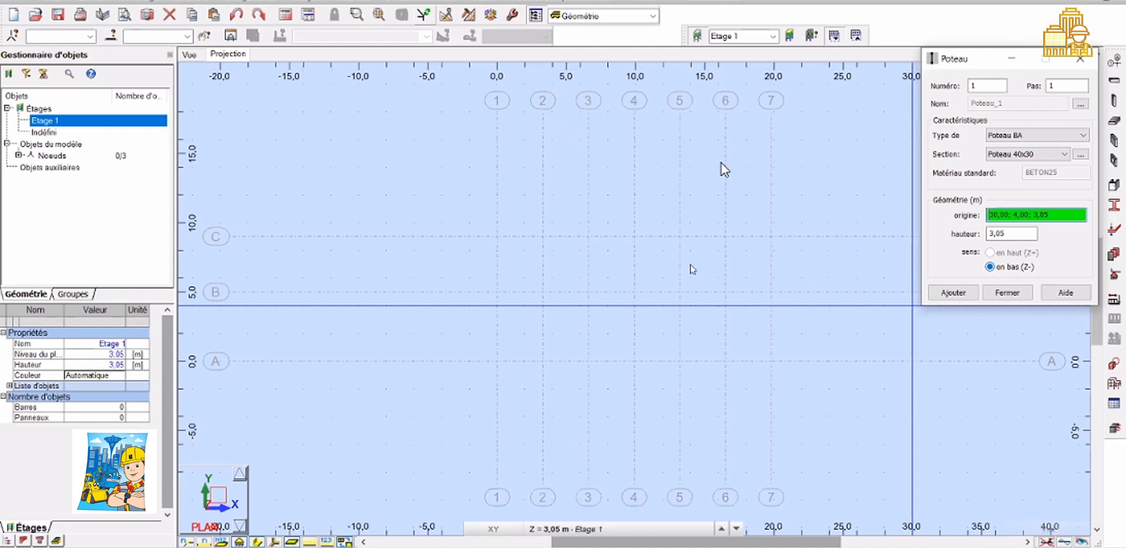
Place columns on grid line 1 at axes C, B and A, and check them in the 3D view
left_click(497, 237)
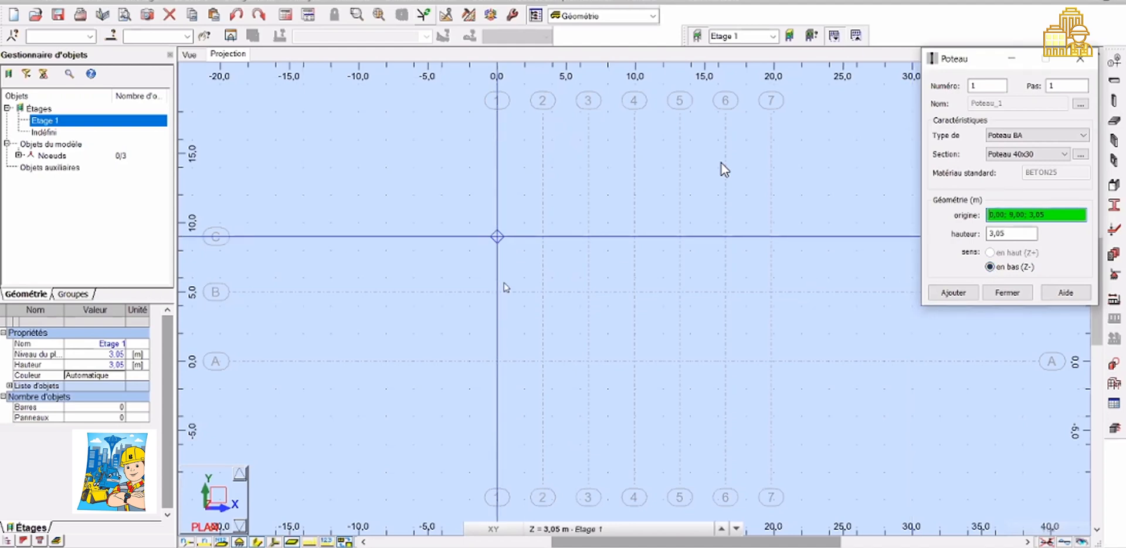
left_click(498, 292)
left_click(497, 361)
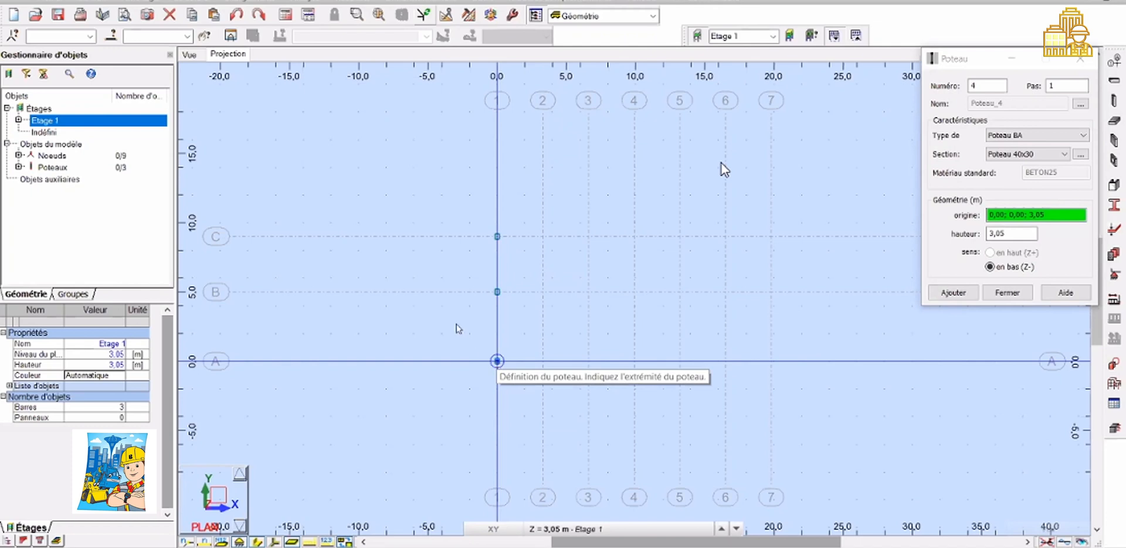
left_click(198, 55)
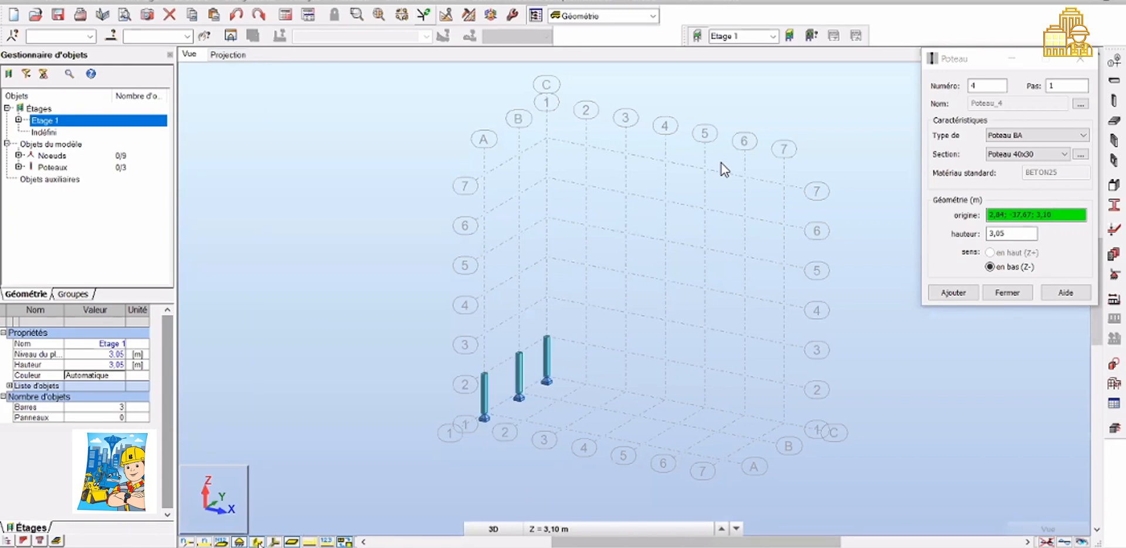
left_click(258, 541)
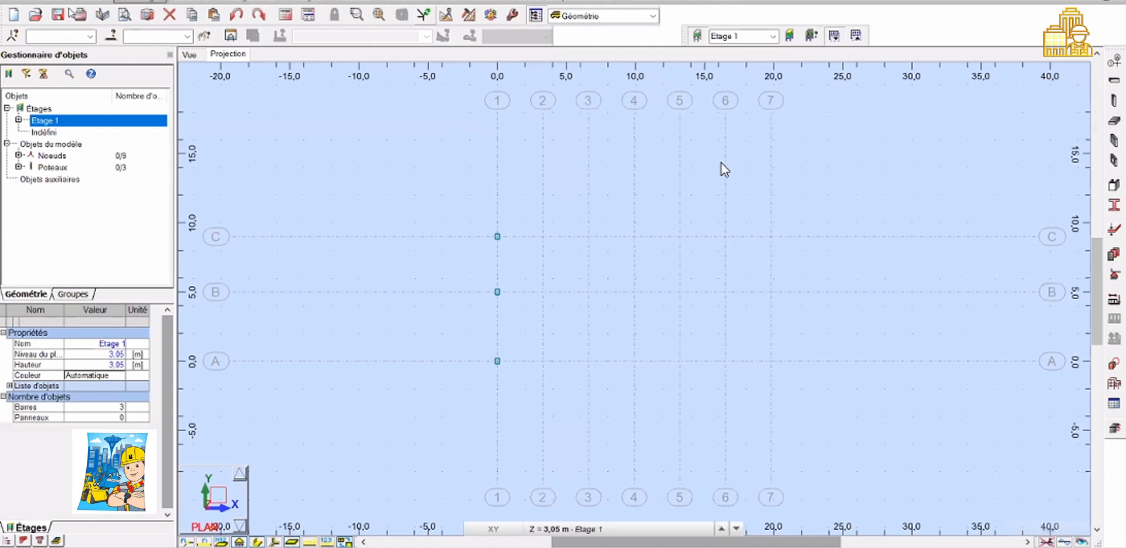
Copy the three columns by translation with vector 3,30; 0,00; 0,00 and 6 repetitions
left_click(88, 2)
mouse_move(170, 181)
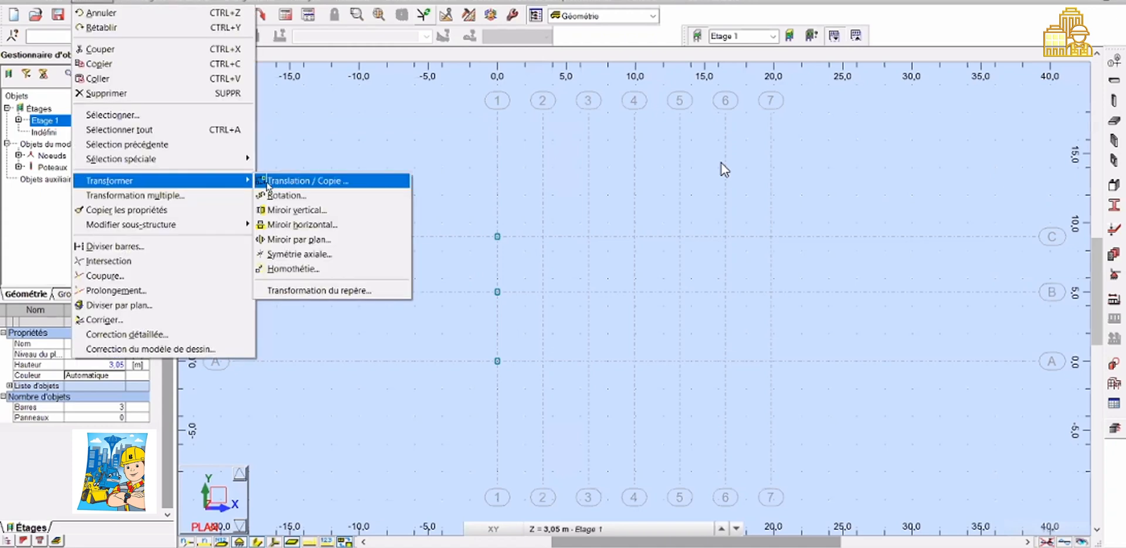
left_click(268, 183)
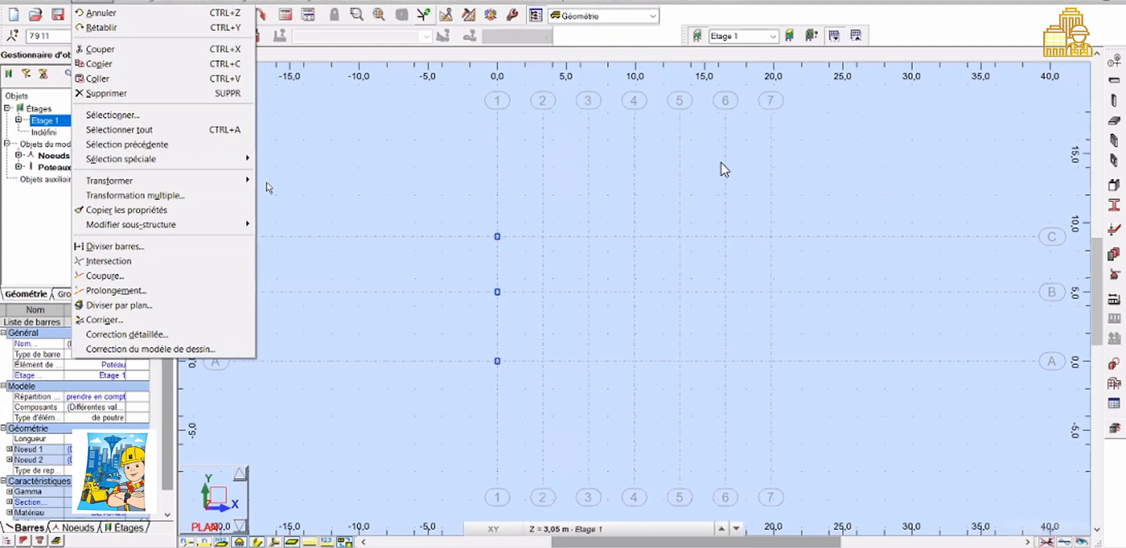
left_click(267, 183)
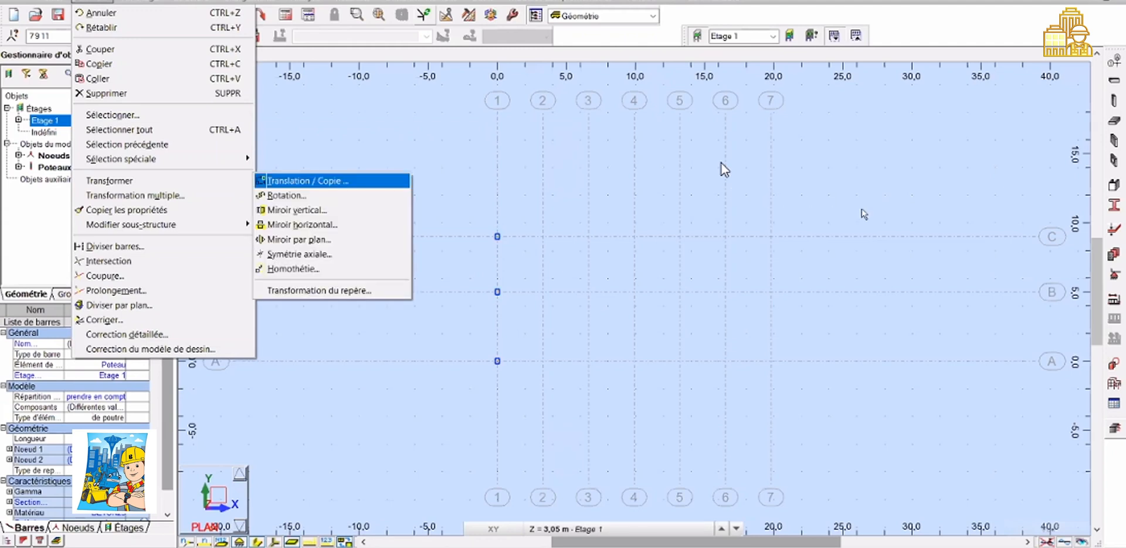
key("Return")
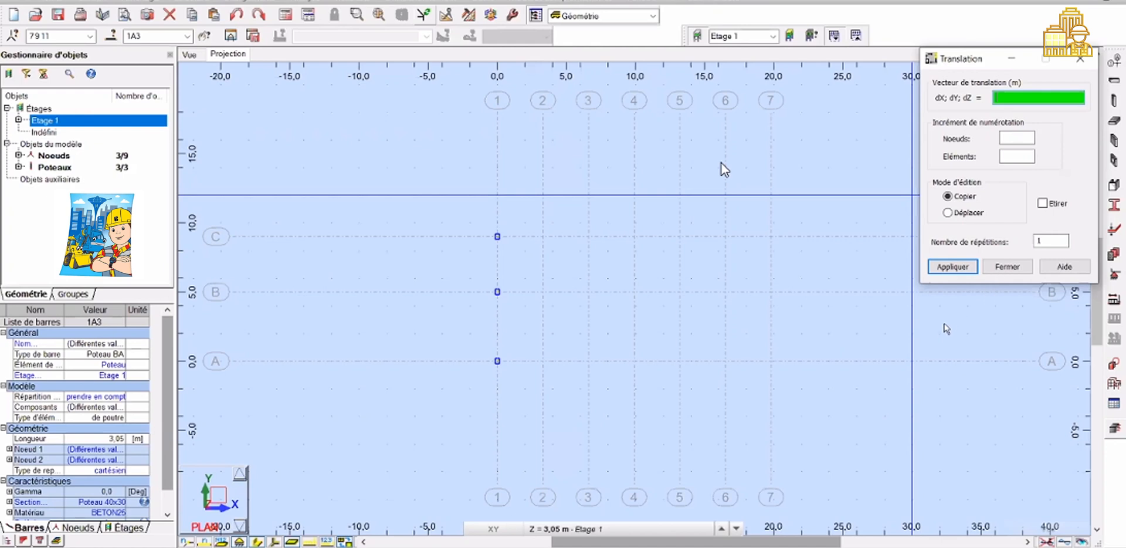
type("6")
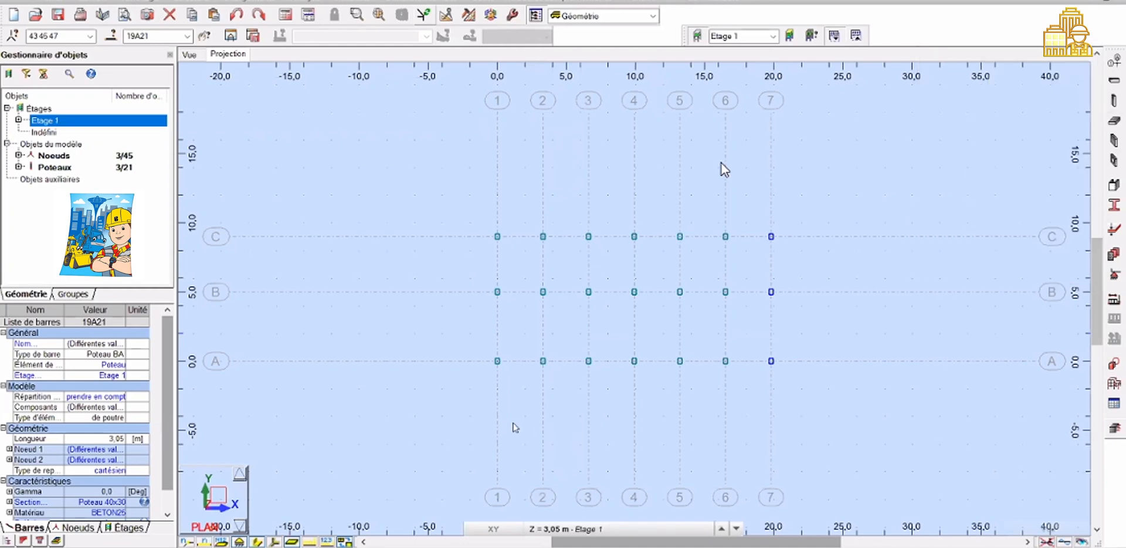
Draw PS 30x35 concrete beams on grid line 1 at Etage 1, from axis C to B and from B to A
left_click(491, 417)
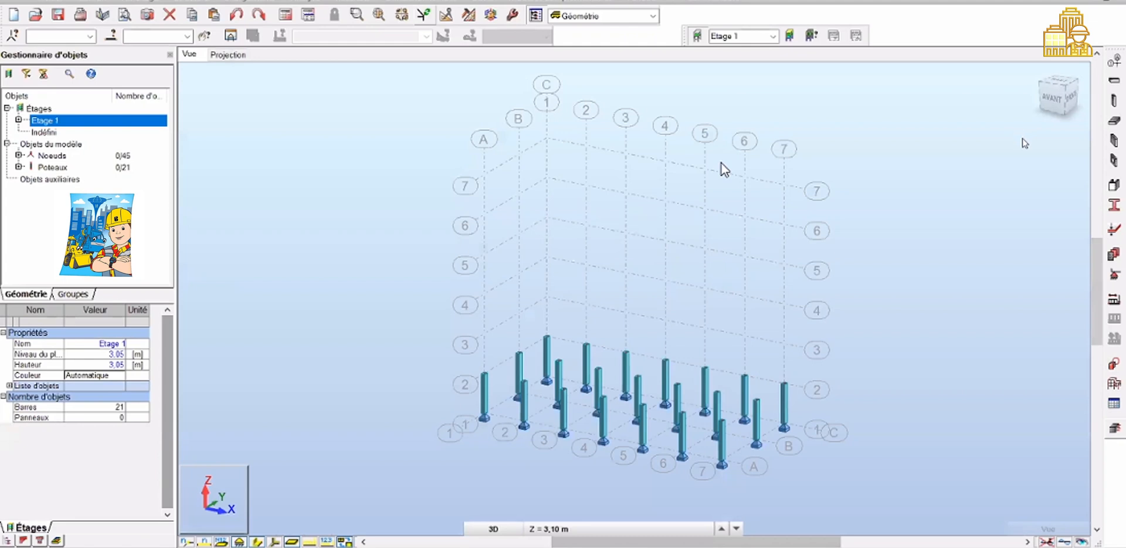
key("ctrl+alt+2")
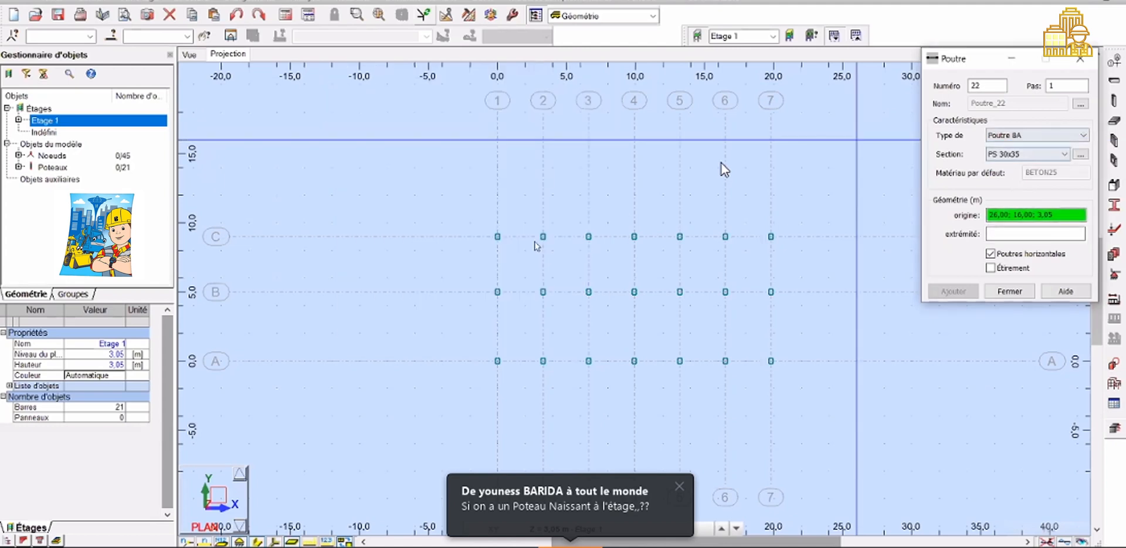
left_click(497, 238)
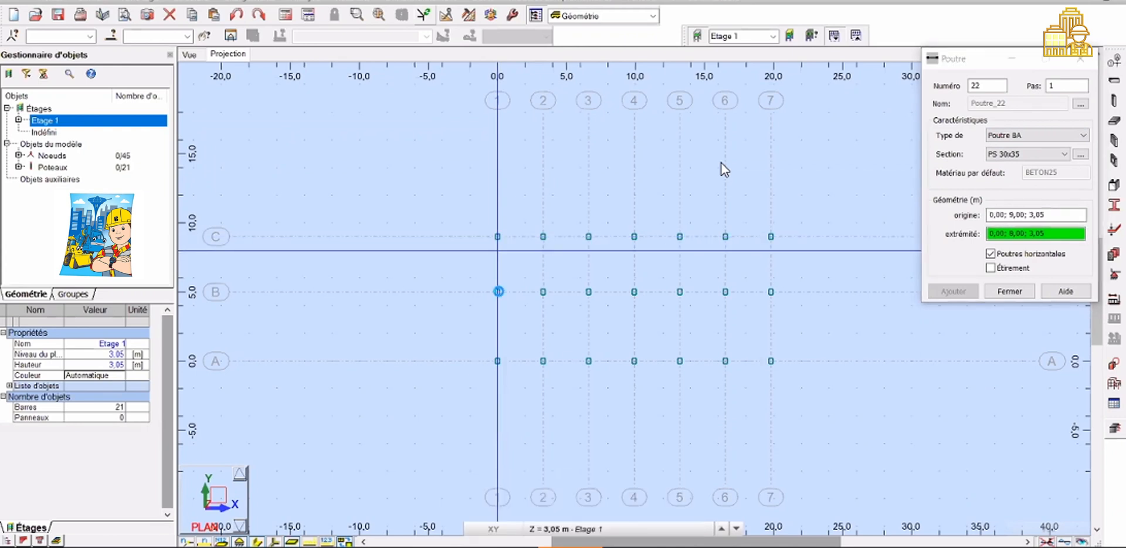
left_click(499, 292)
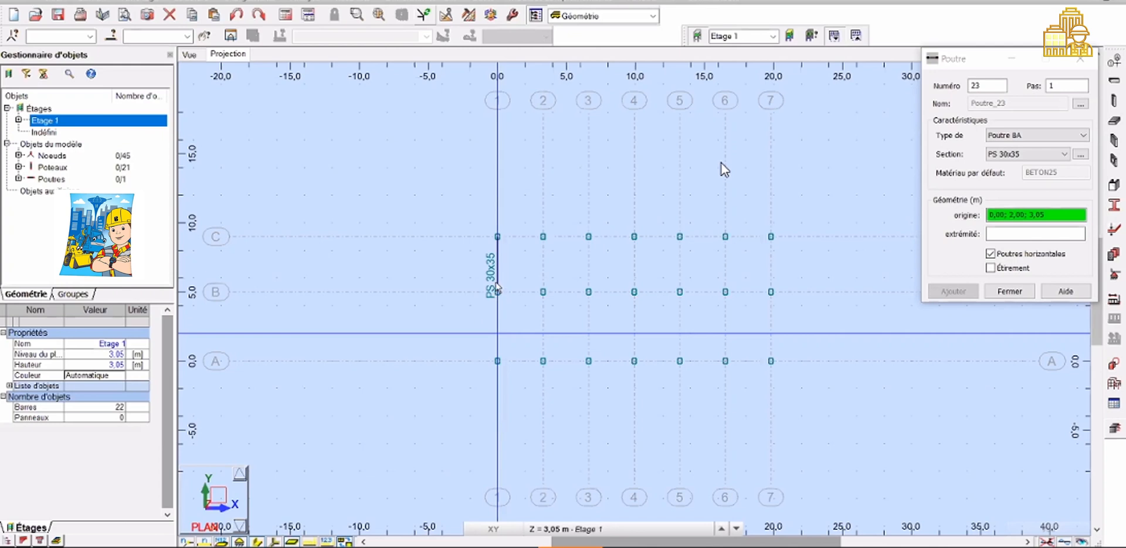
left_click(492, 351)
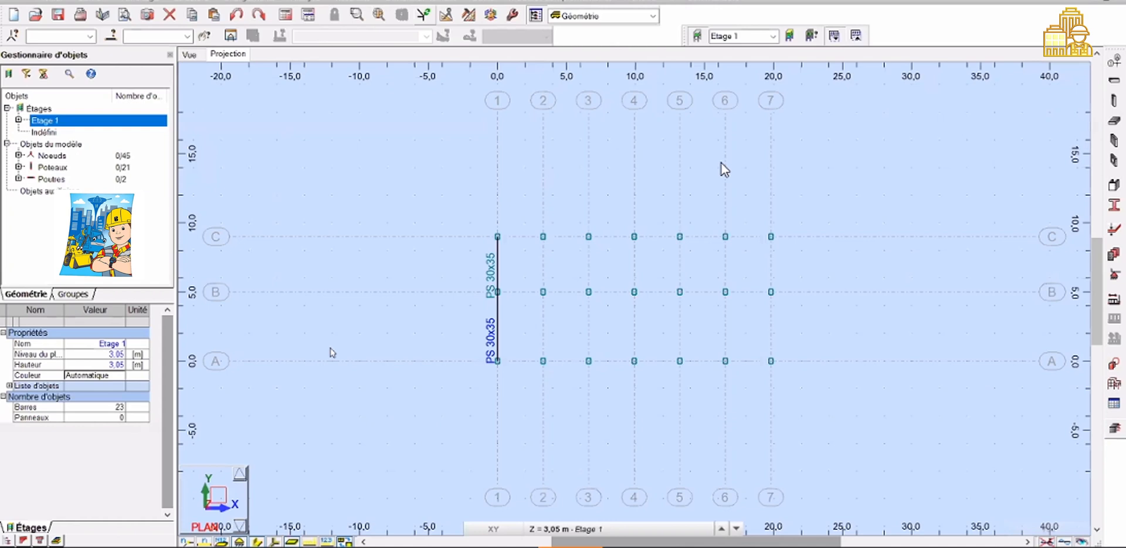
Turn off the bar section labels in the display attributes
right_click(276, 455)
left_click(308, 344)
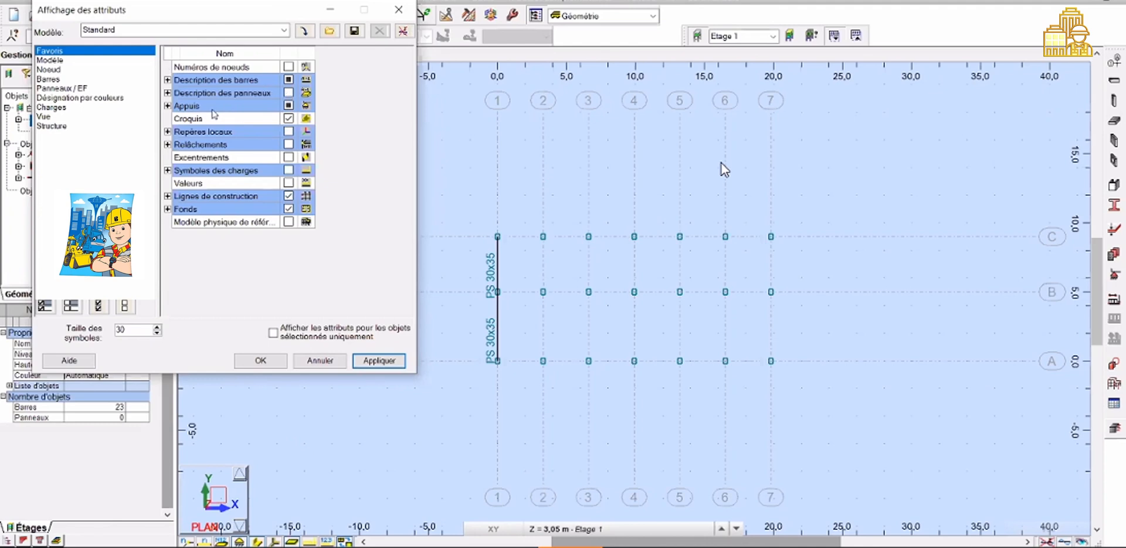
left_click(201, 83)
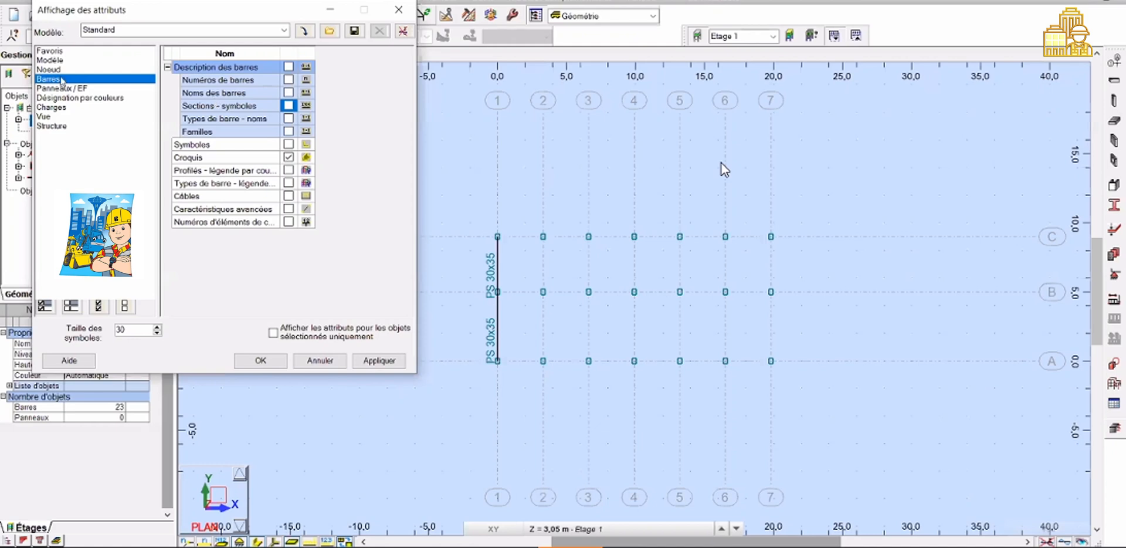
key("Return")
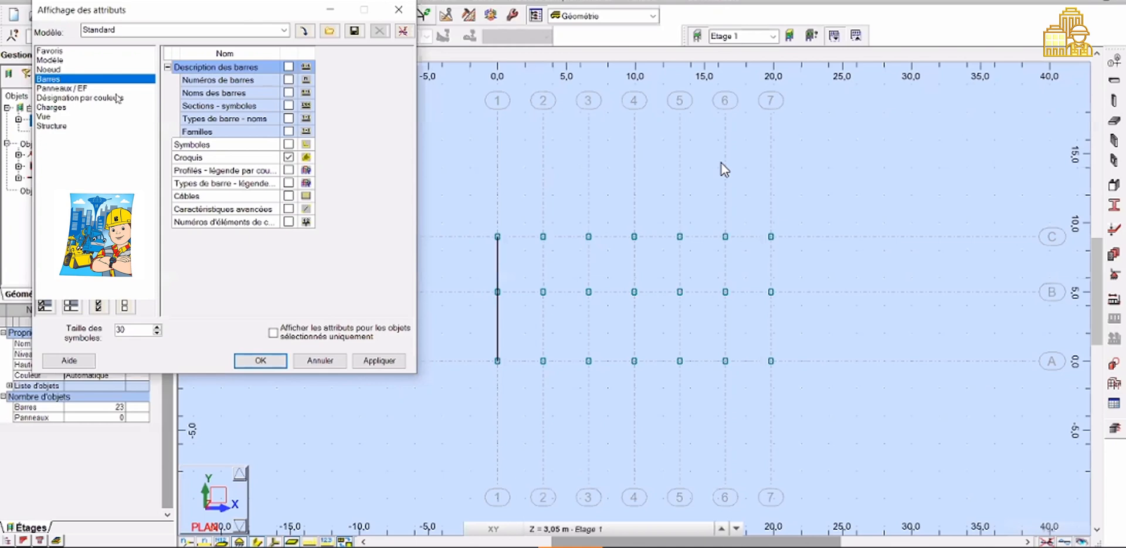
left_click(533, 294)
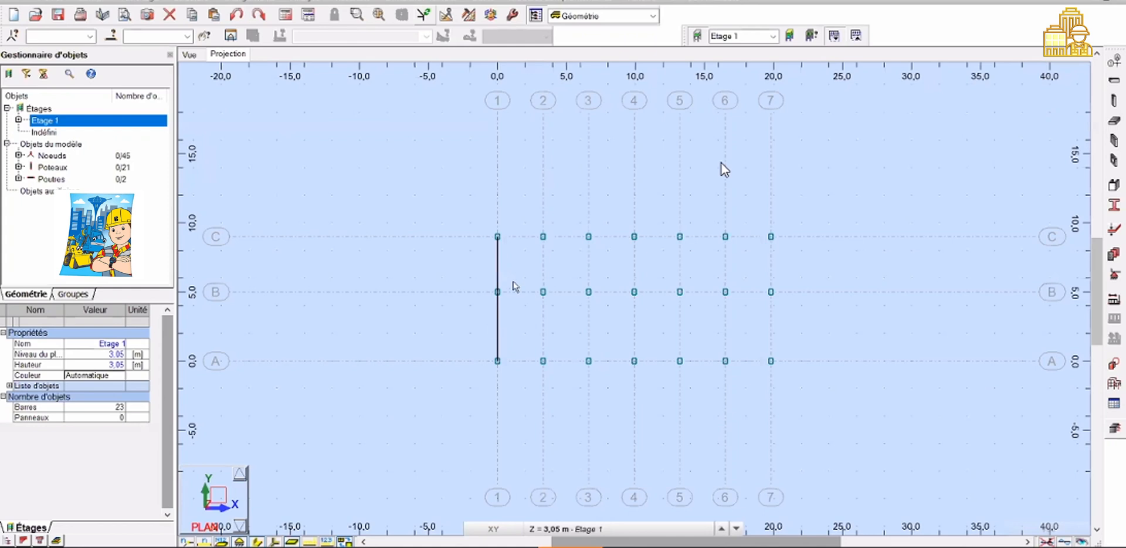
Select the two beams and copy them by translation with vector 3,30; 0,00; 0,00 and 6 repetitions
left_click(58, 180)
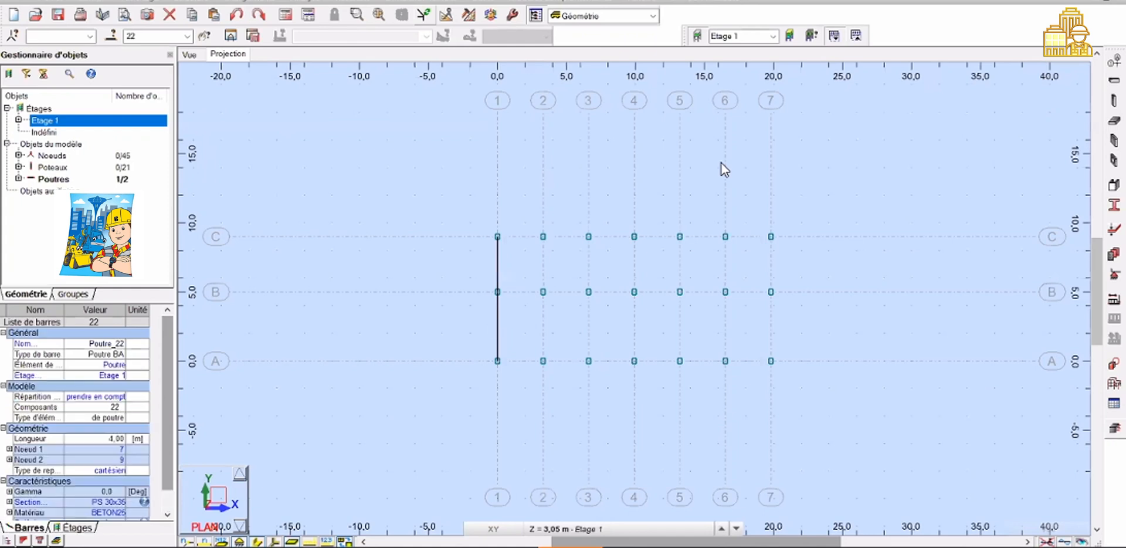
left_click(59, 181)
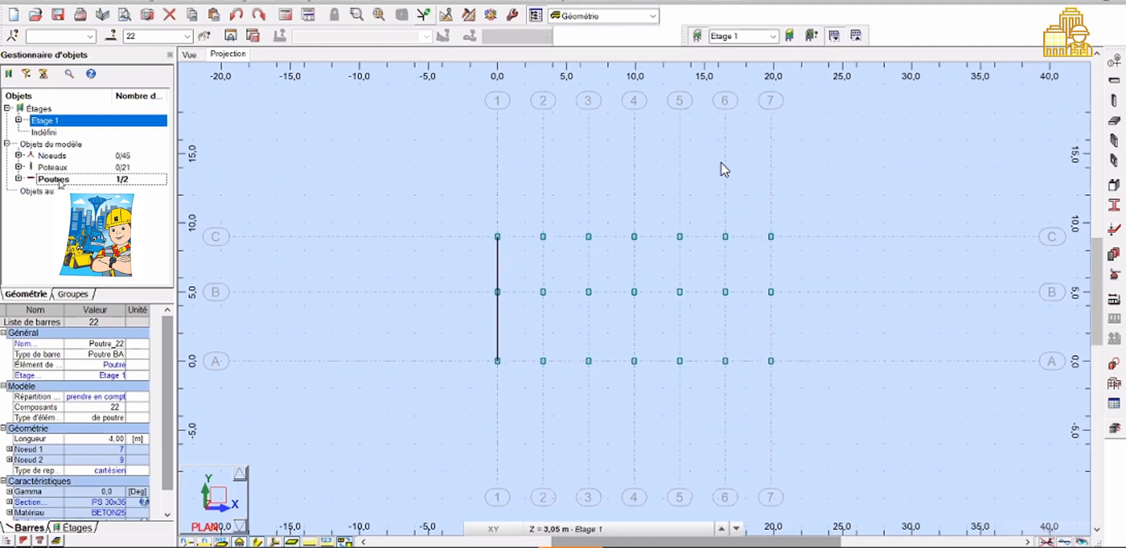
double_click(60, 182)
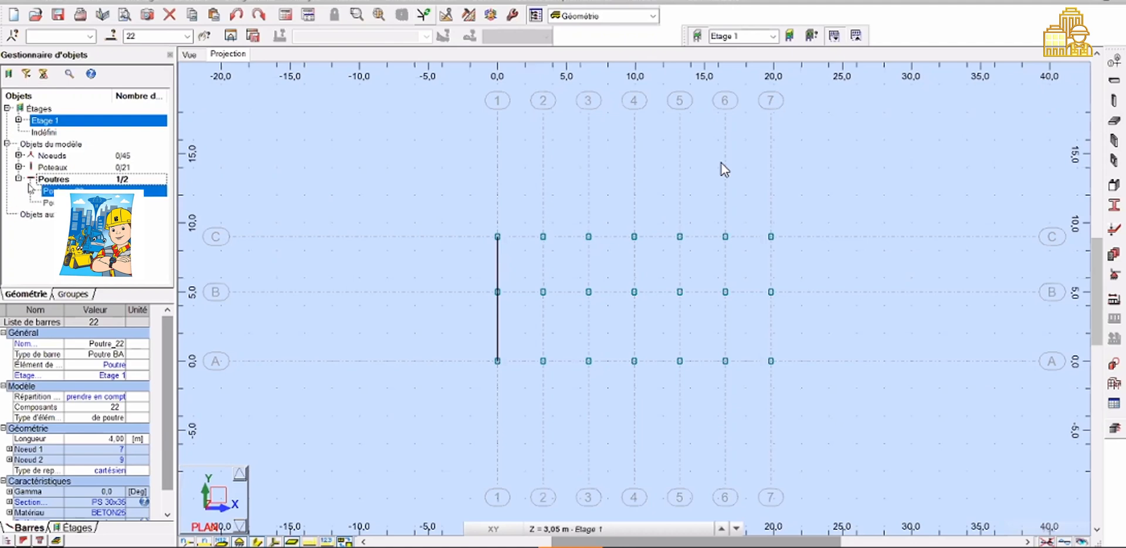
left_click(47, 202, "ctrl")
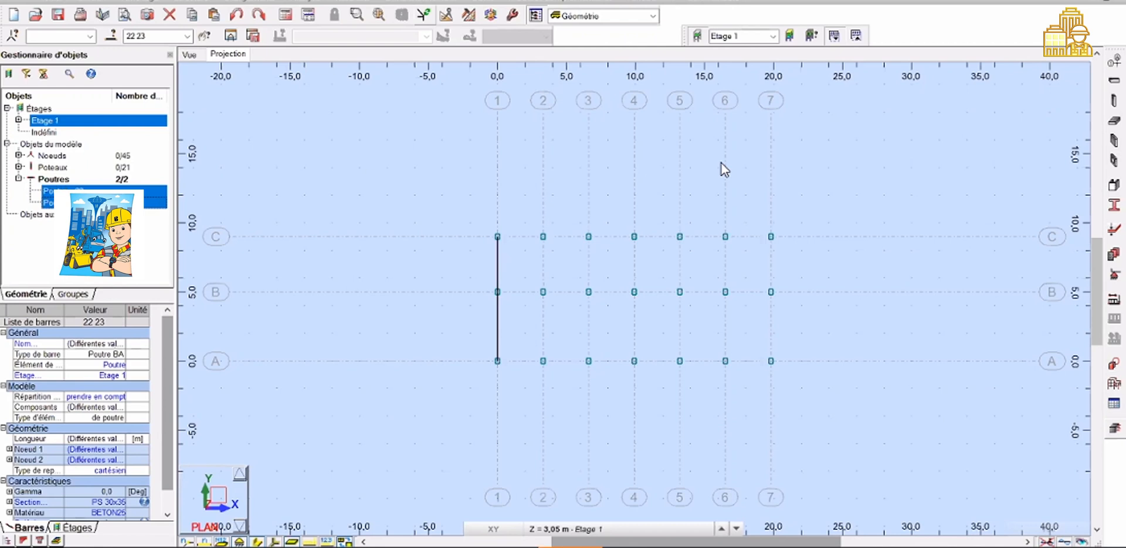
left_click(191, 55)
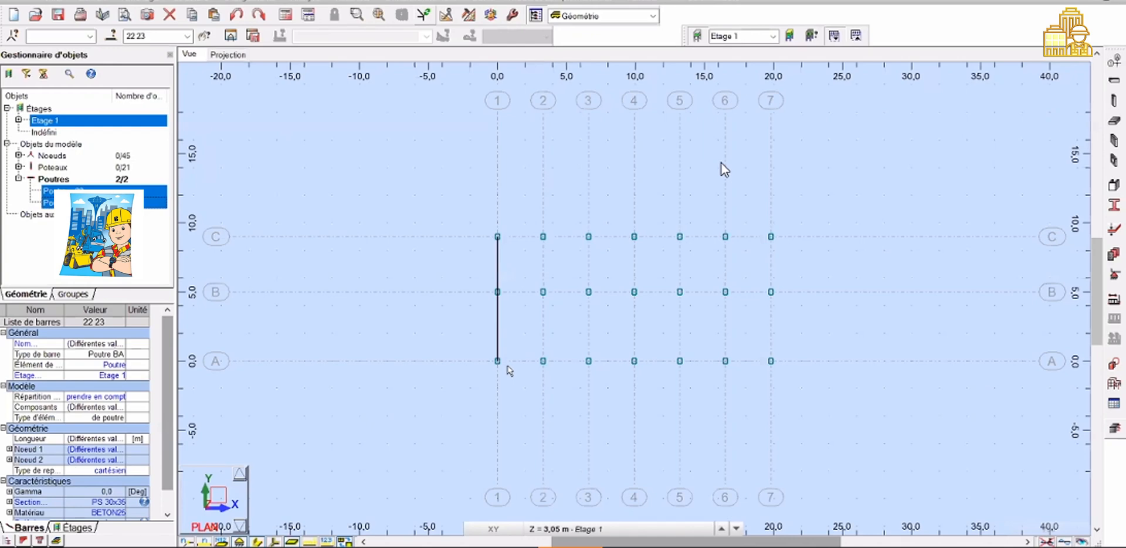
left_click(81, 0)
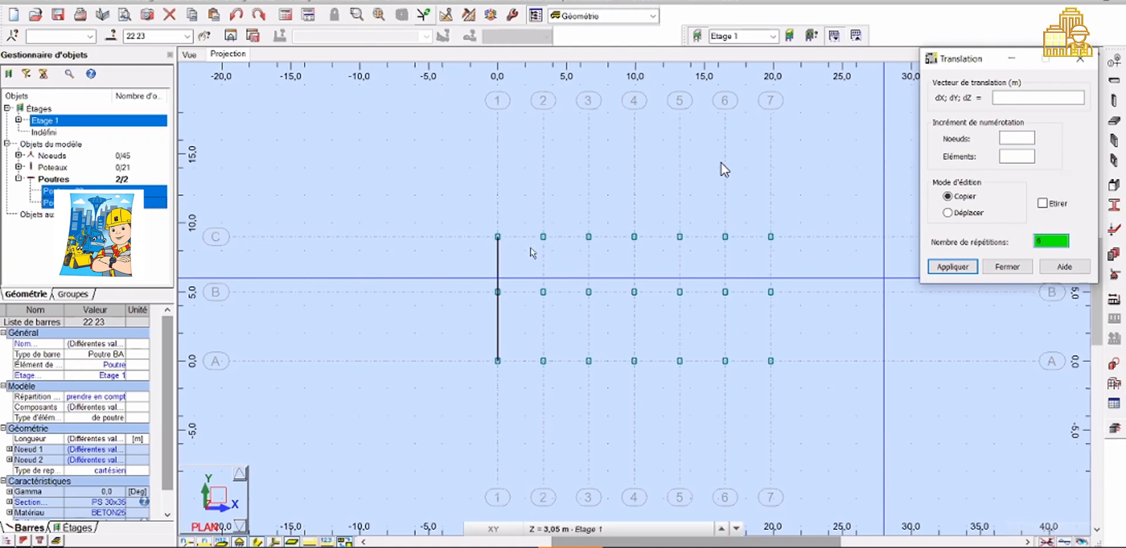
left_click(498, 237)
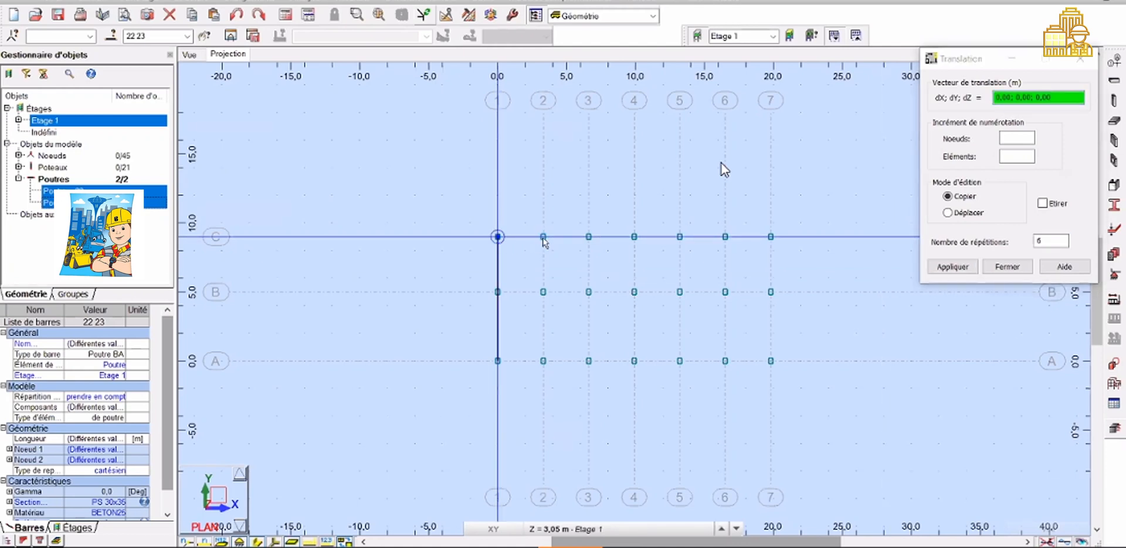
left_click(543, 237)
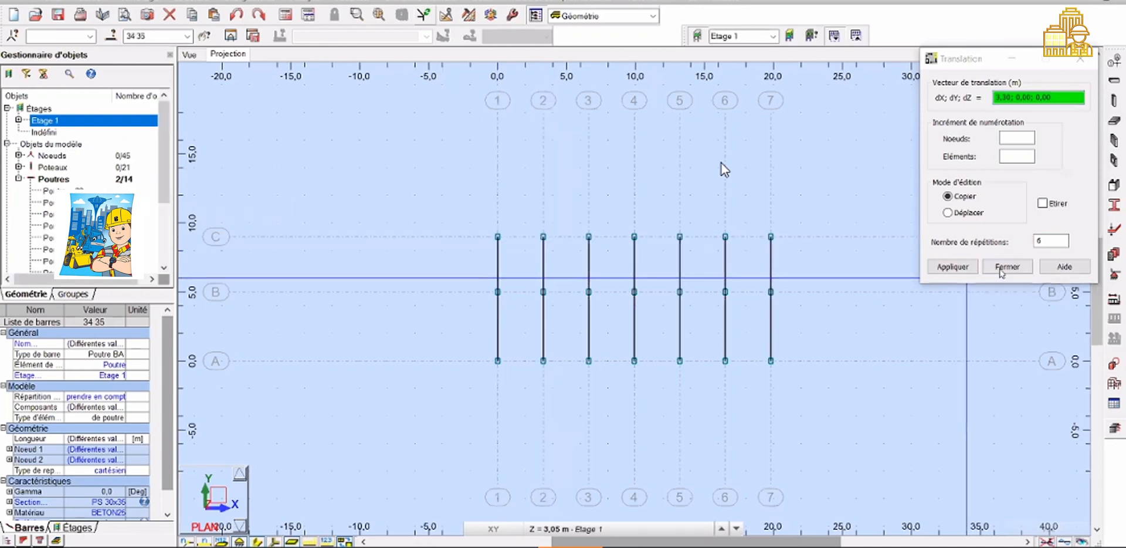
left_click(1001, 270)
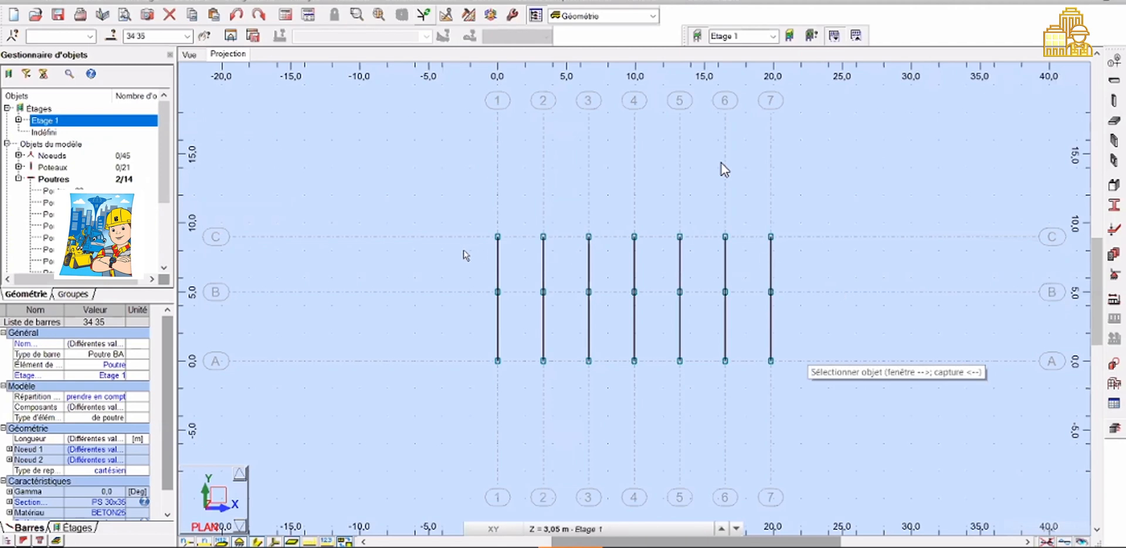
Draw PS 30x35 beams between grid lines 1 and 2 along axes C, B and A
left_click(1117, 83)
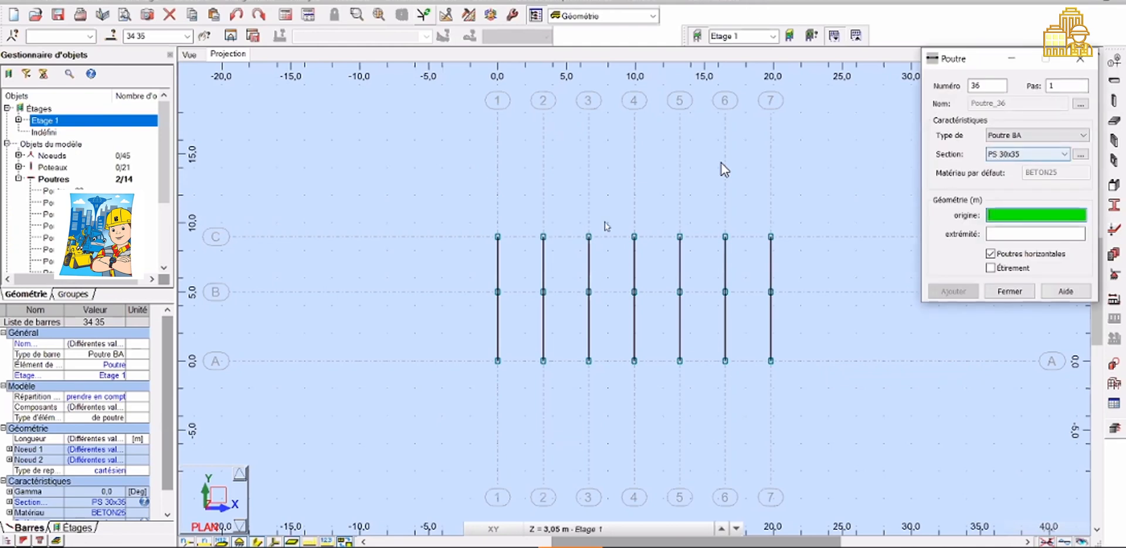
left_click(497, 237)
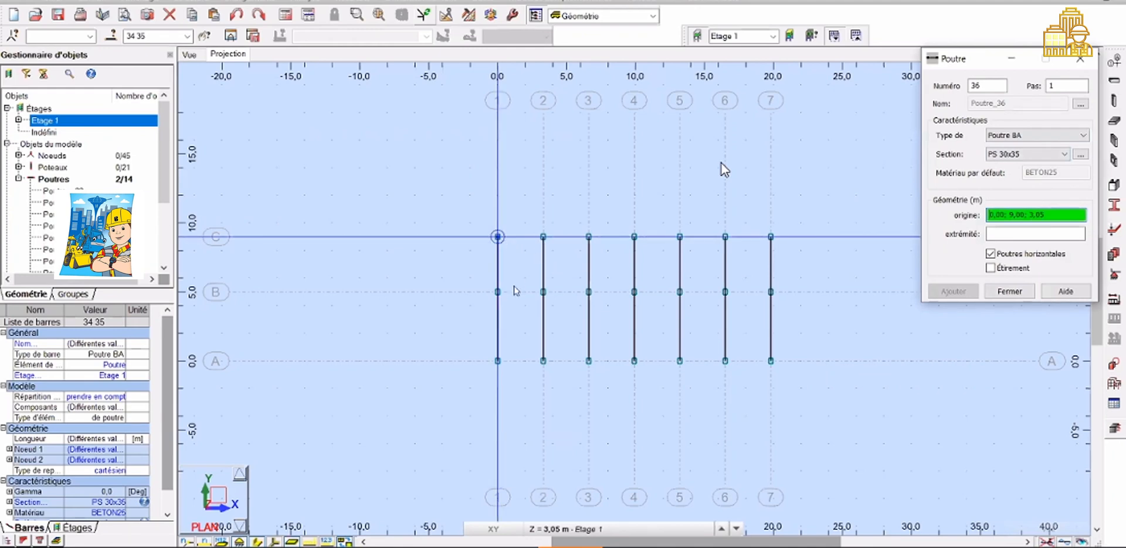
left_click(542, 237)
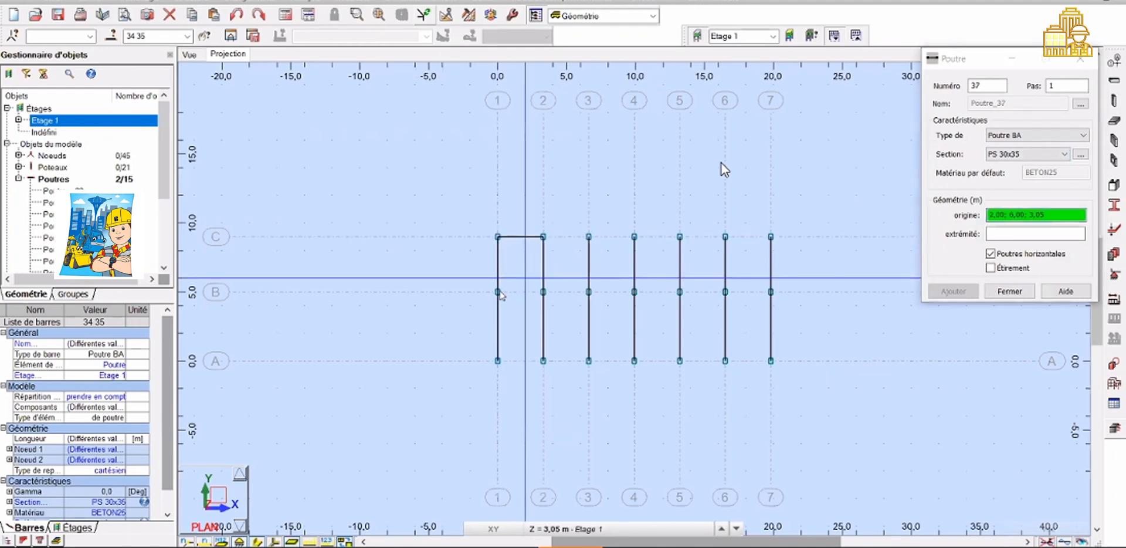
left_click(497, 292)
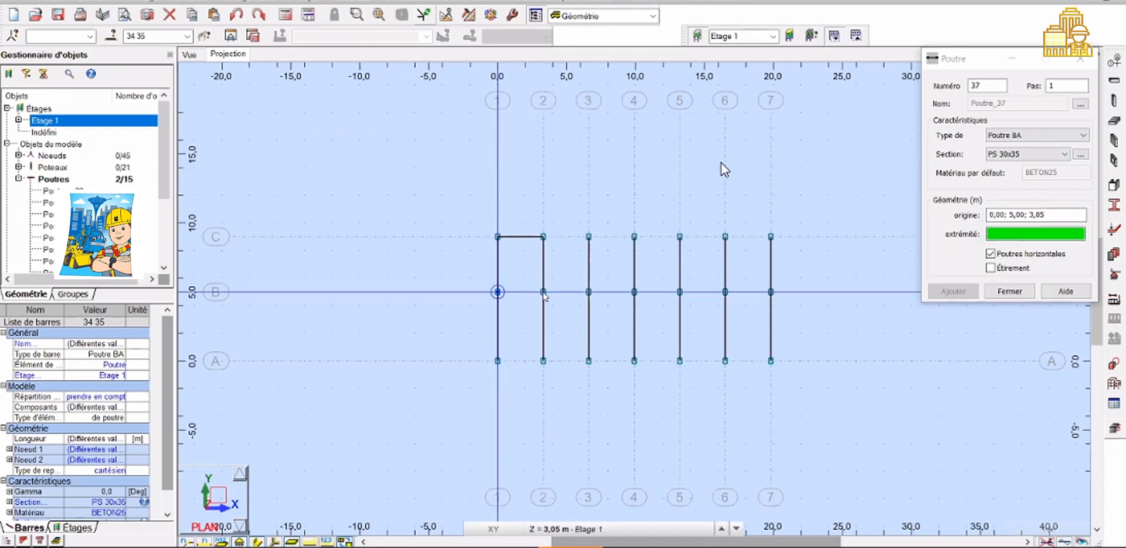
left_click(543, 292)
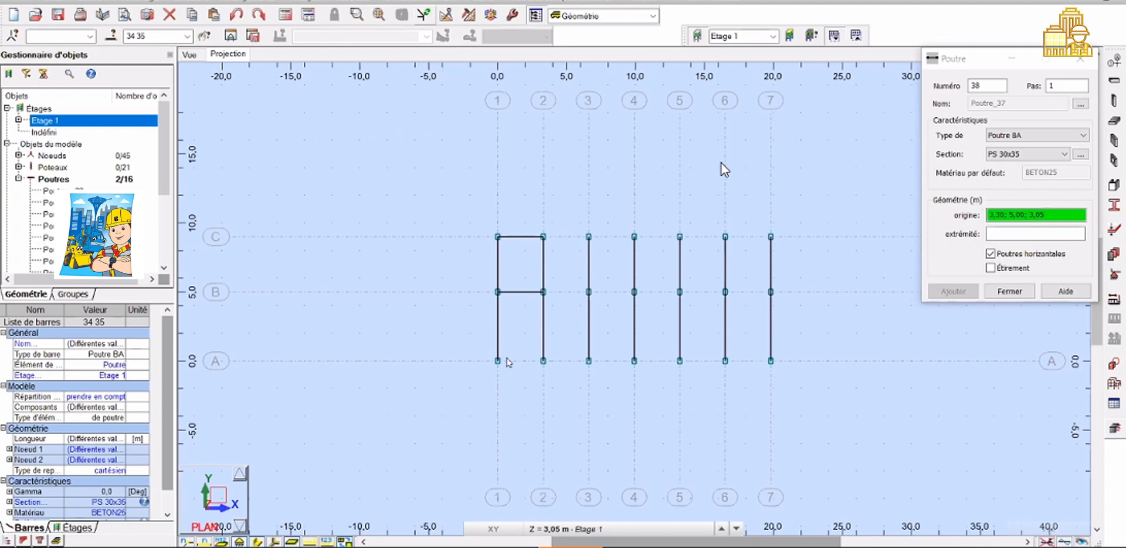
left_click(506, 362)
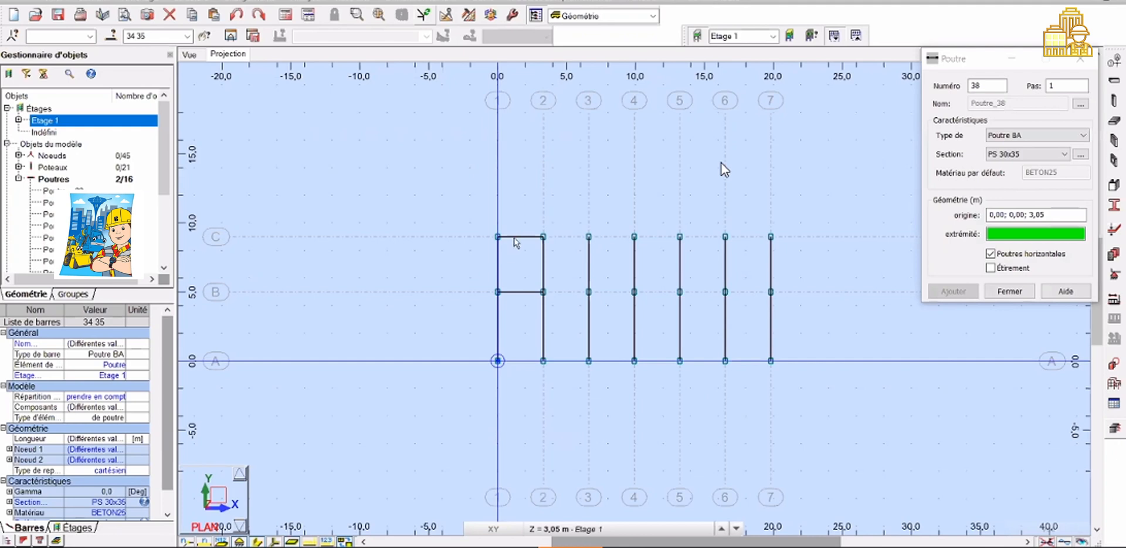
left_click(543, 361)
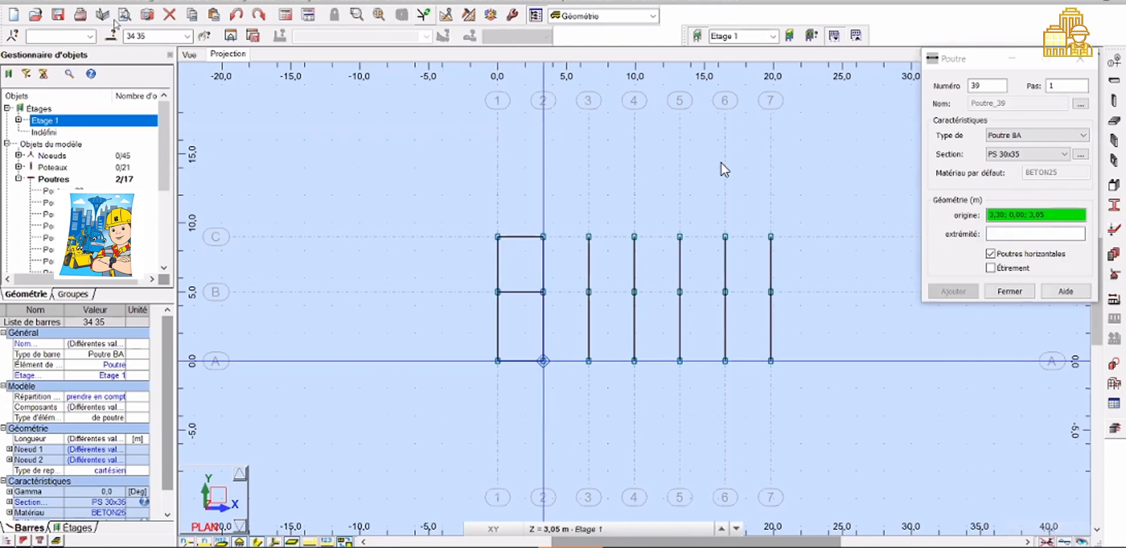
key("Escape")
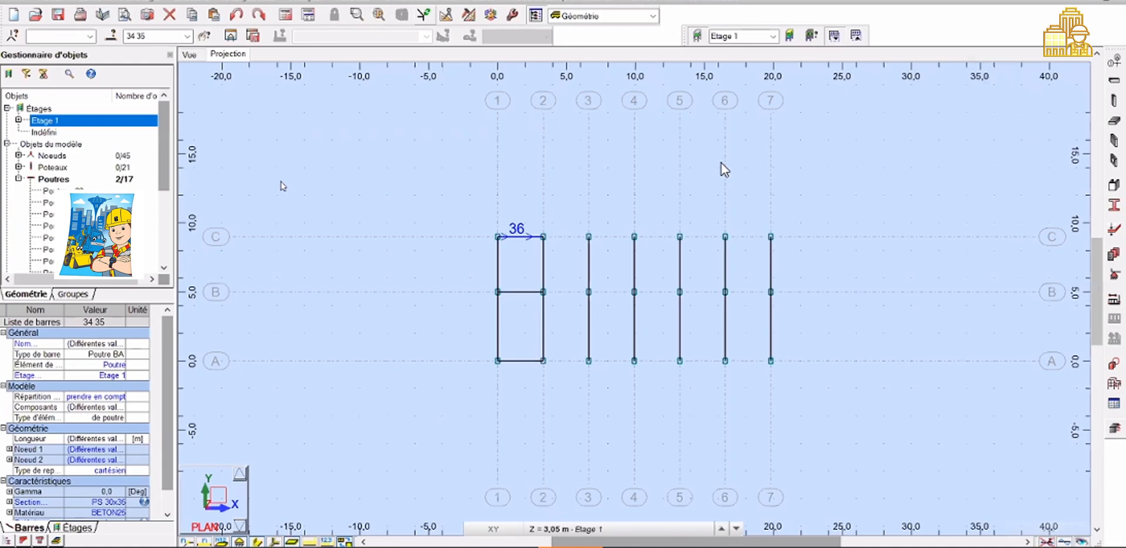
Try copying the axis C beam between lines 1 and 2 by translation 3,30; 0,00; 0,00, then undo the copy
left_click(92, 1)
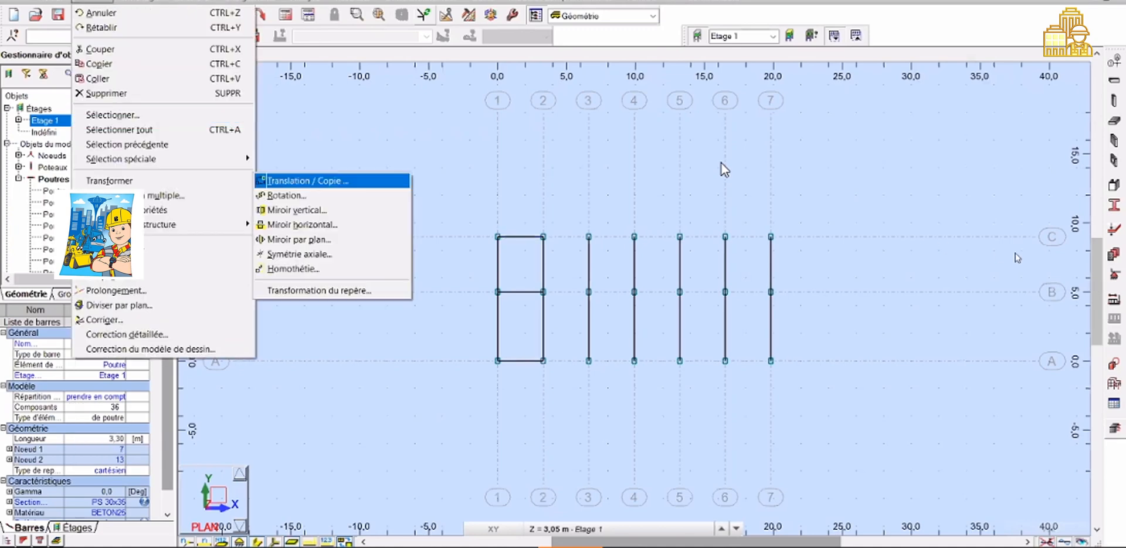
left_click(1041, 241)
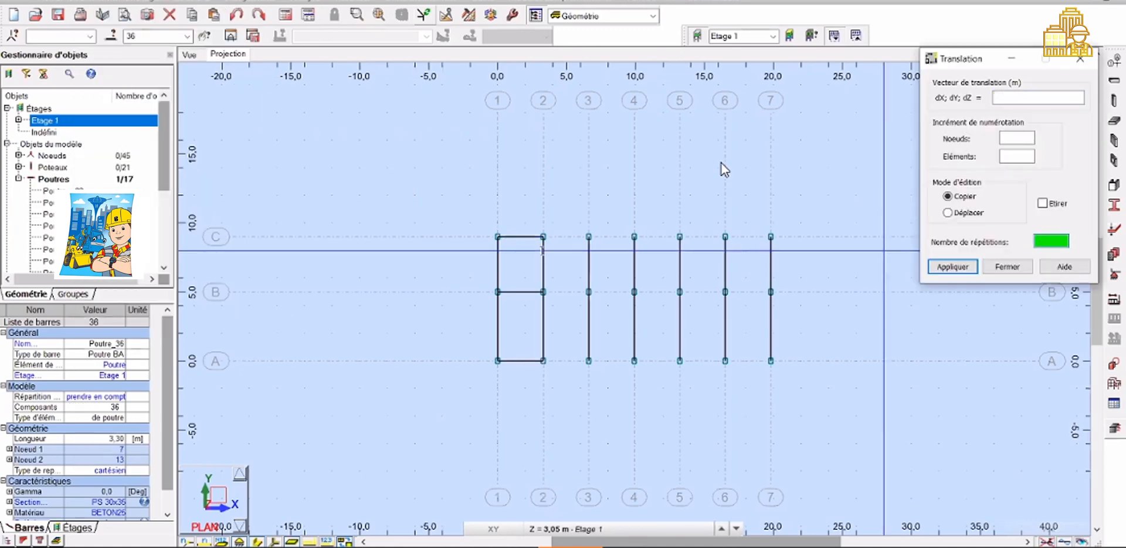
left_click(543, 236)
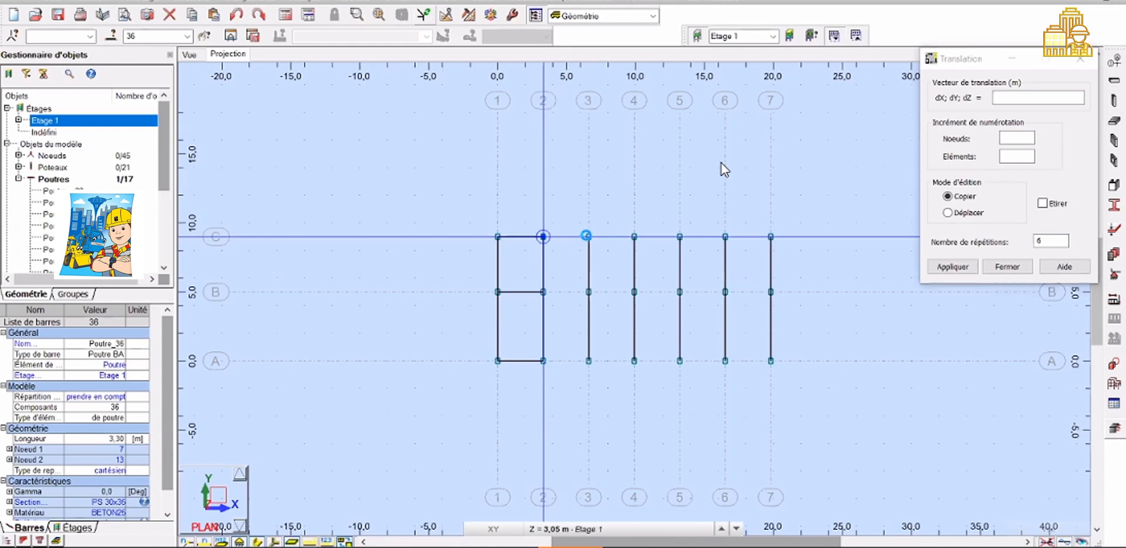
left_click(586, 235)
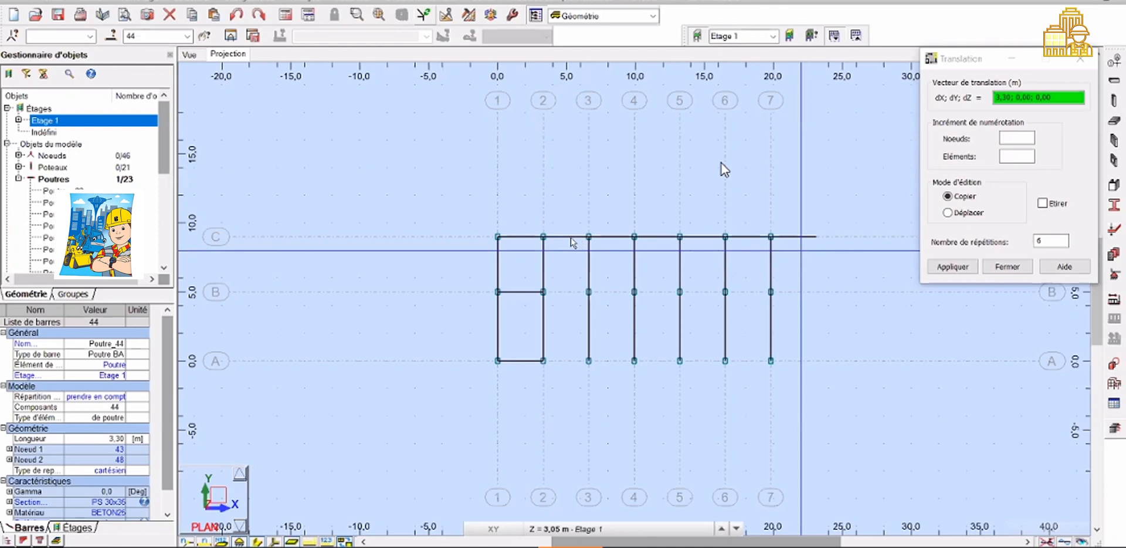
key("ctrl+z")
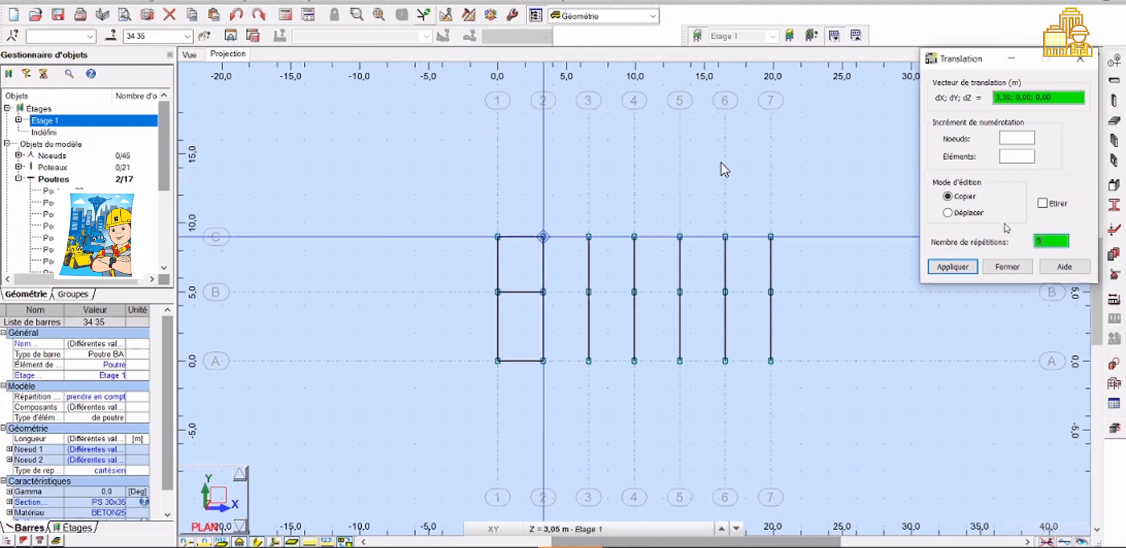
Select the three beams between grid lines 1 and 2 and copy them by translation 3,30; 0,00; 0,00 into each bay up to line 7
left_click(1042, 236)
key("Tab")
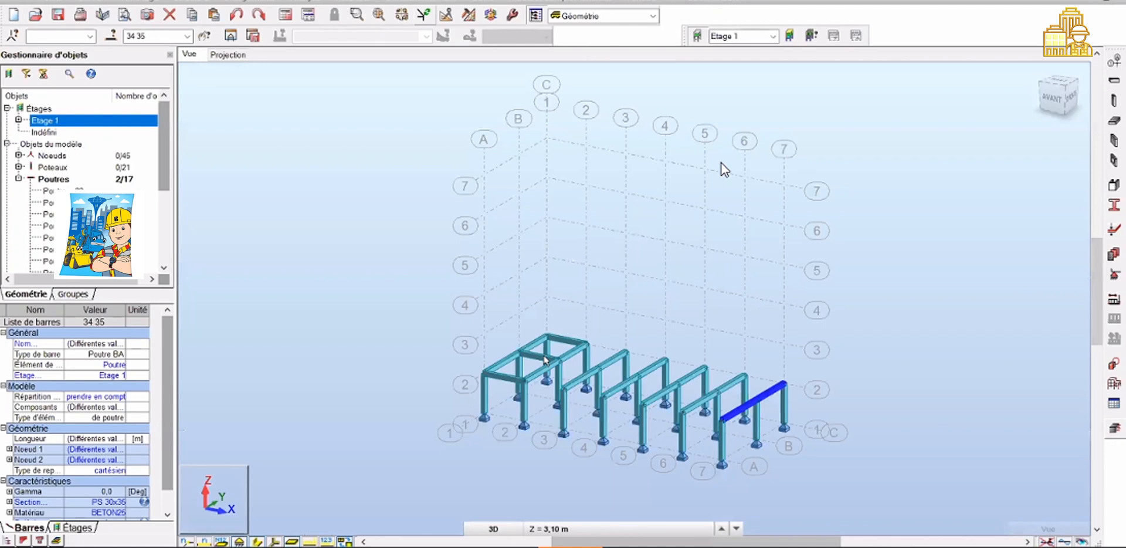
left_click(566, 339)
left_click(546, 359, "ctrl")
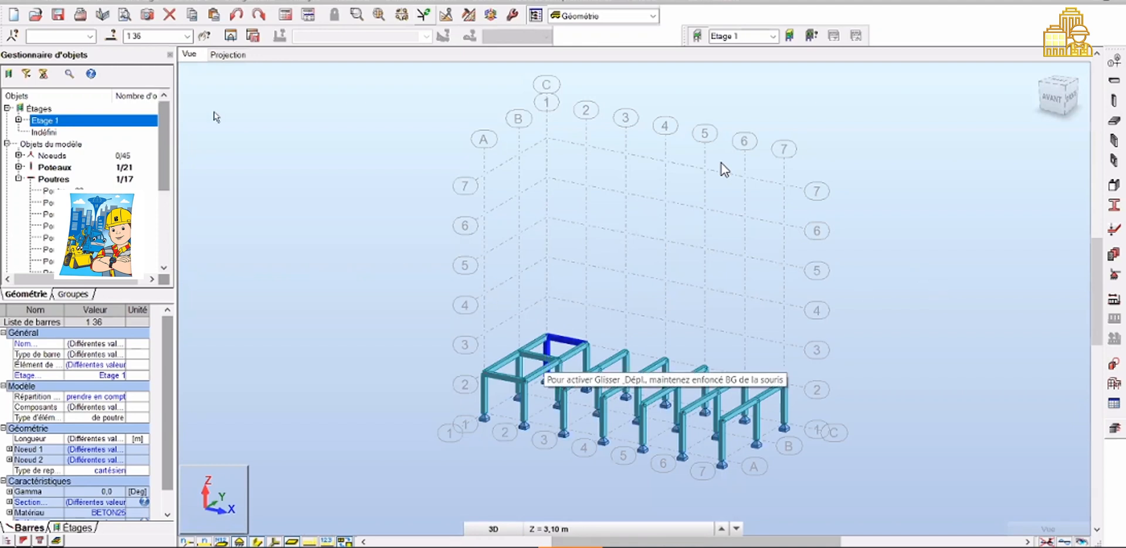
left_click(210, 136)
left_click(557, 337)
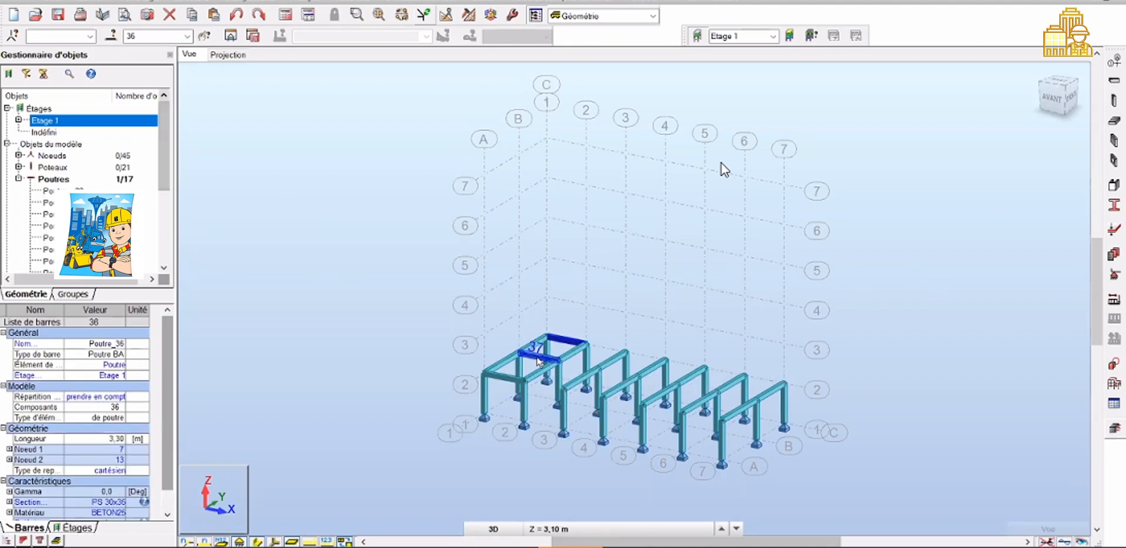
left_click(537, 356, "ctrl")
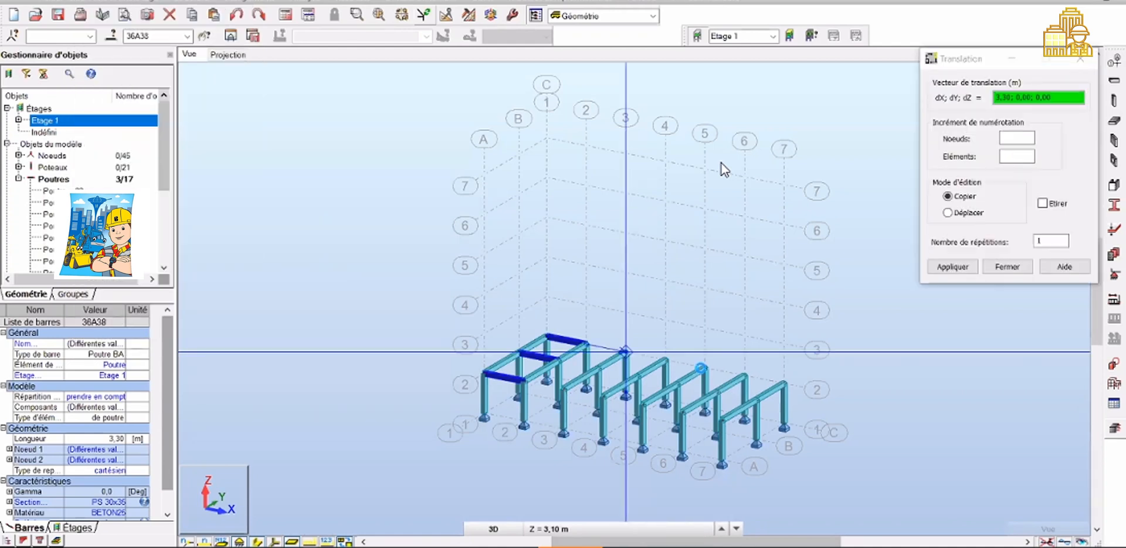
left_click(702, 368)
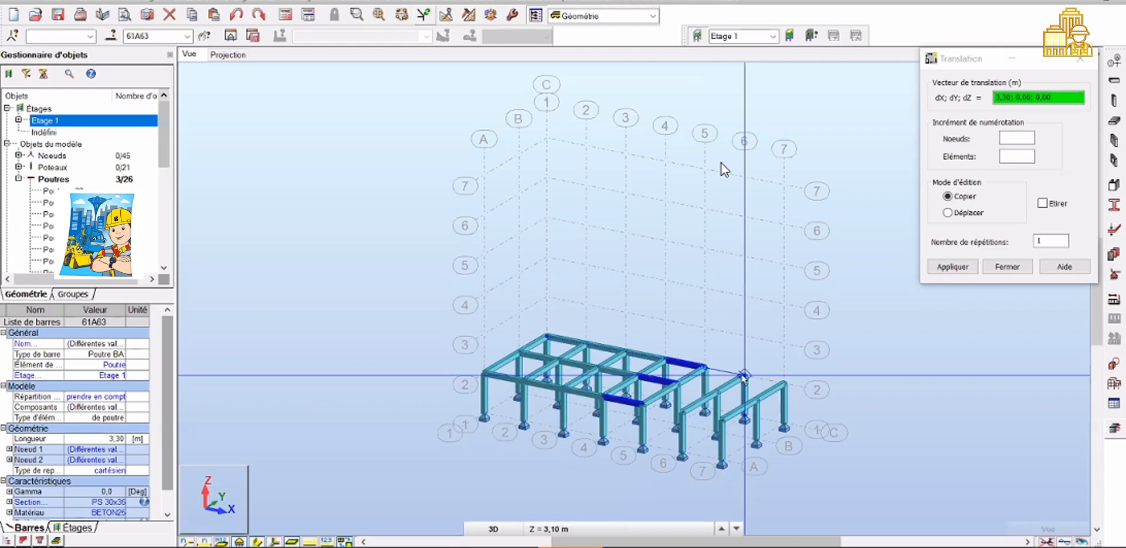
left_click(744, 377)
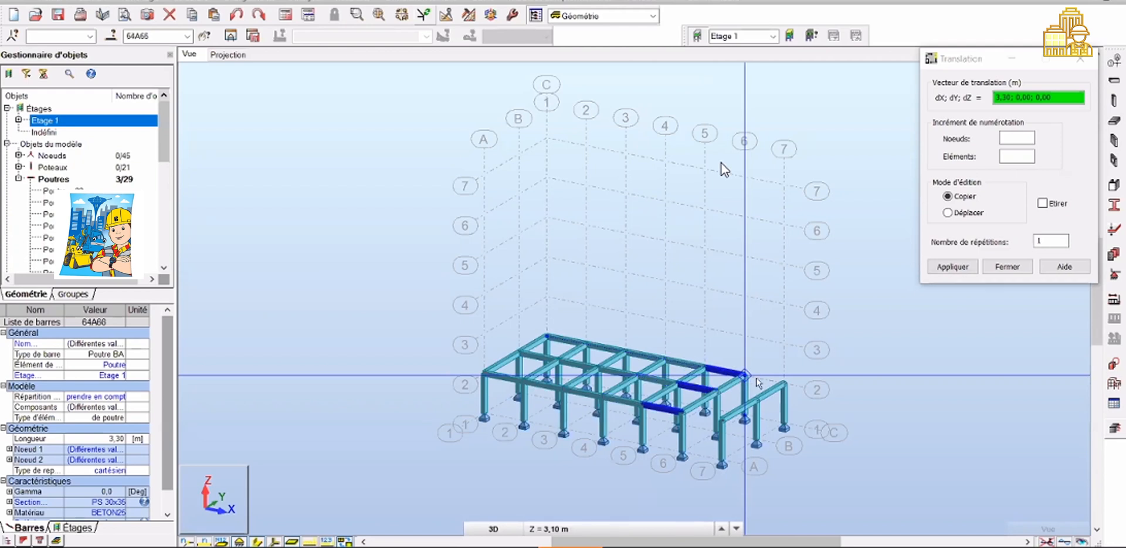
left_click(783, 382)
key("Escape")
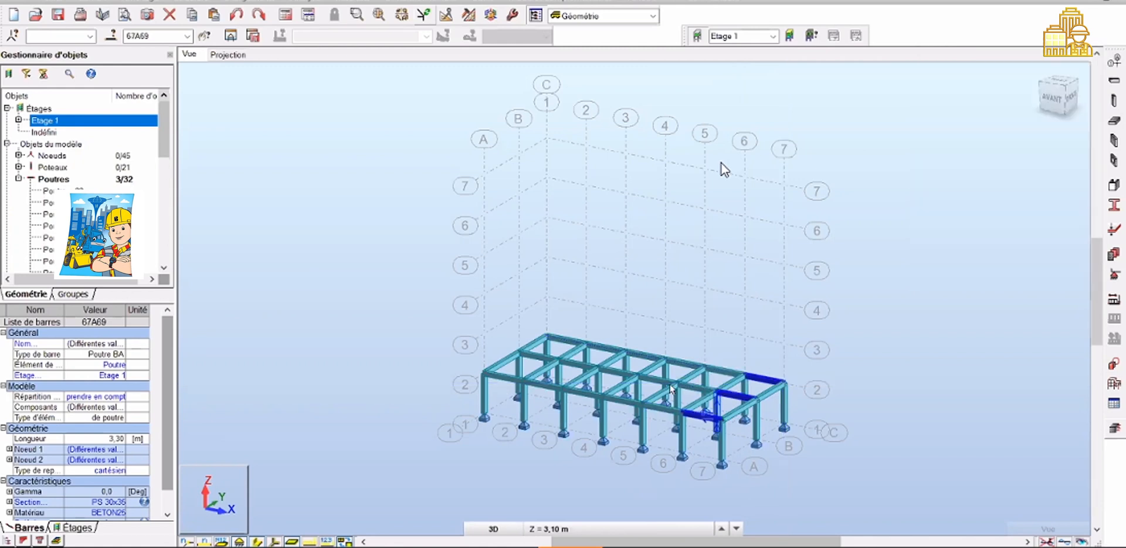
key("Escape")
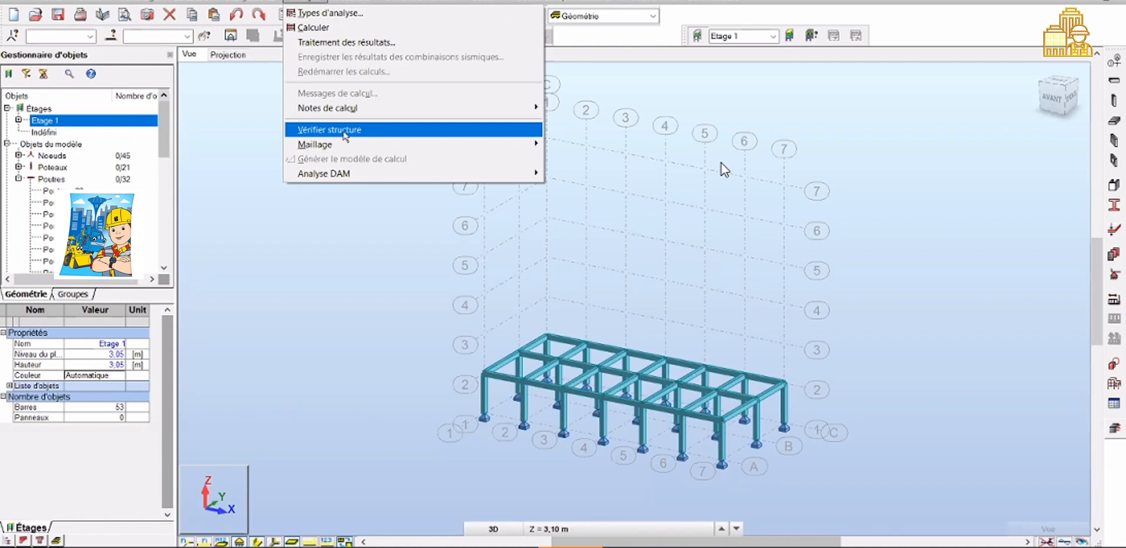
Run Vérifier structure, highlight the isolated-node entry in the check results, and close the dialog
left_click(345, 136)
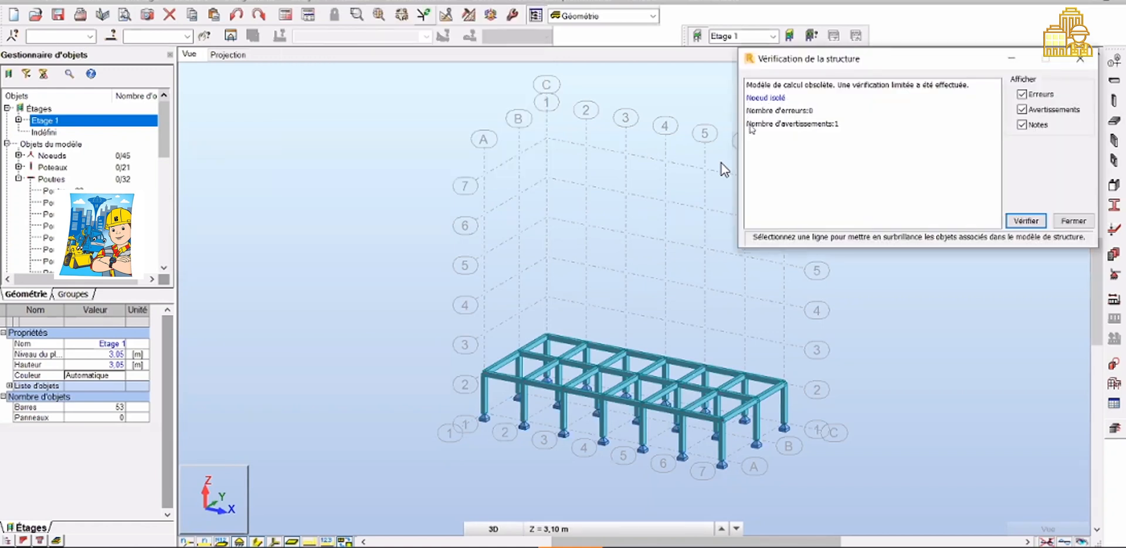
left_click(801, 123)
left_click(801, 110)
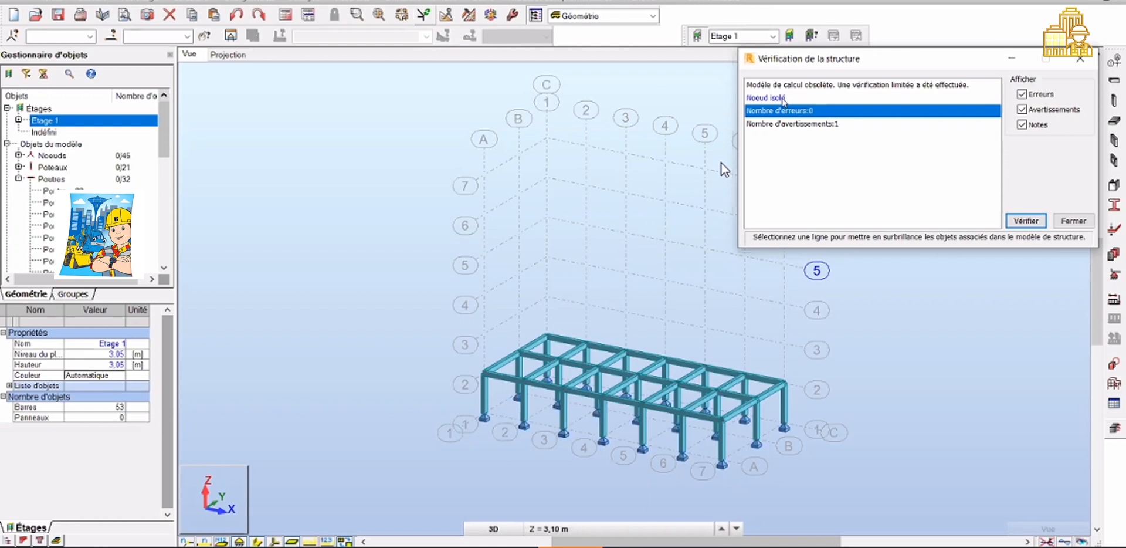
left_click(782, 99)
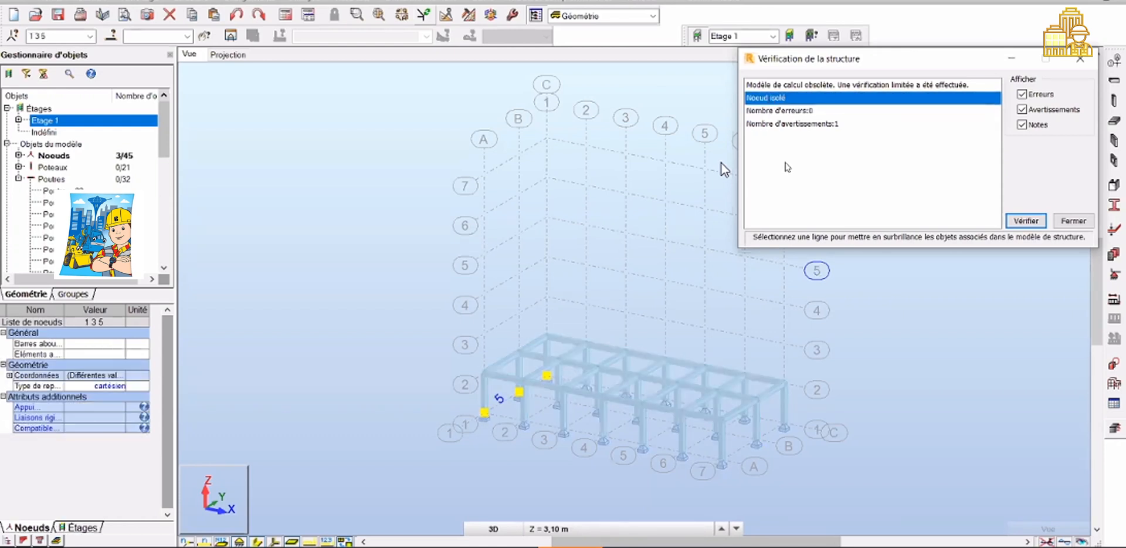
left_click(1071, 222)
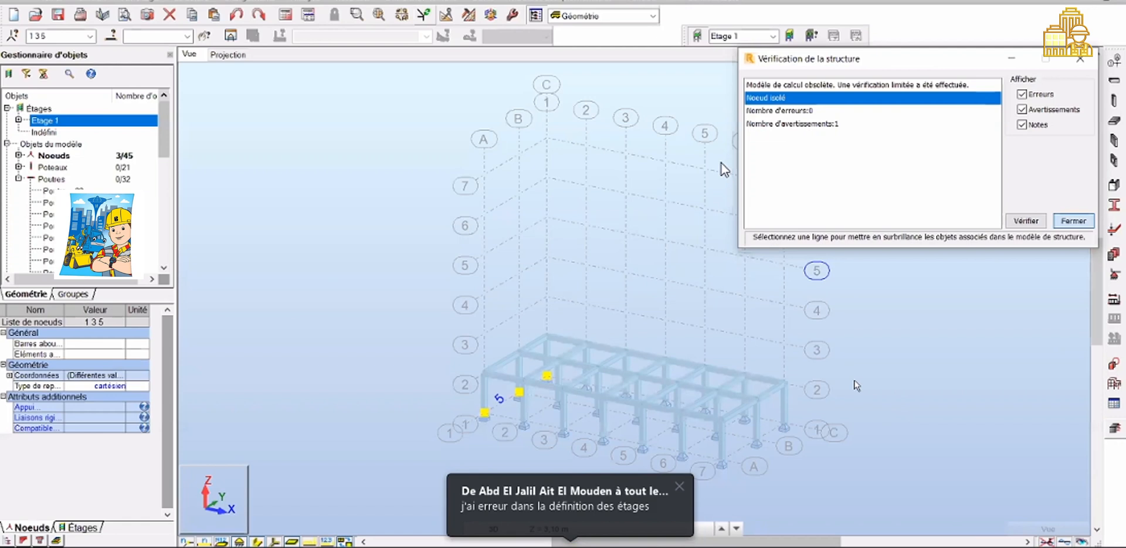
key("Escape")
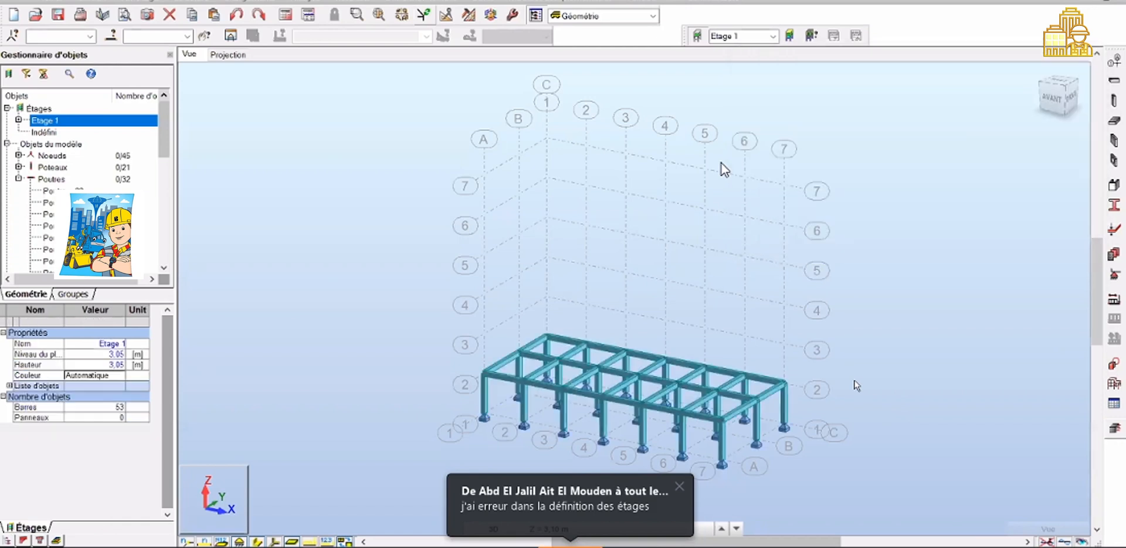